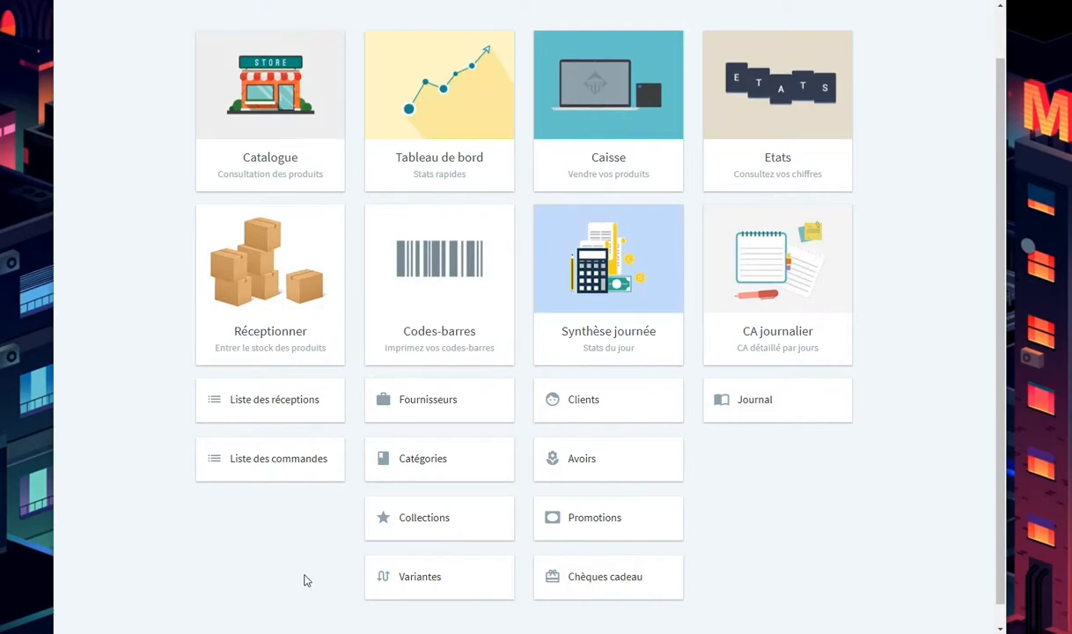
Create a supplier named "Mg star" in the Fournisseurs list
click(440, 413)
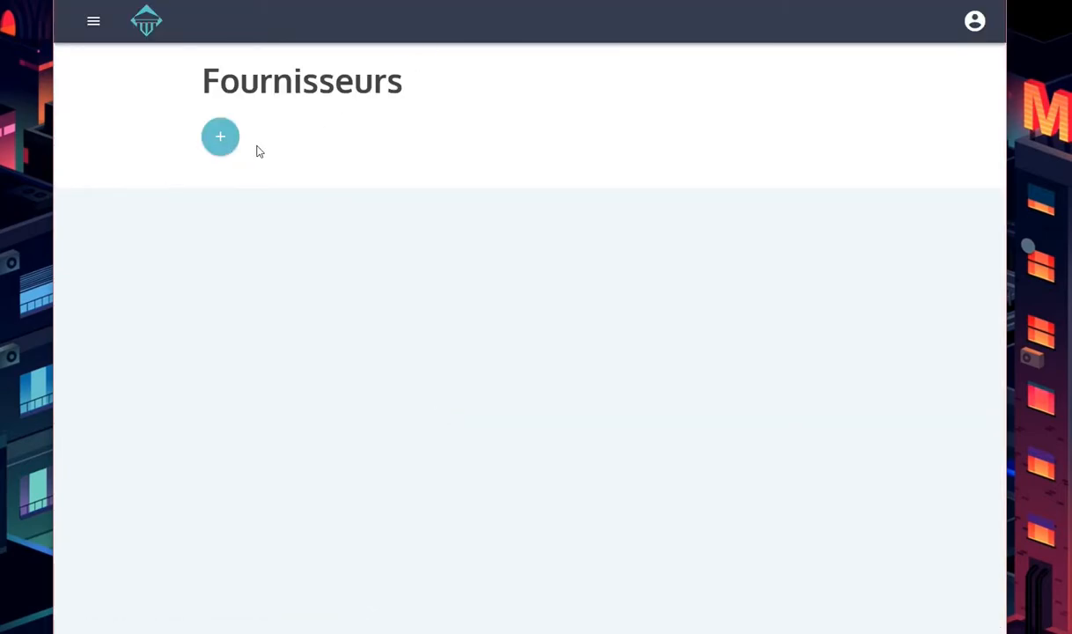
click(221, 146)
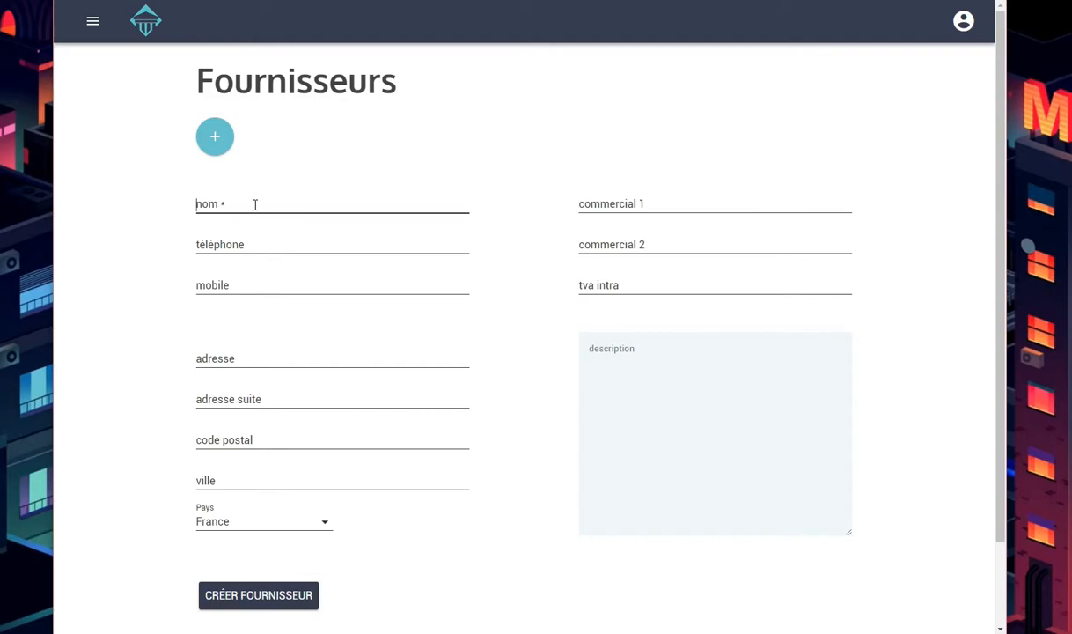
text(Mg stat)
key(BackSpace)
text(r)
scroll(414, 220, down, 2)
scroll(410, 227, up, 2)
click(236, 604)
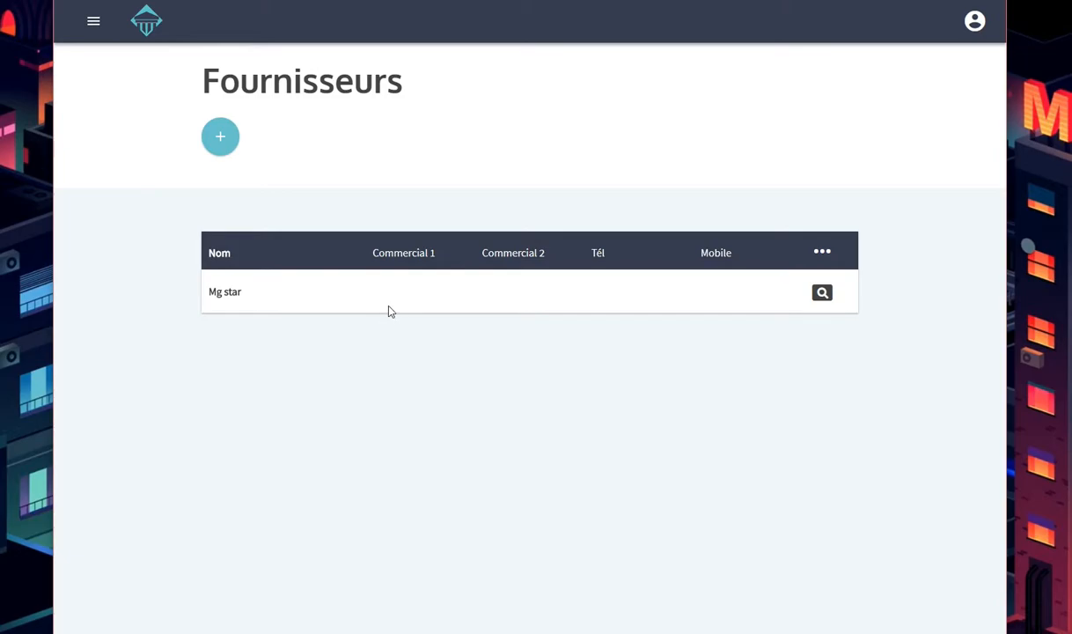
Create a supplier named "Huffo Supply", leaving the optional contact and address details empty
click(220, 143)
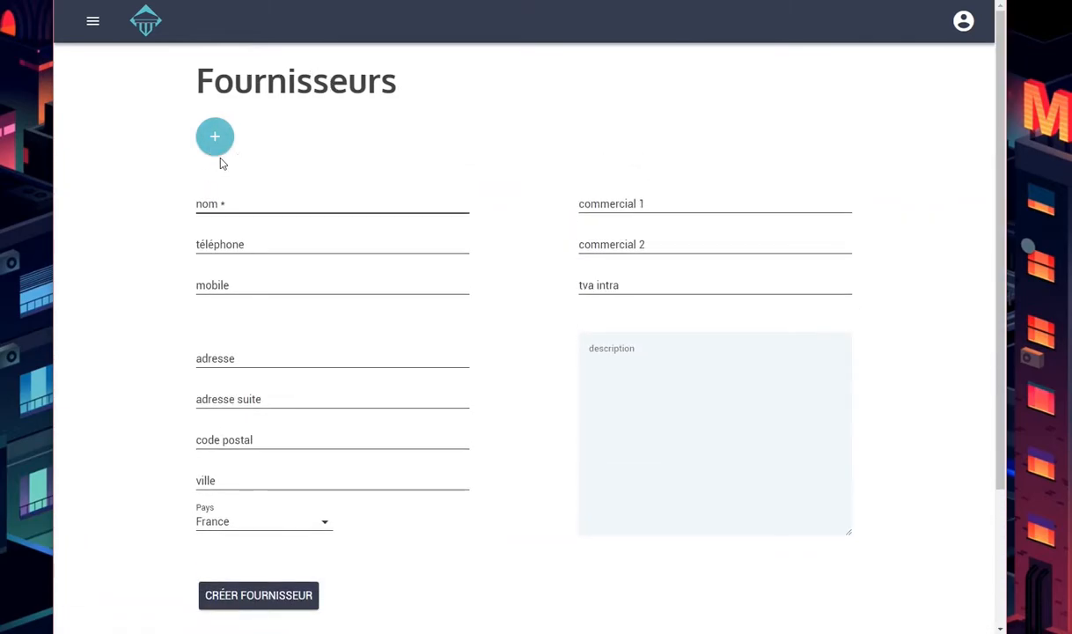
text(H)
text(ugge)
key(BackSpace)
key(BackSpace)
key(BackSpace)
text(fos)
key(BackSpace)
key(BackSpace)
text(fos)
key(BackSpace)
text(Supply)
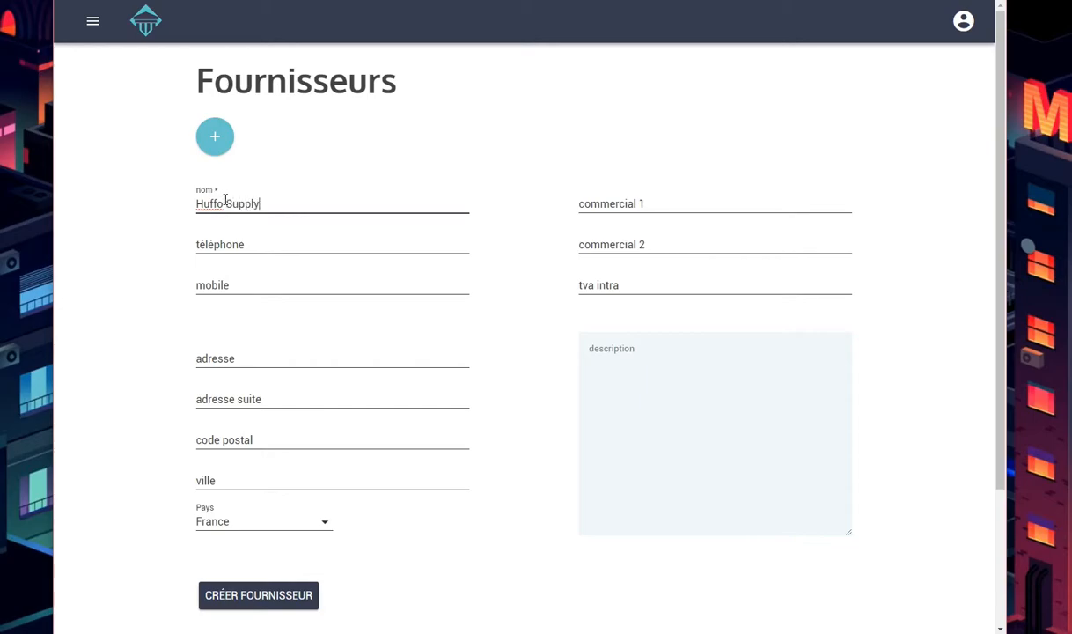
scroll(265, 202, down, 2)
click(259, 415)
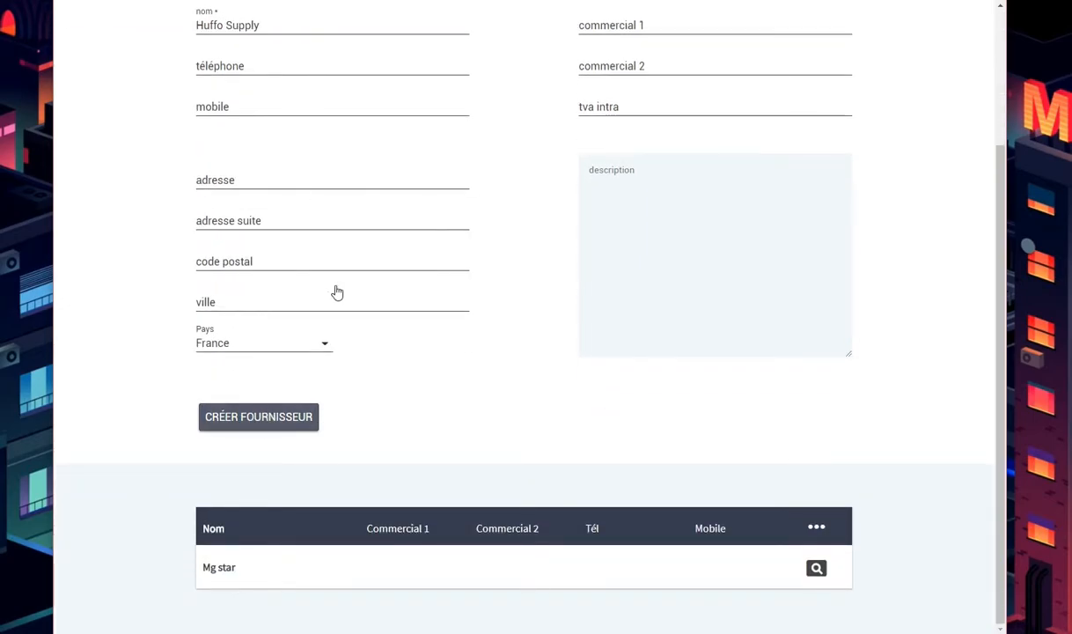
Create a supplier named "Meridial" with only the name filled in
click(223, 142)
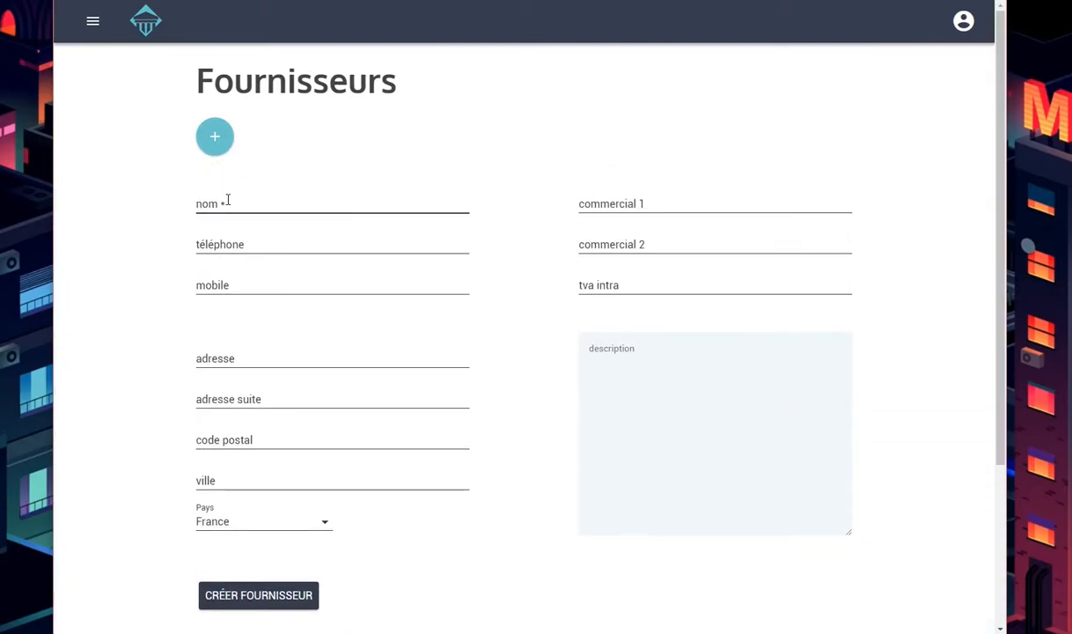
text(Merci)
key(BackSpace)
key(BackSpace)
text(idial)
scroll(268, 229, down, 3)
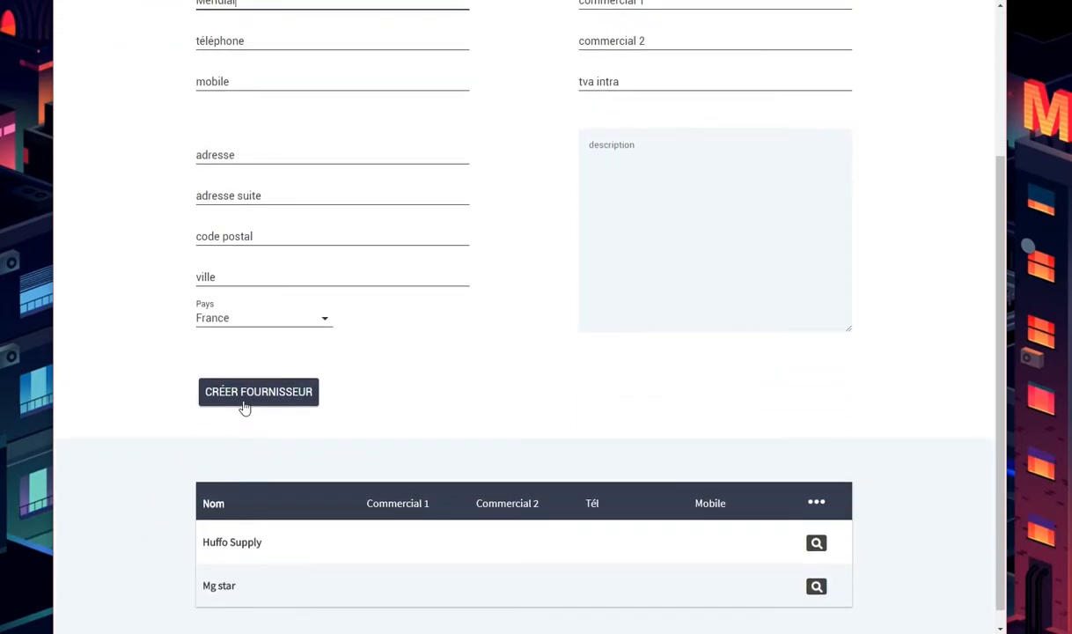
click(249, 396)
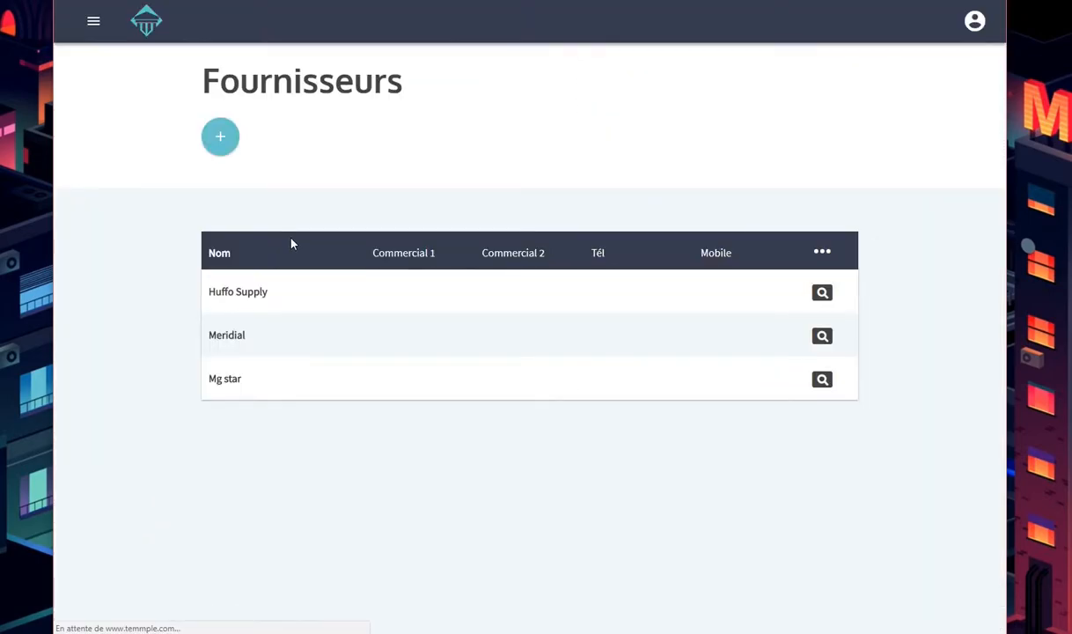
Create a supplier named "Housecare" with only the name filled in
click(222, 141)
text(Housecare)
scroll(272, 208, down, 2)
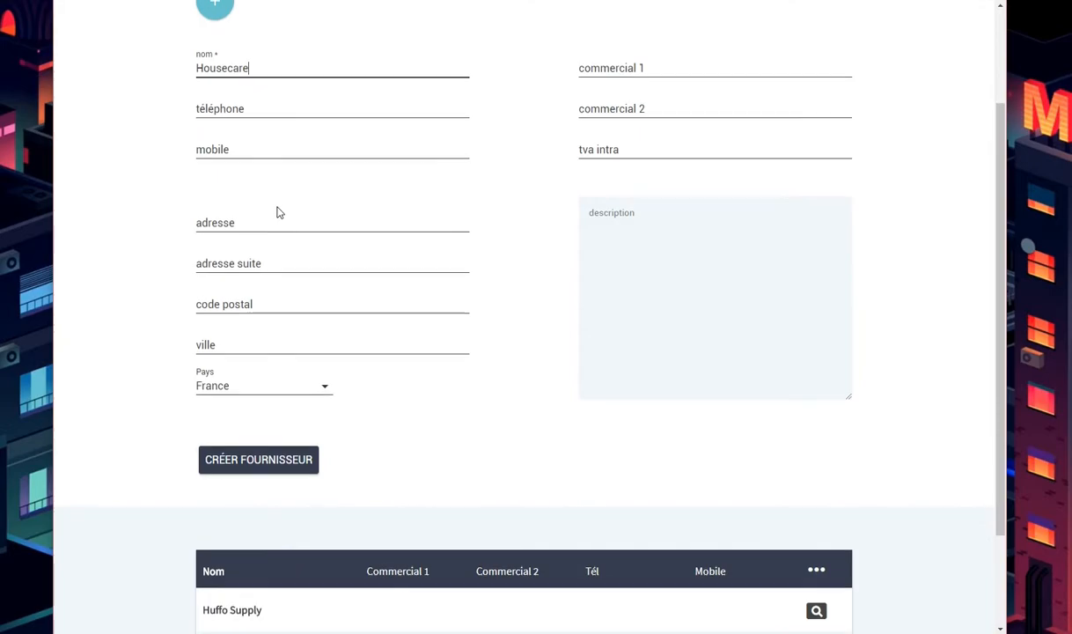
click(257, 471)
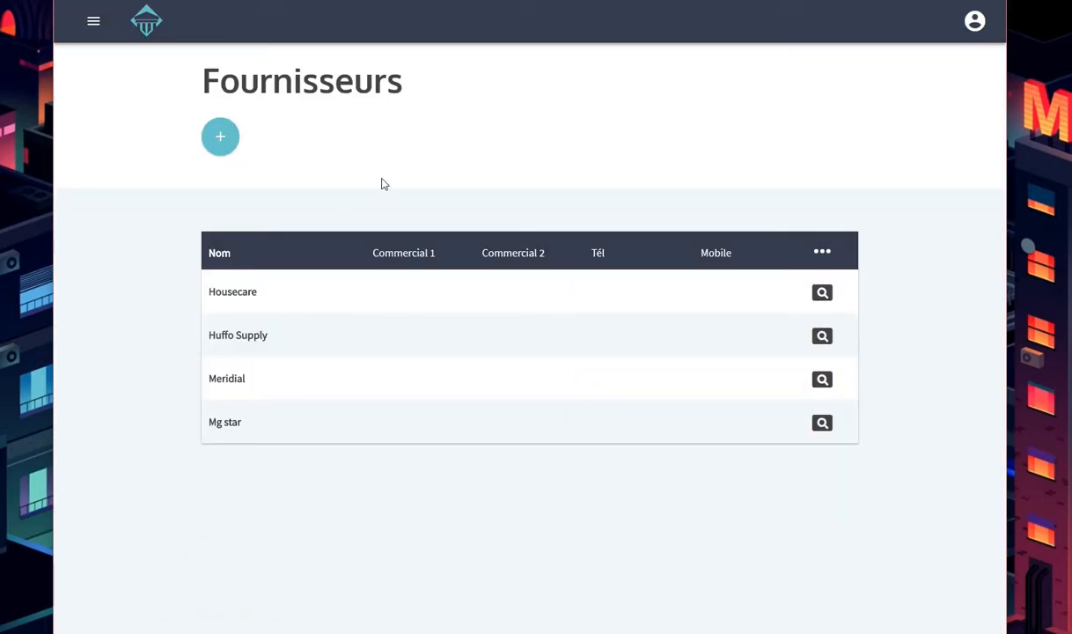
Create the supplier "Plexphone" with the two-line description "Super fournisseur." and "Me fait généralement 10% de remise sur le salon"
click(220, 137)
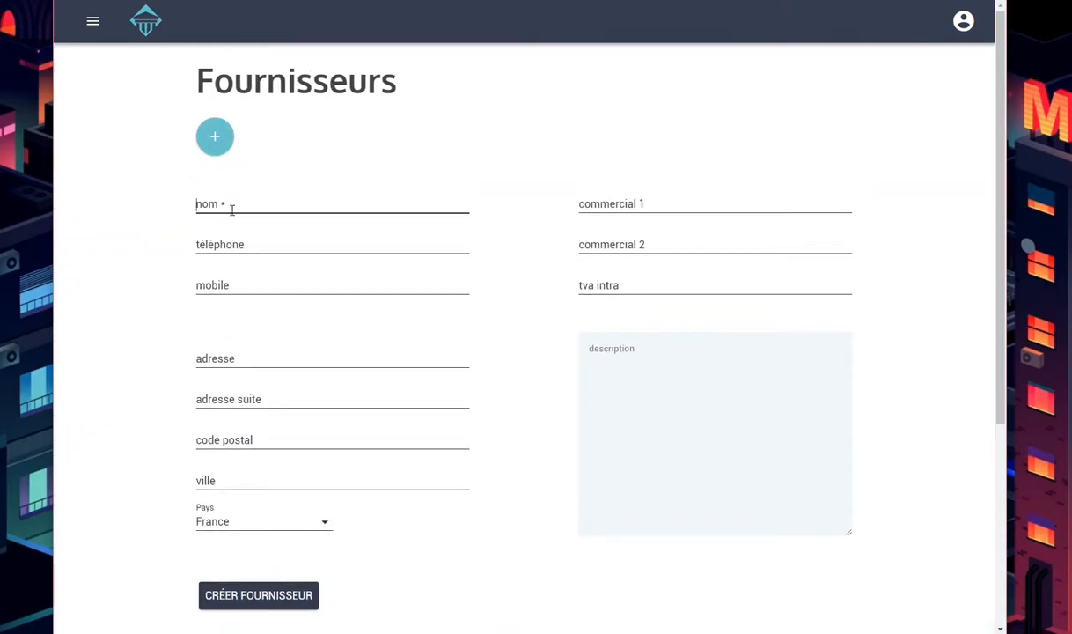
text(Plexphone)
scroll(457, 318, down, 1)
click(647, 322)
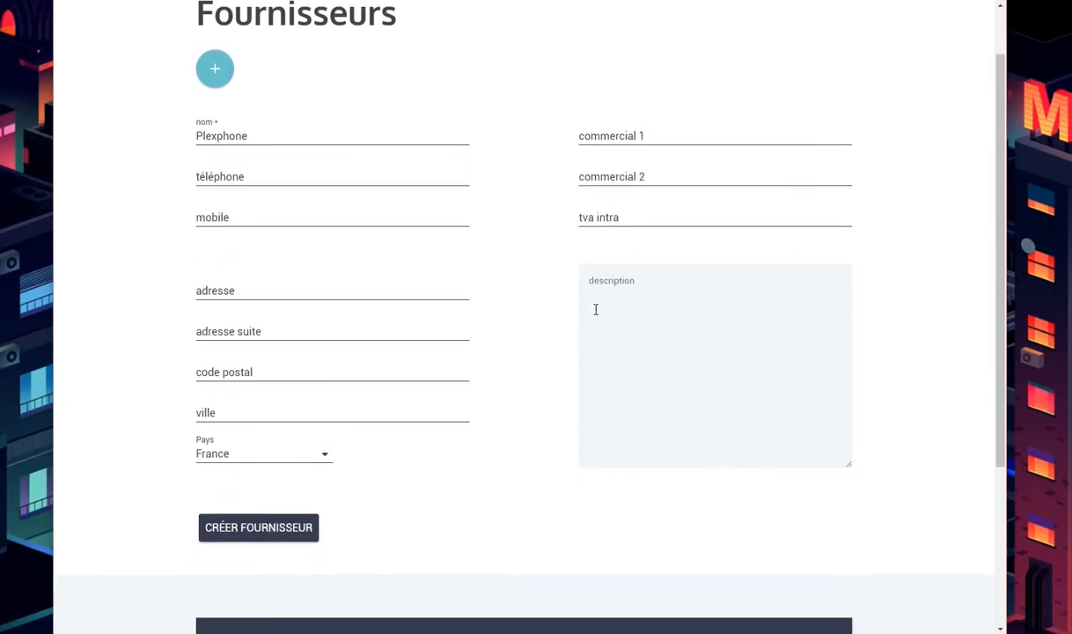
text(super fournisseur)
key(BackSpace)
text(.)
key(Return)
text(Me fait généralement)
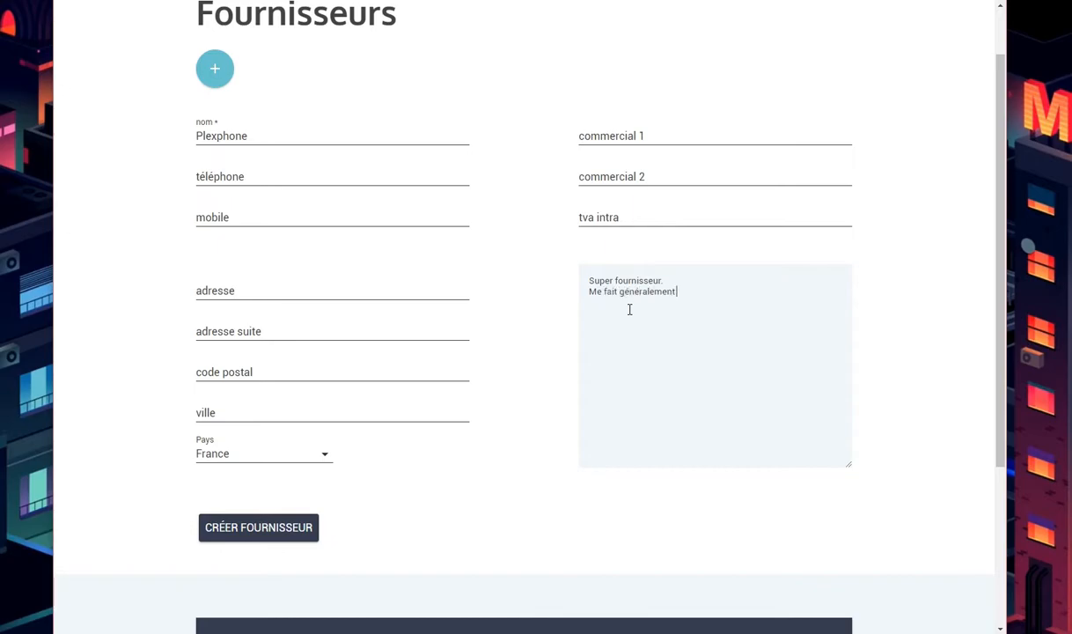
text( 10% de remise sur le salon)
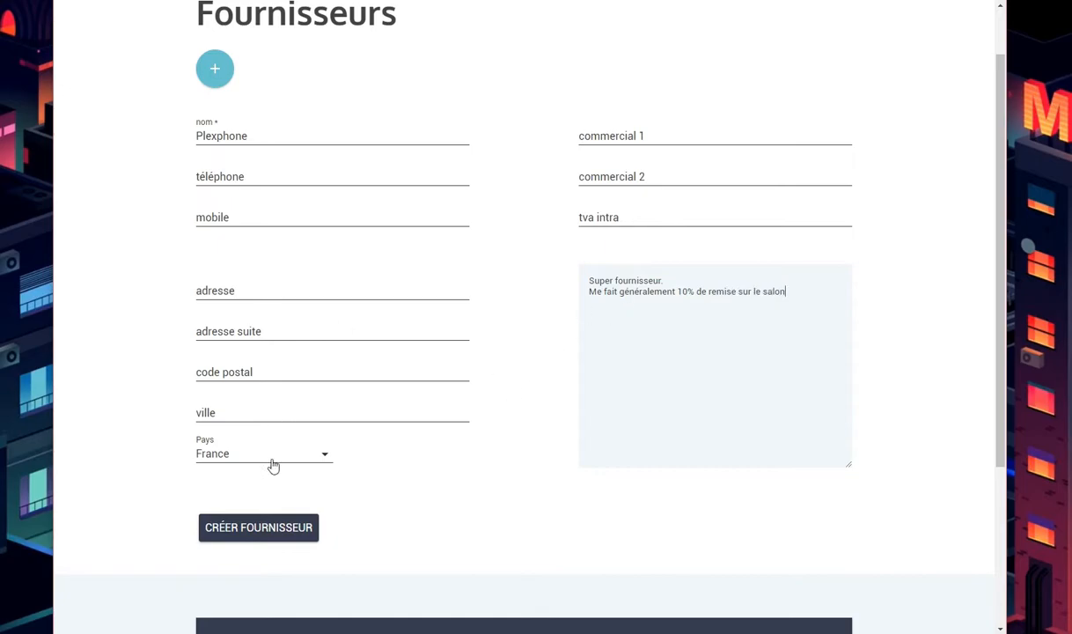
click(262, 537)
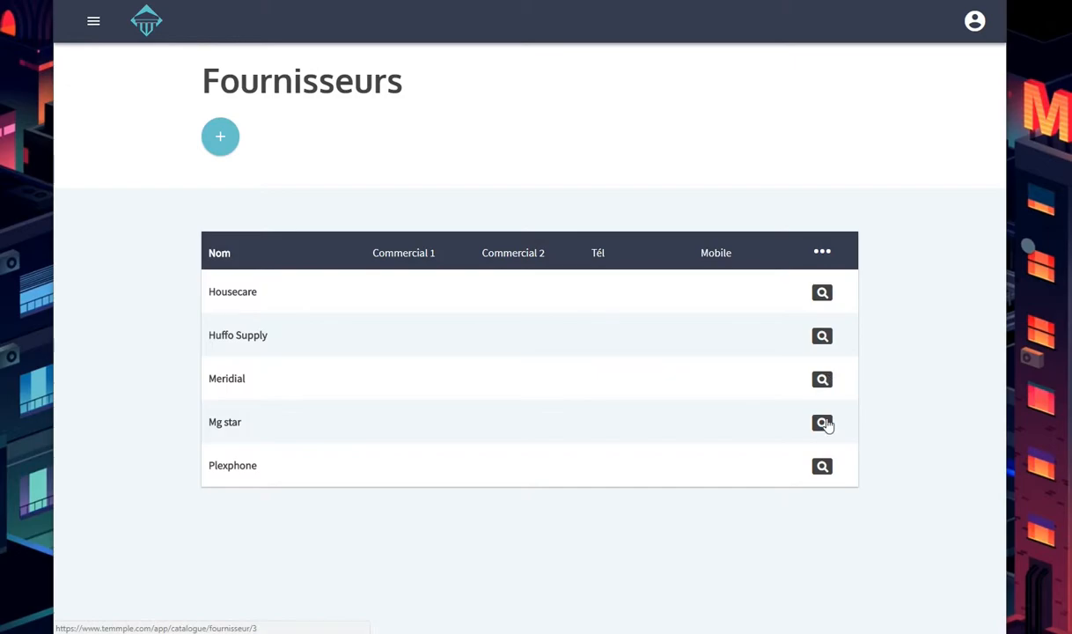
Review the details saved on the Plexphone supplier record and return to the home page
click(827, 473)
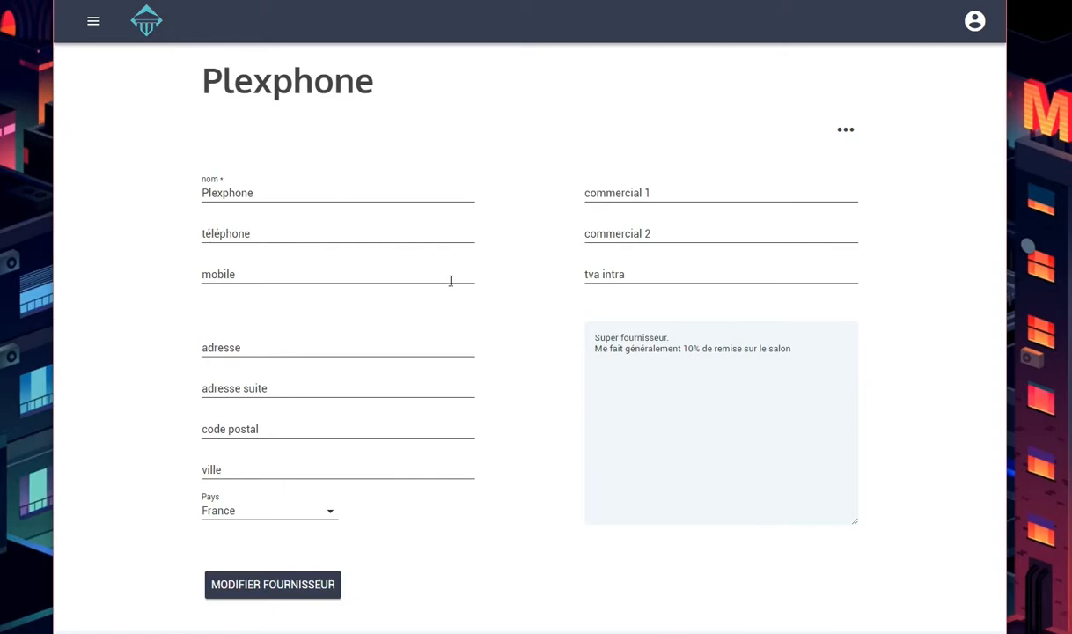
click(147, 29)
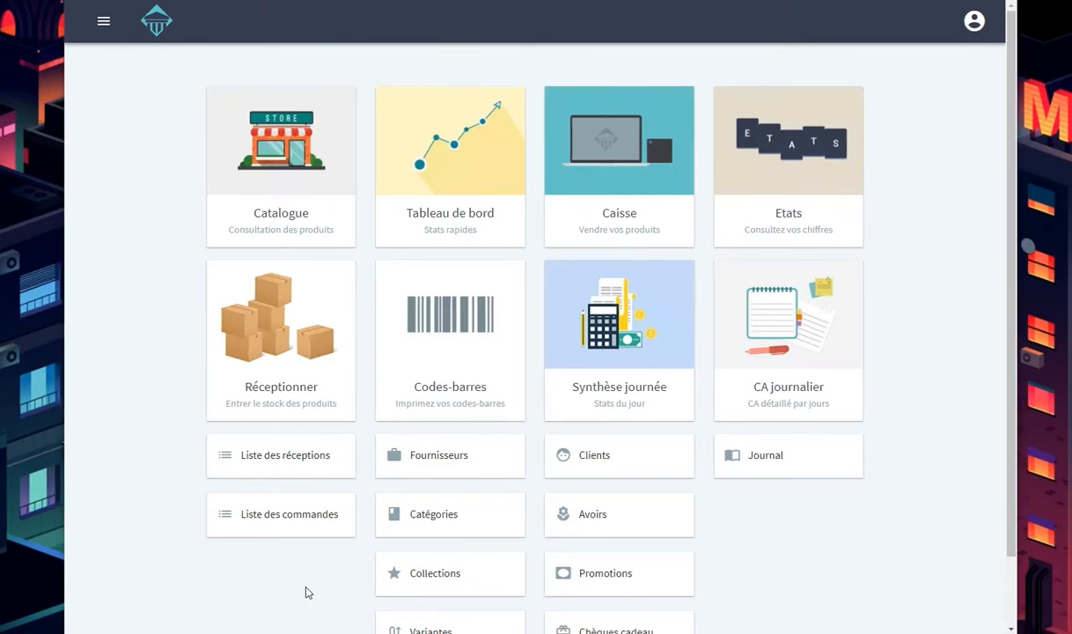
Create a product category named "Accessoires" in the Catégories list
click(443, 531)
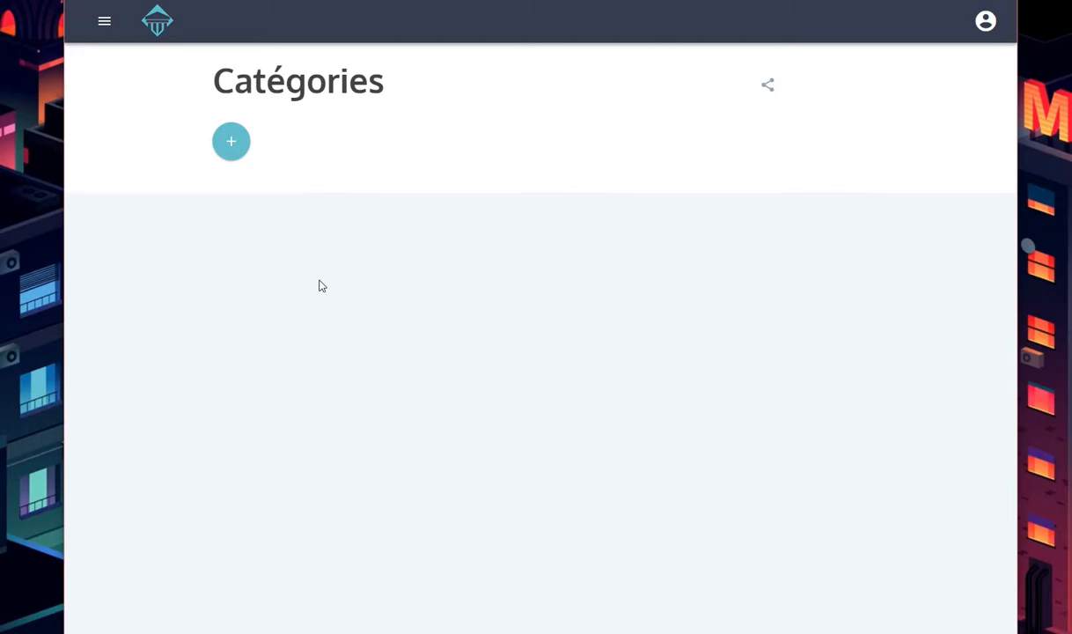
click(238, 158)
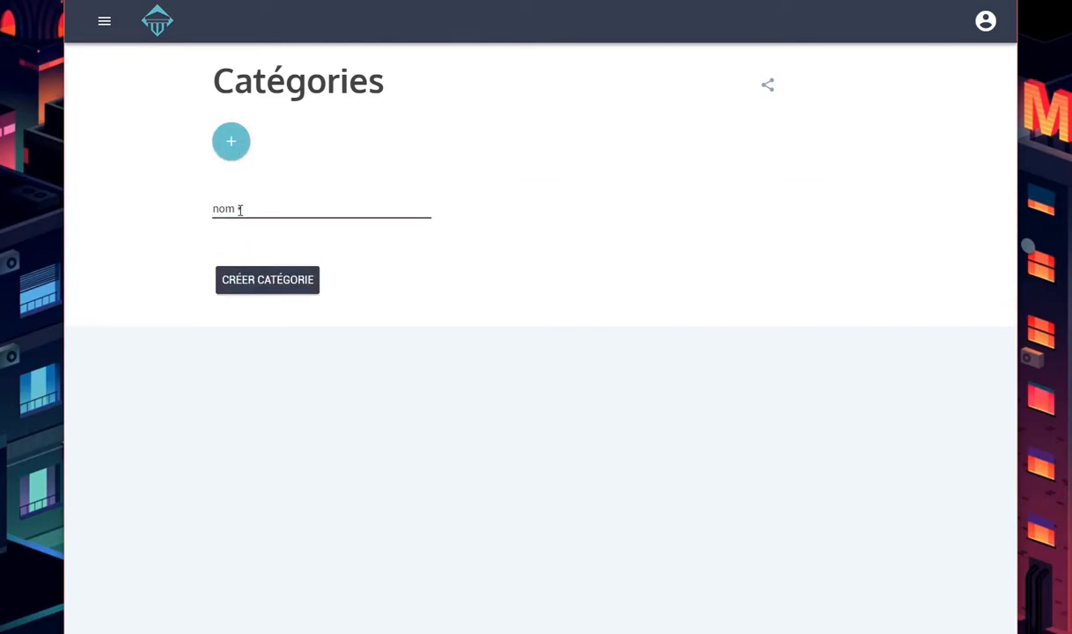
text(Accessoires)
key(Return)
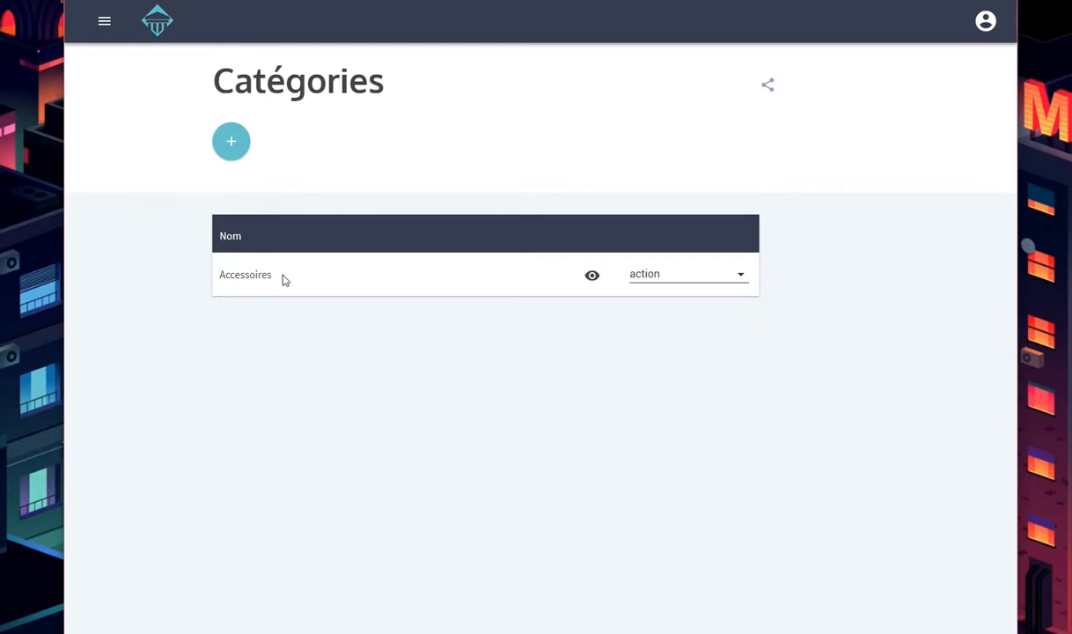
Add two more top-level product categories named "Maison" and "Vêtements"
click(234, 144)
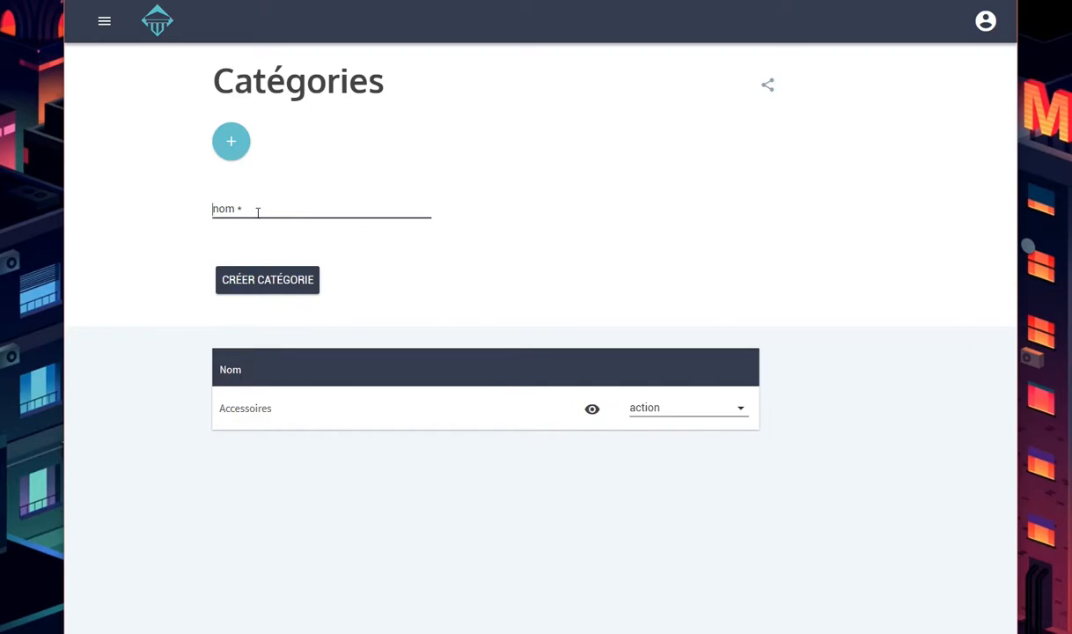
text(Maison)
key(Return)
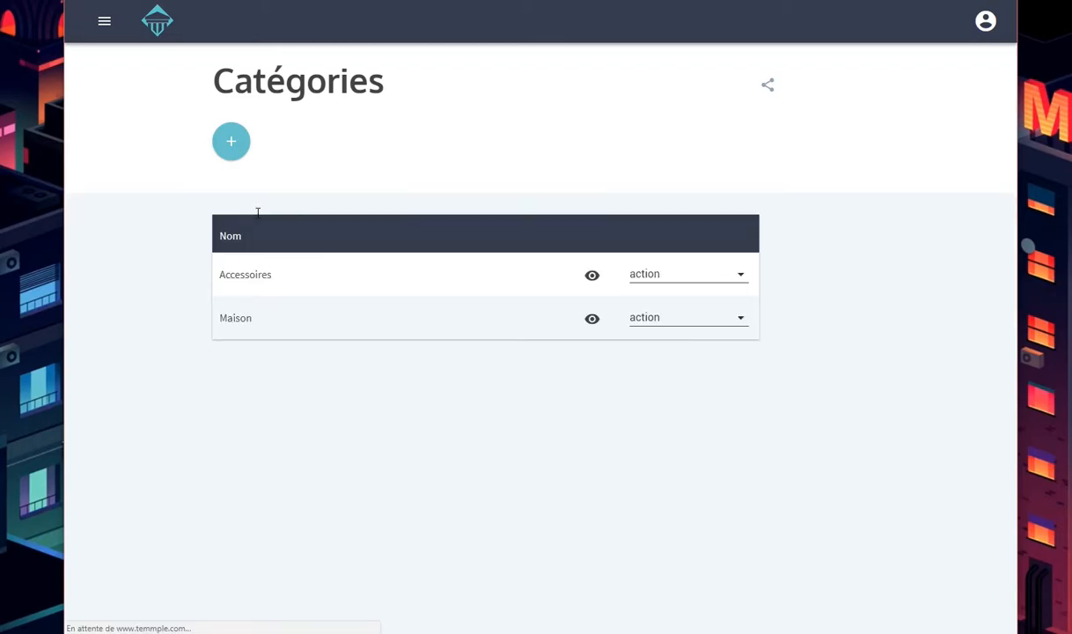
click(228, 156)
text(V)
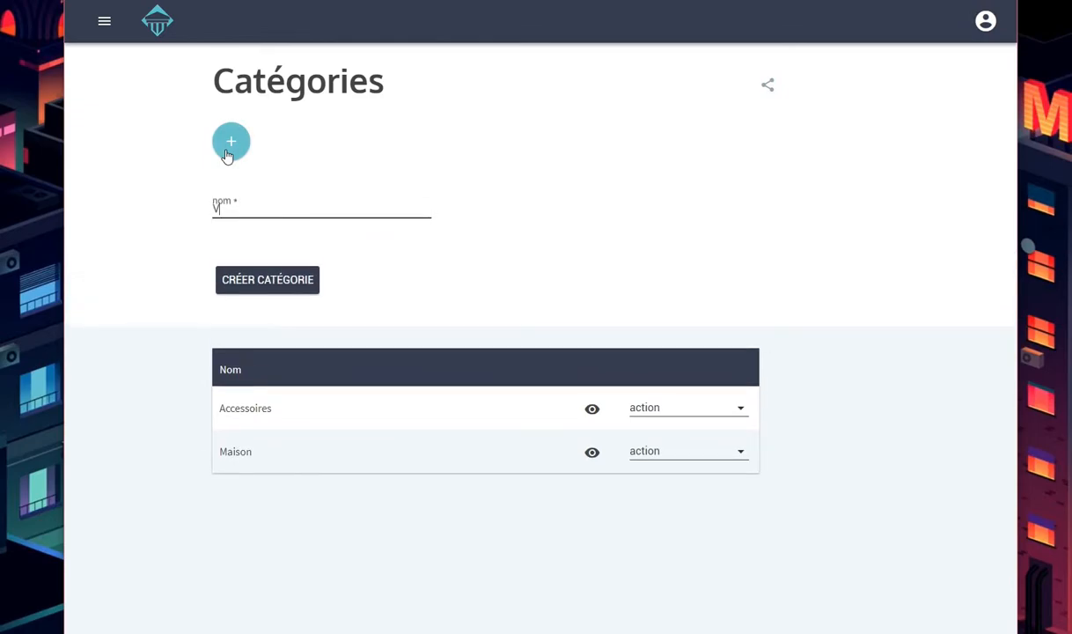
text(êtements)
key(Return)
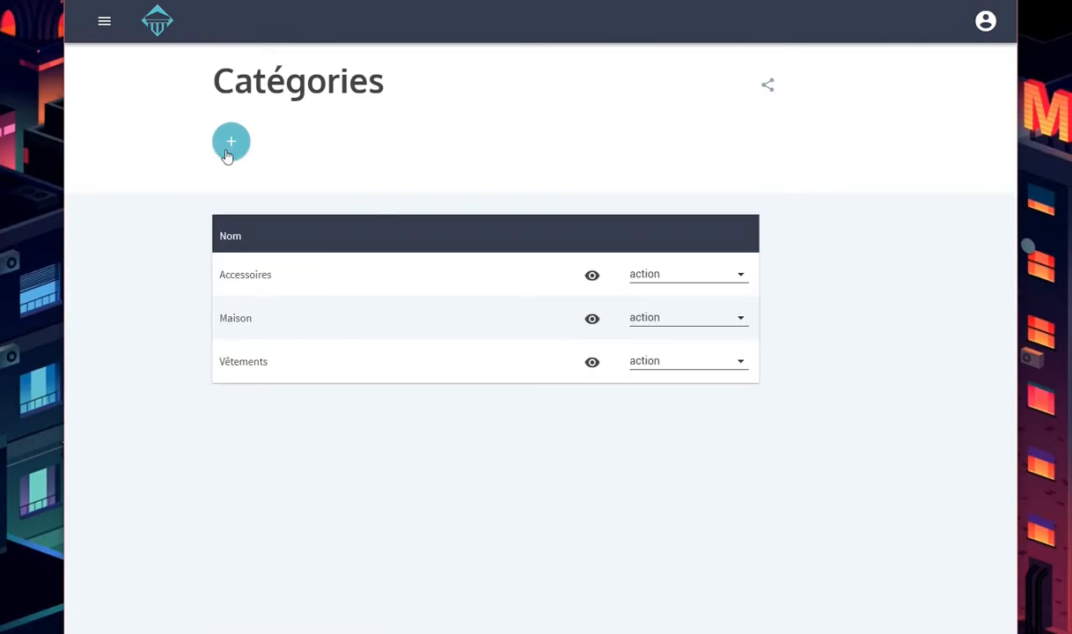
Add a top-level product category named "Informatique"
click(228, 156)
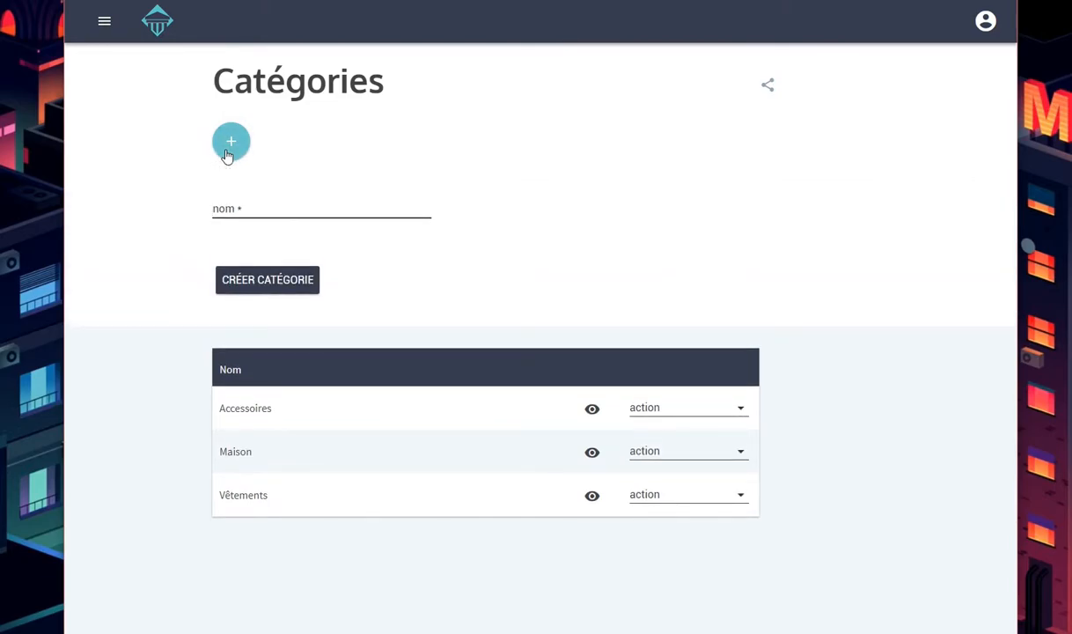
text(INforma)
key(BackSpace)
key(BackSpace)
key(BackSpace)
key(BackSpace)
key(BackSpace)
key(BackSpace)
text(nformatique)
key(Return)
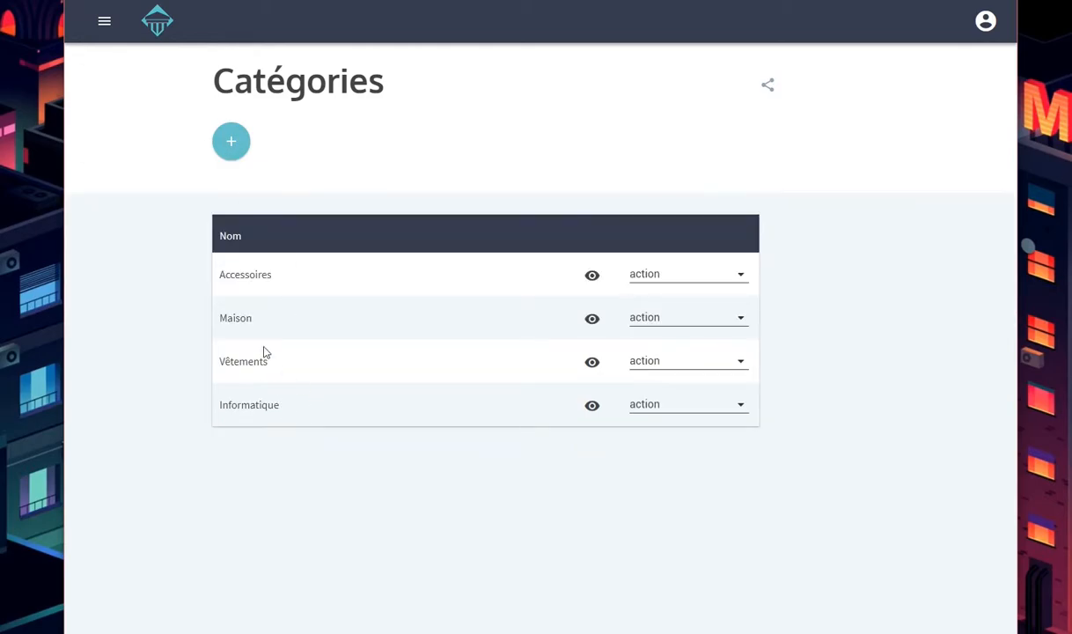
Add a top-level product category named "Service"
click(225, 154)
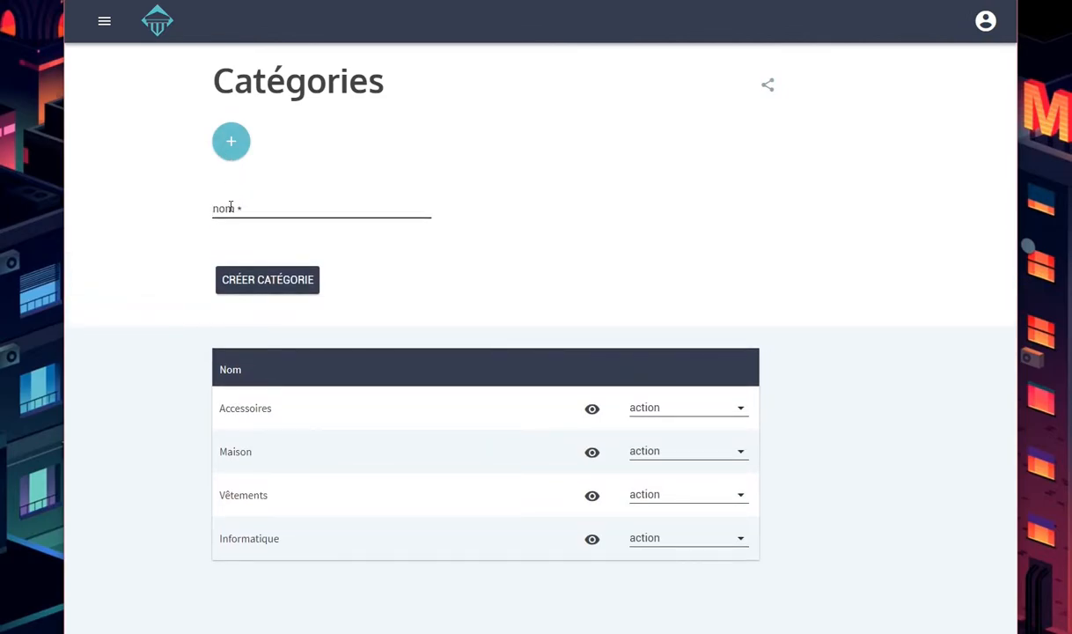
text(Service)
key(Return)
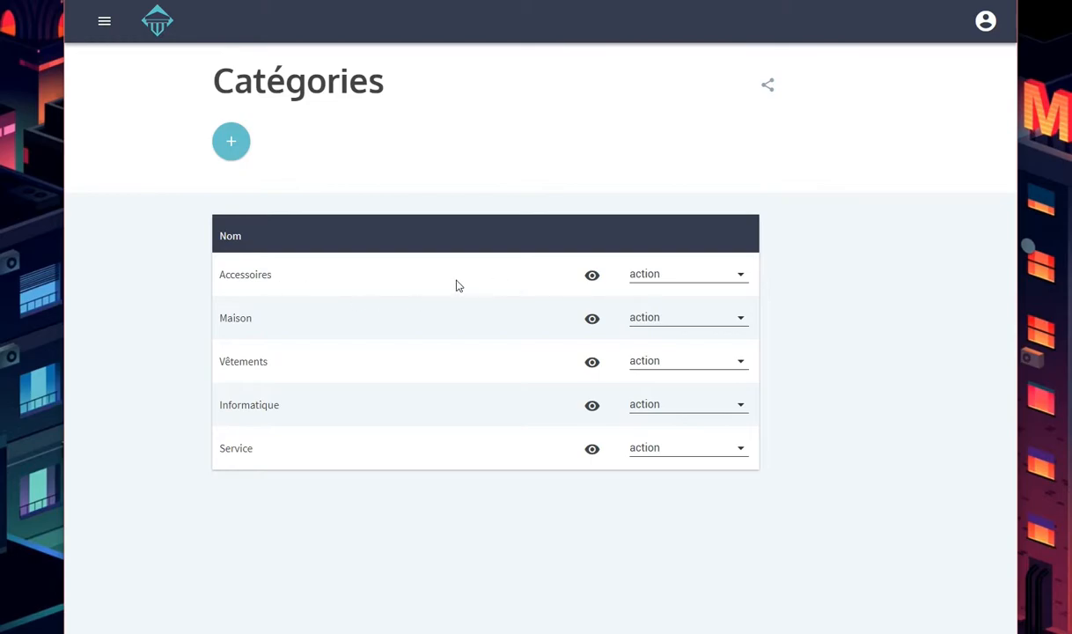
View the subcategories of Accessoires and return to the top-level category list
click(683, 282)
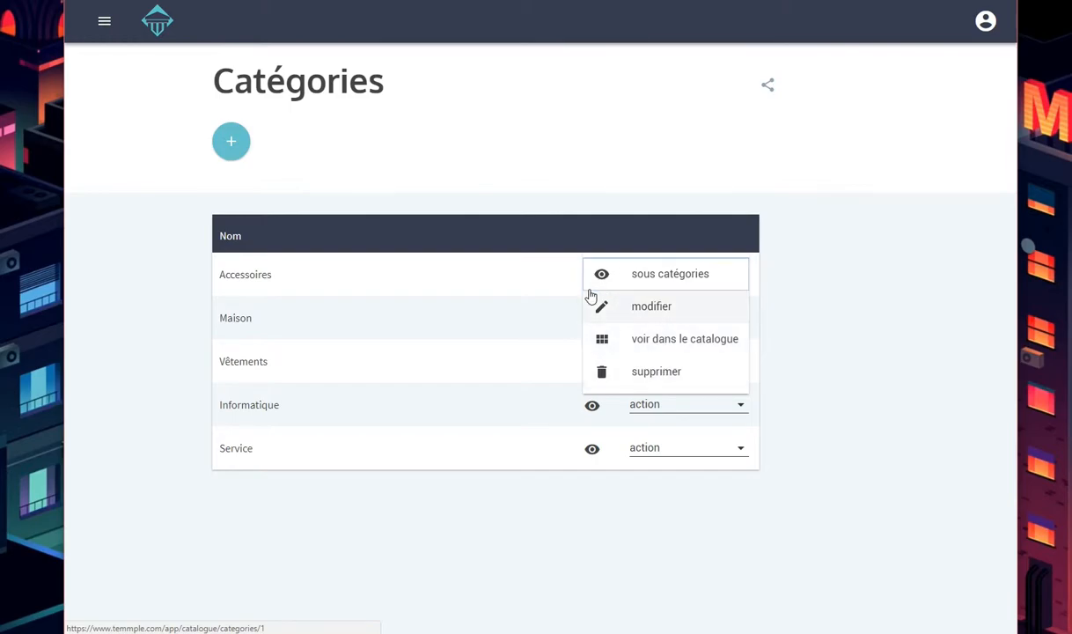
click(635, 281)
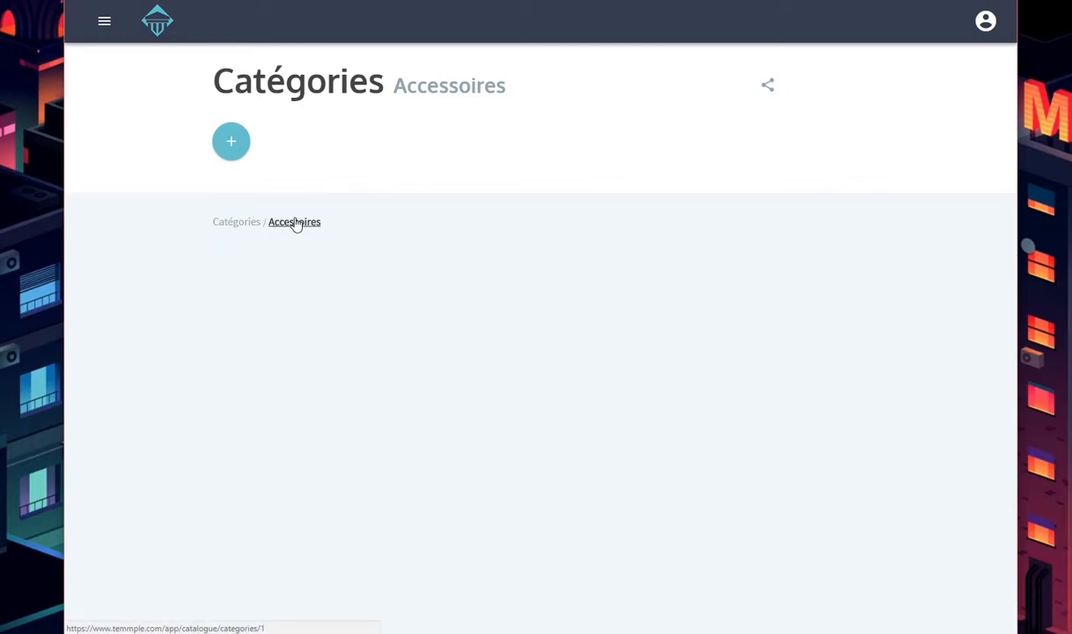
click(236, 227)
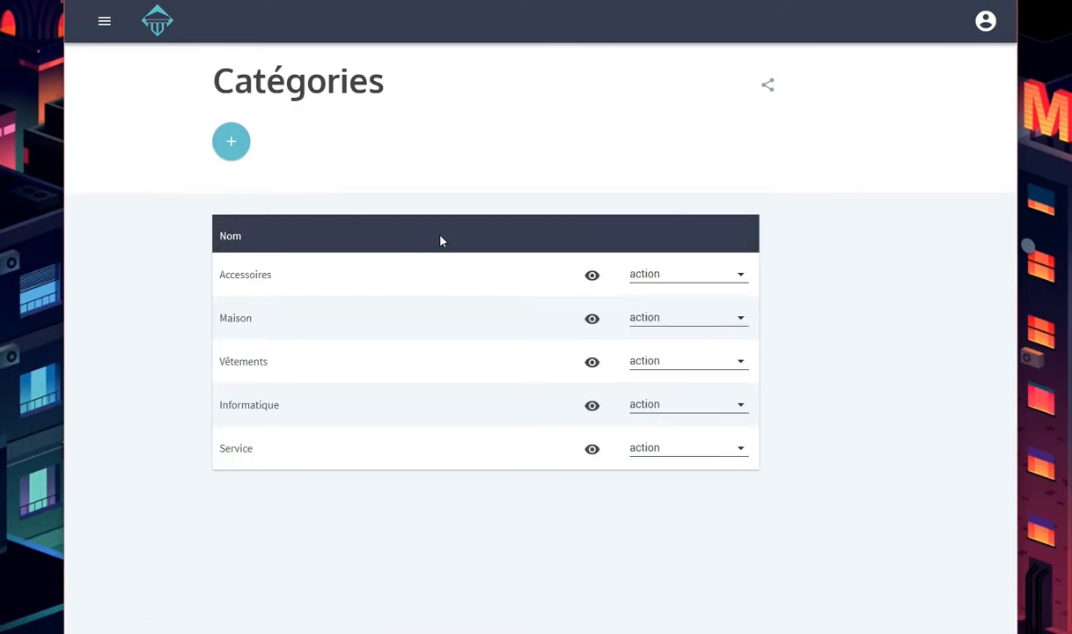
Create a subcategory named "montre" under the Accessoires category
click(592, 278)
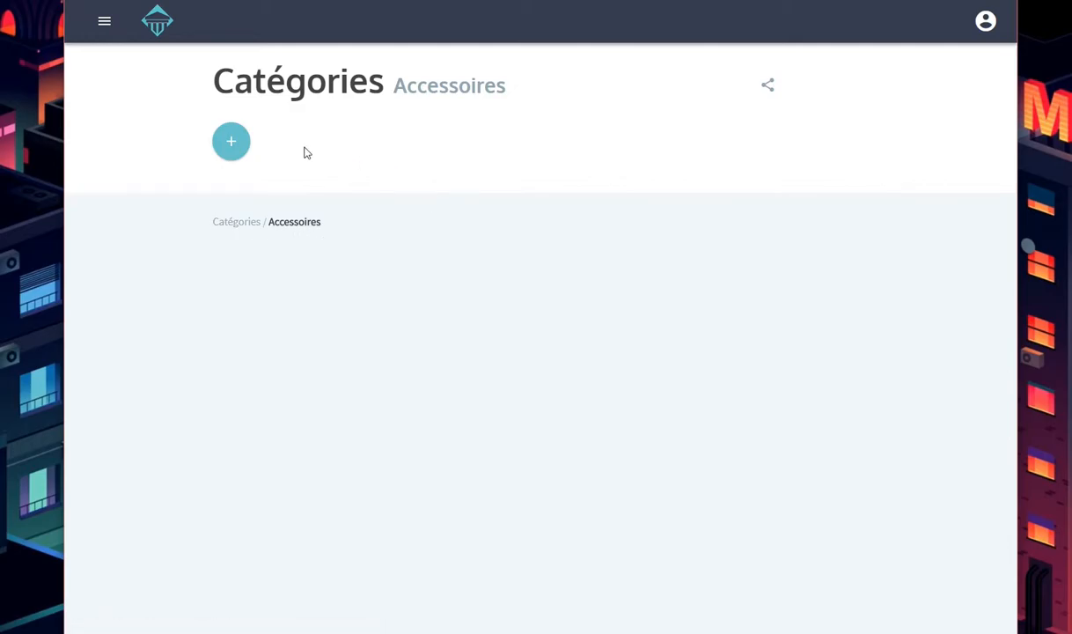
click(228, 150)
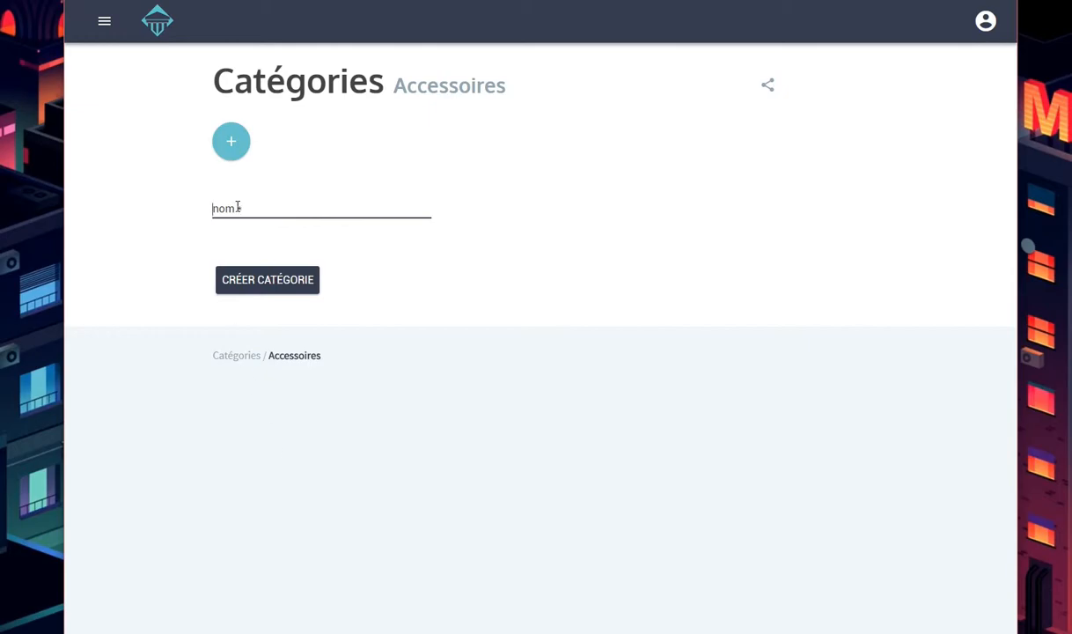
text(montre)
key(Return)
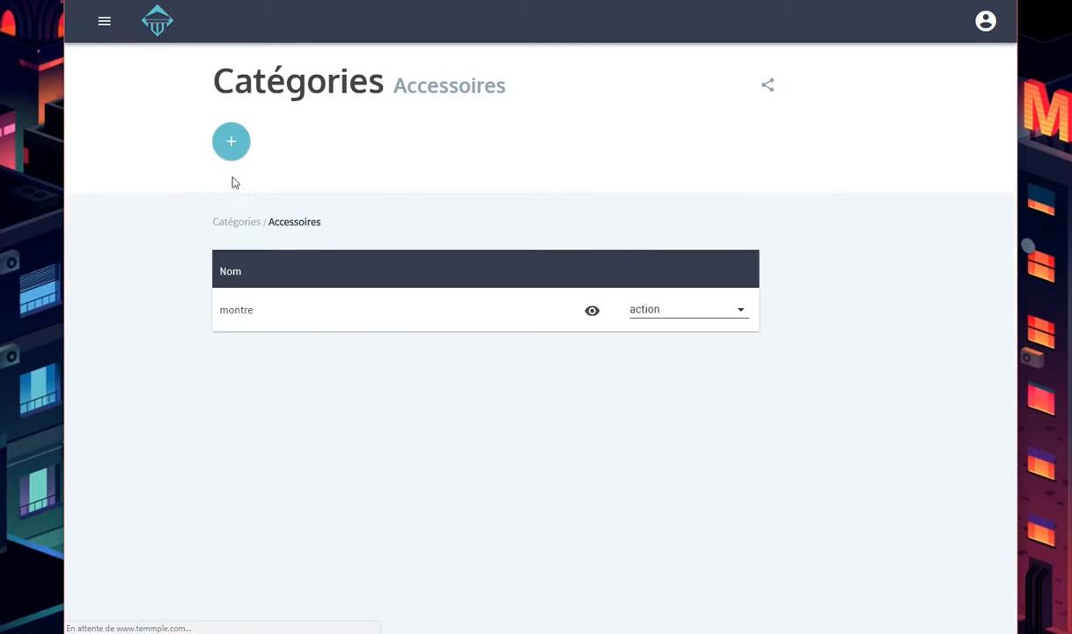
Create two more subcategories named "ceinture" and "Bijoux" under the Accessoires category
click(236, 156)
text(ceinture)
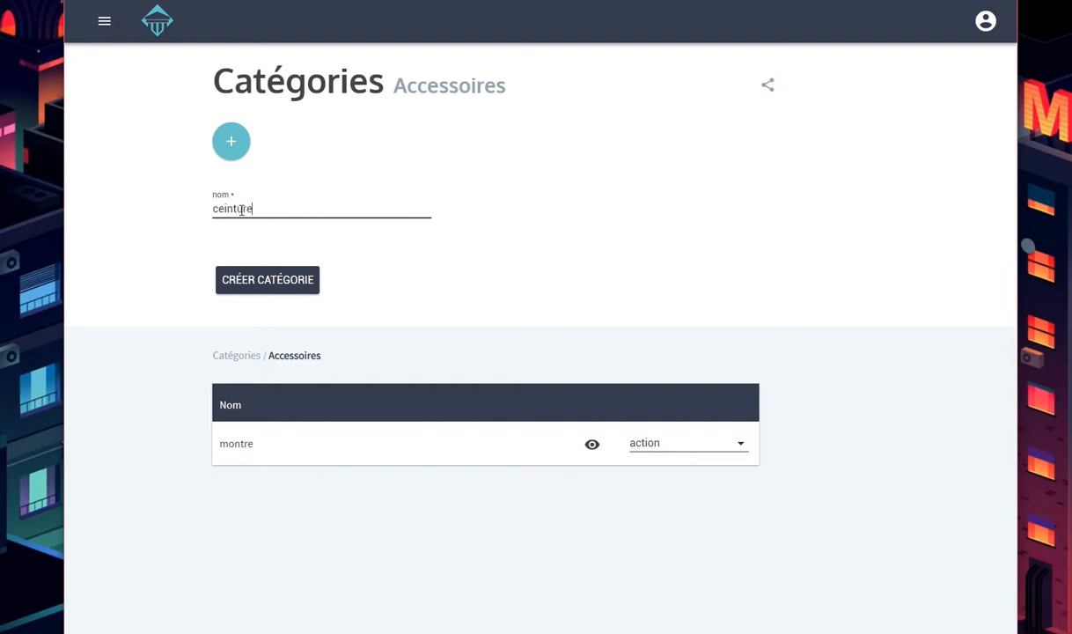
key(Return)
click(230, 144)
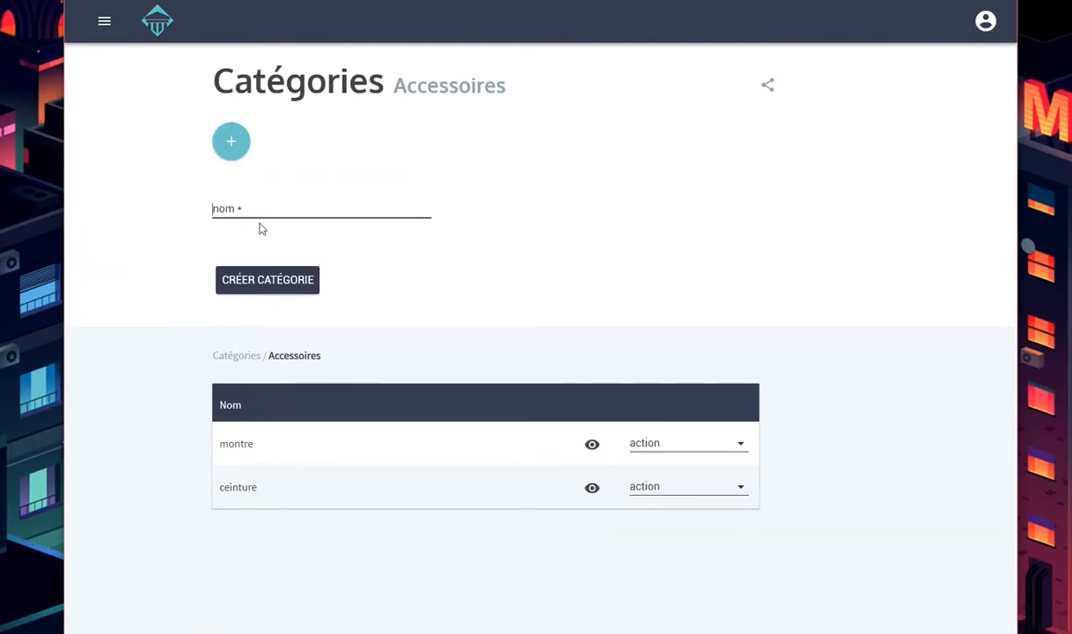
text(Bijoux)
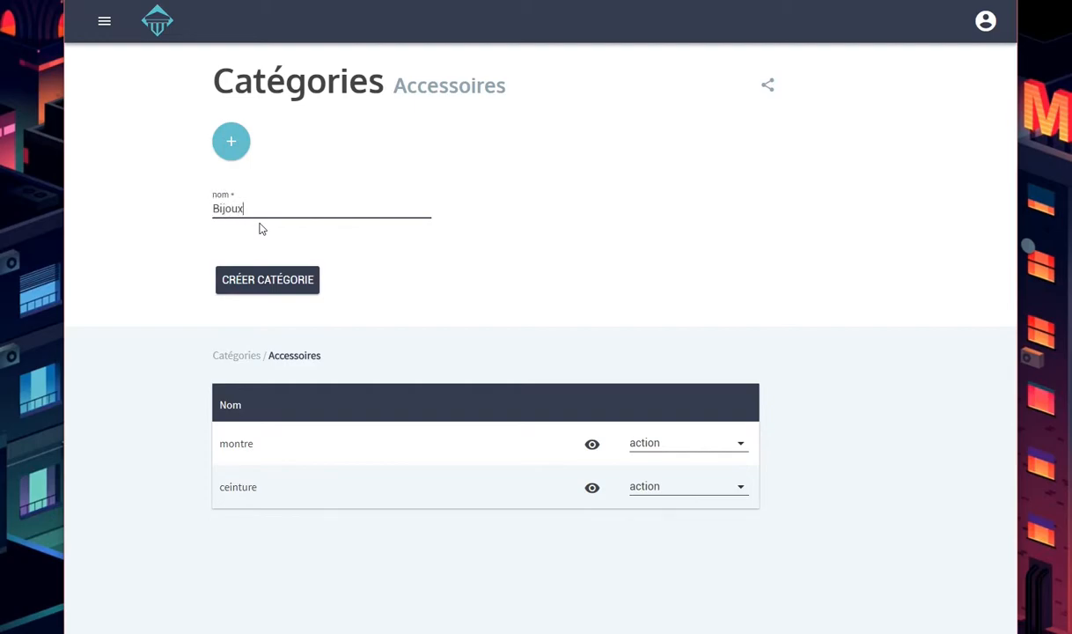
click(270, 282)
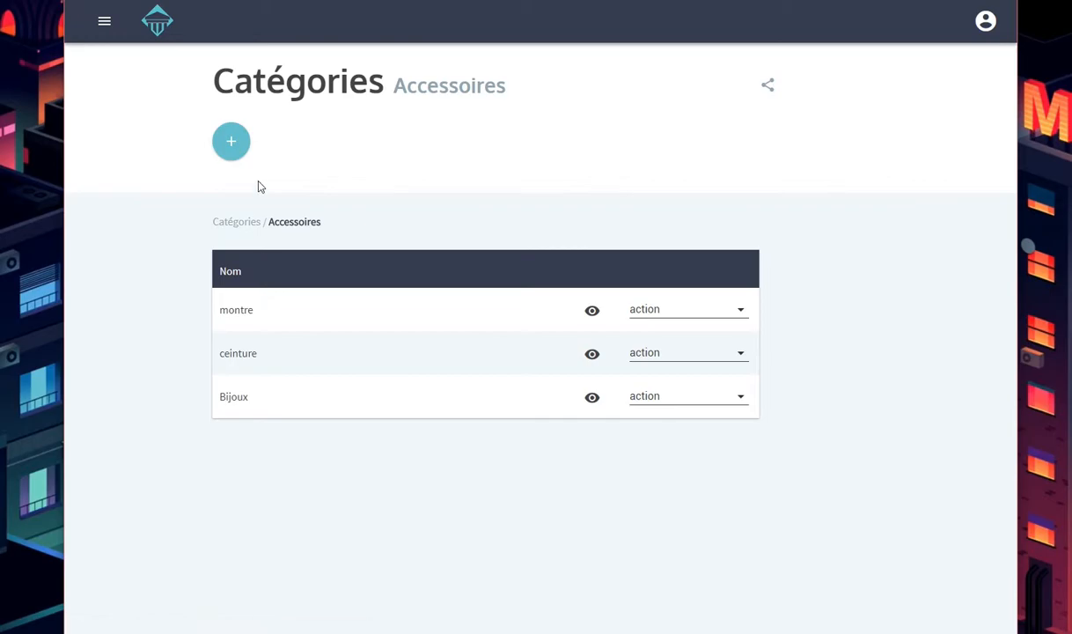
Create a subcategory named "jeux" under the Accessoires category
click(233, 151)
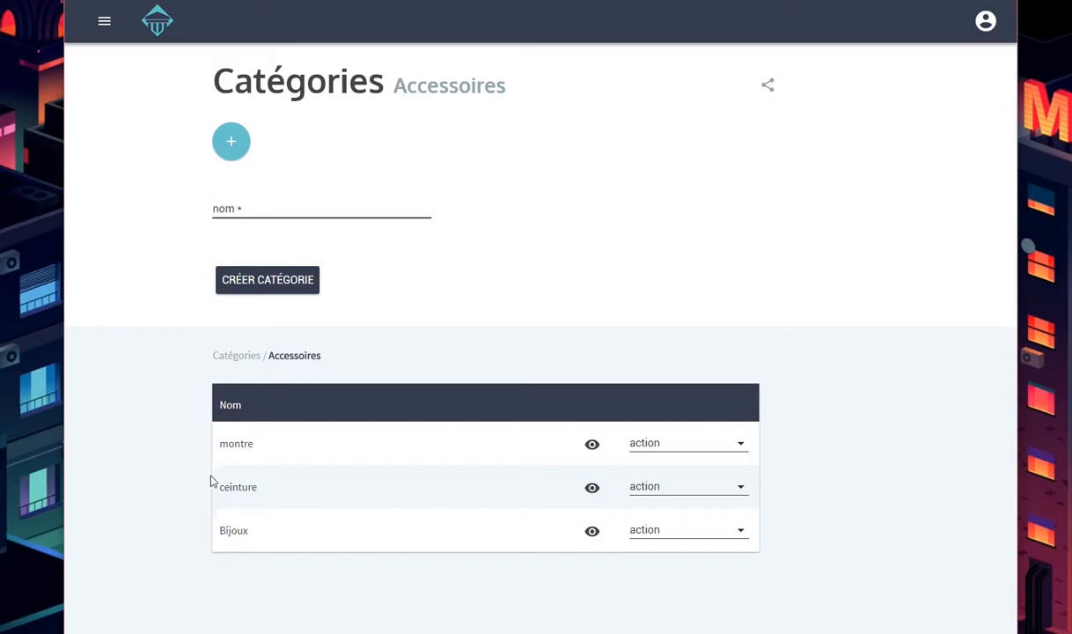
click(236, 210)
text(jeux)
click(261, 282)
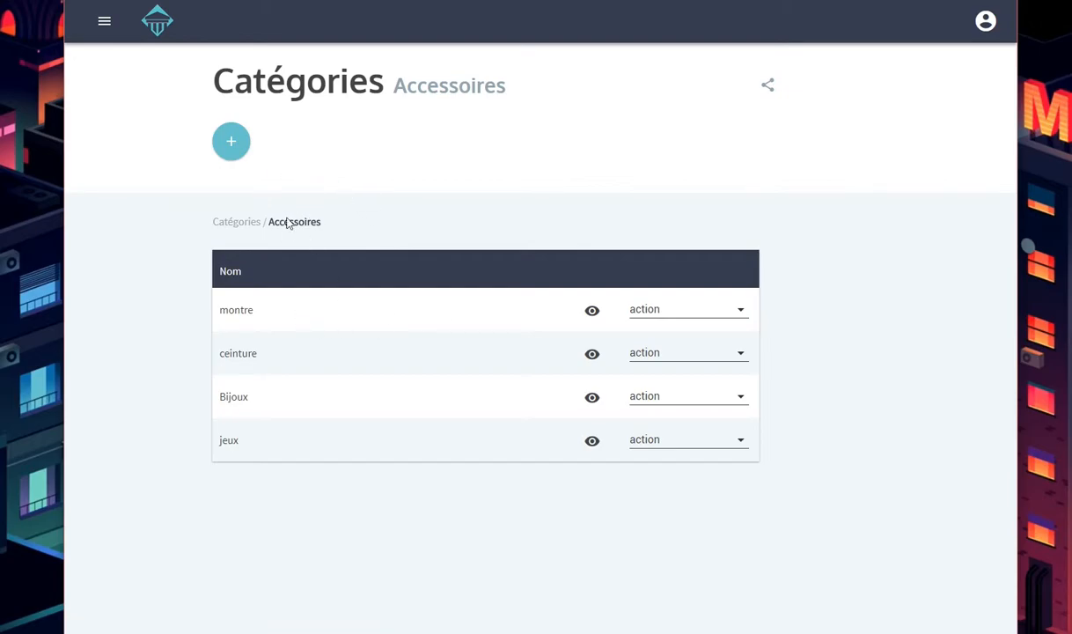
Open the Maison category from the top-level list and create a subcategory named "meuble" in it
click(235, 225)
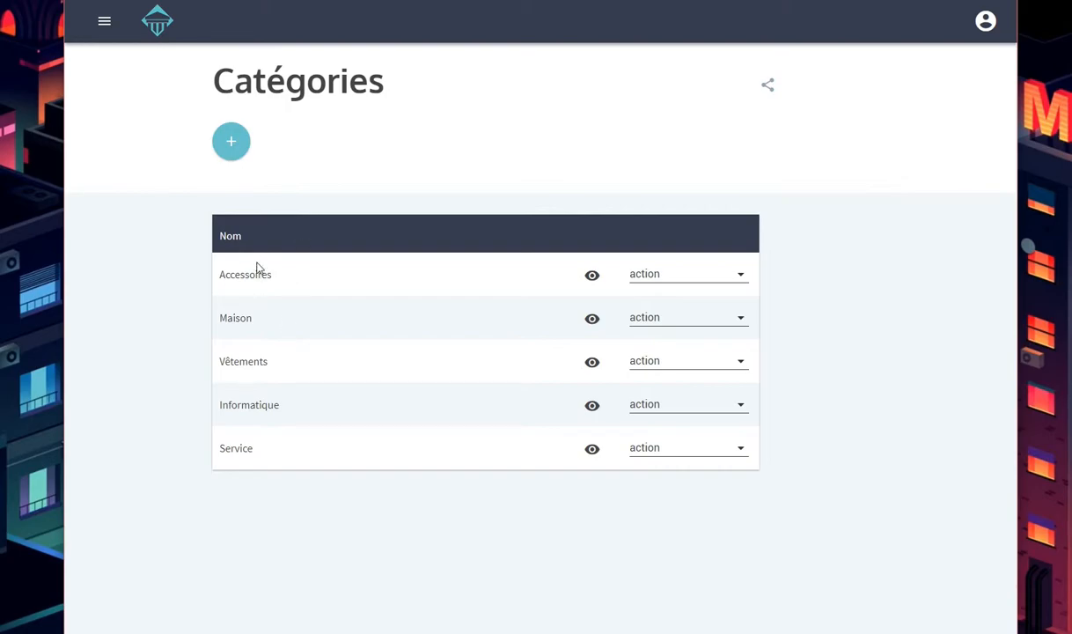
click(594, 321)
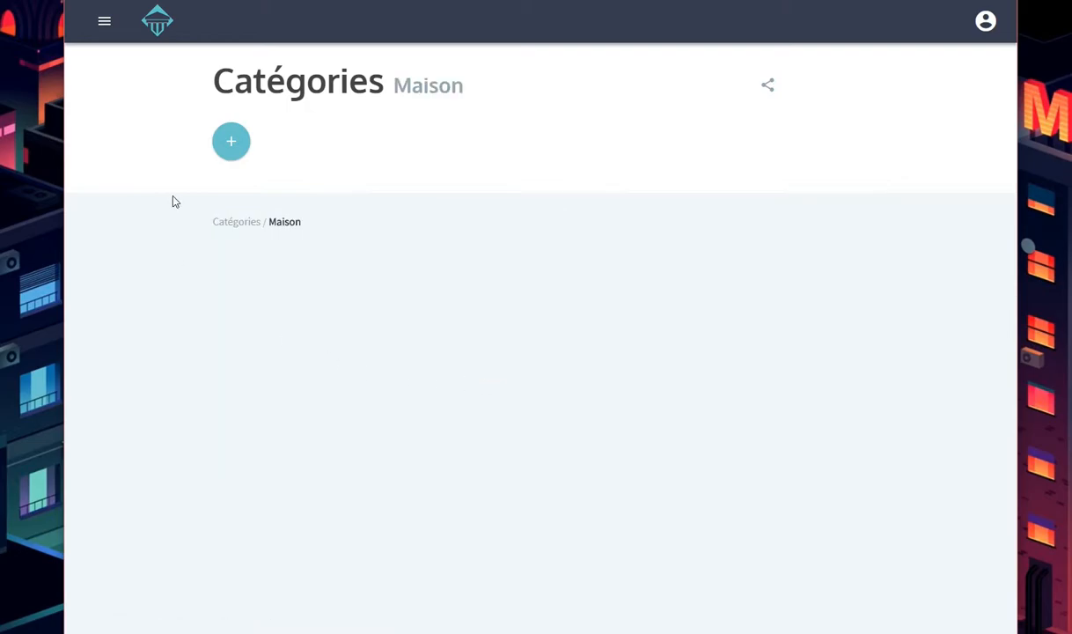
click(237, 157)
click(239, 208)
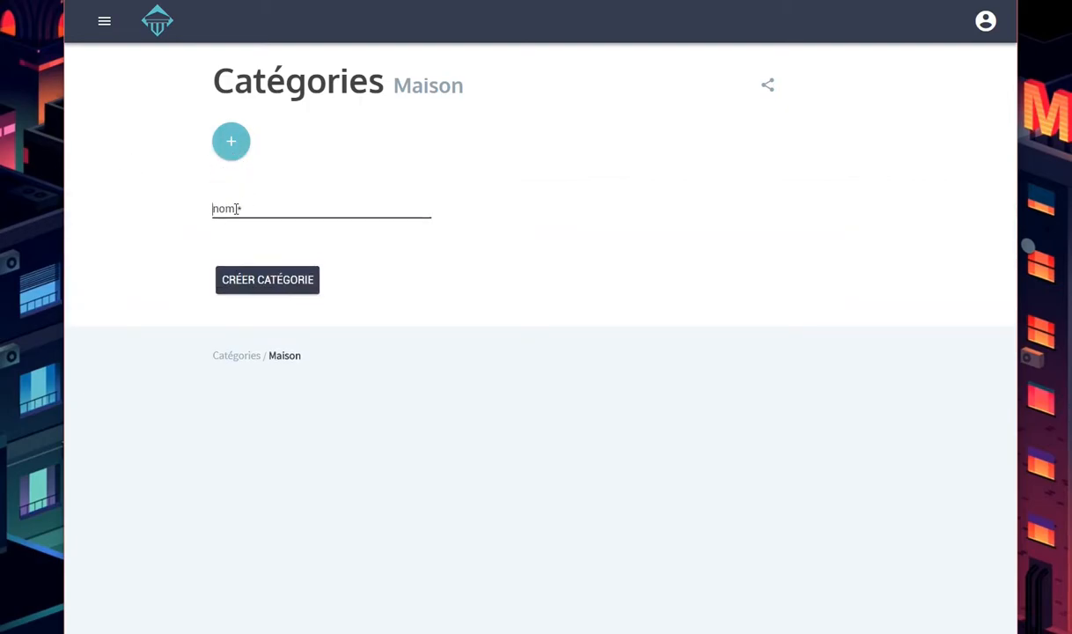
text(meubles)
key(Return)
Create a subcategory named "déco" under the Maison category
click(230, 144)
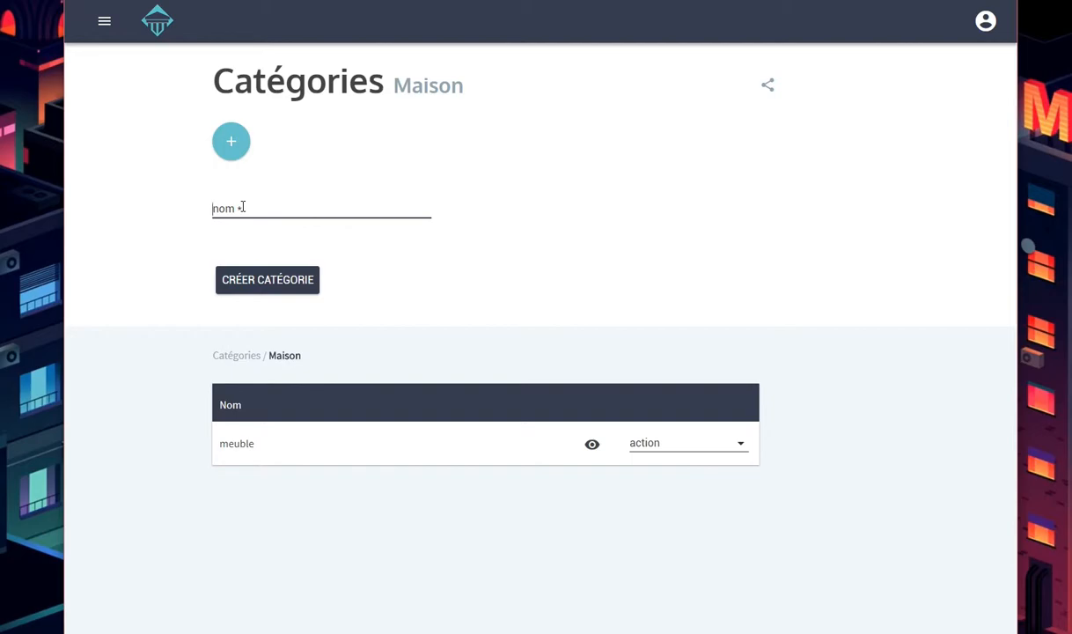
click(242, 207)
text(déco)
click(269, 285)
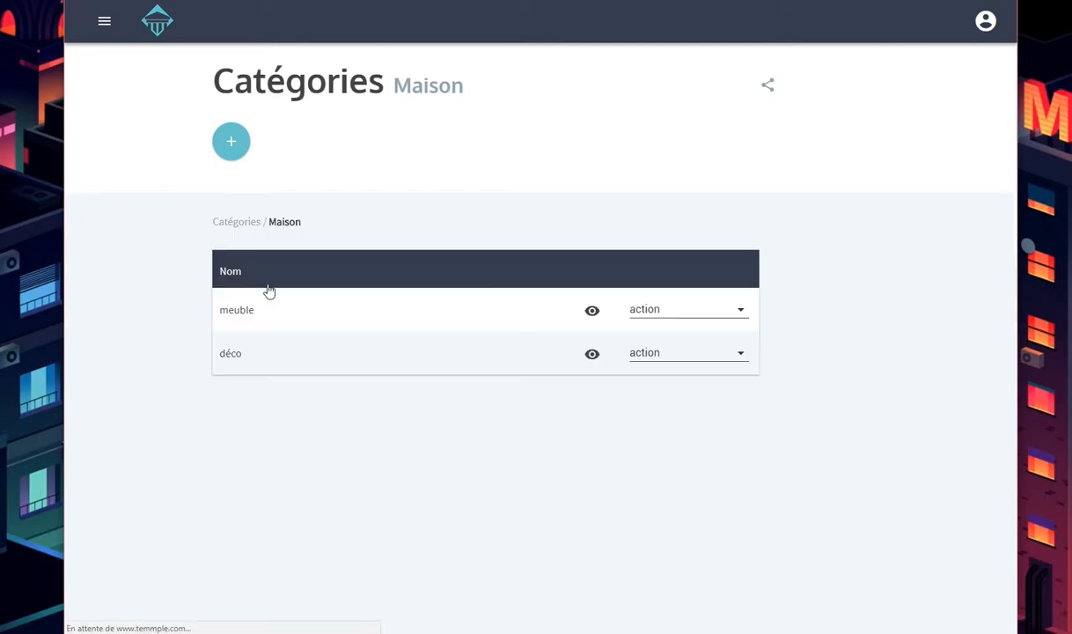
Create a subcategory named "petit électroménager" under the Maison category
click(232, 145)
click(253, 198)
text(petiteél)
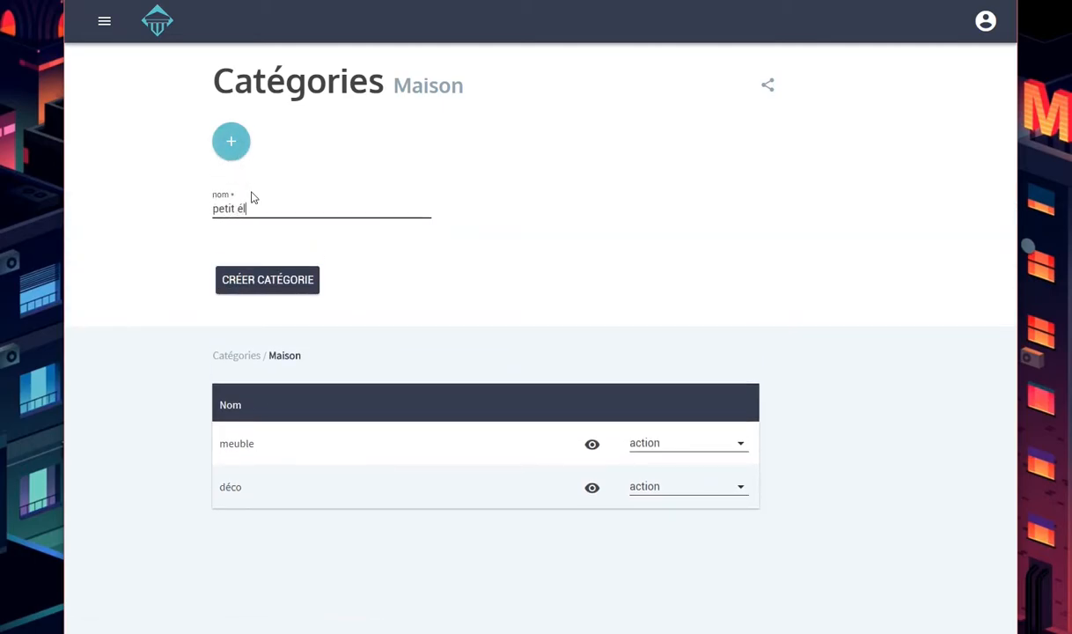
text(ectroménager)
click(252, 282)
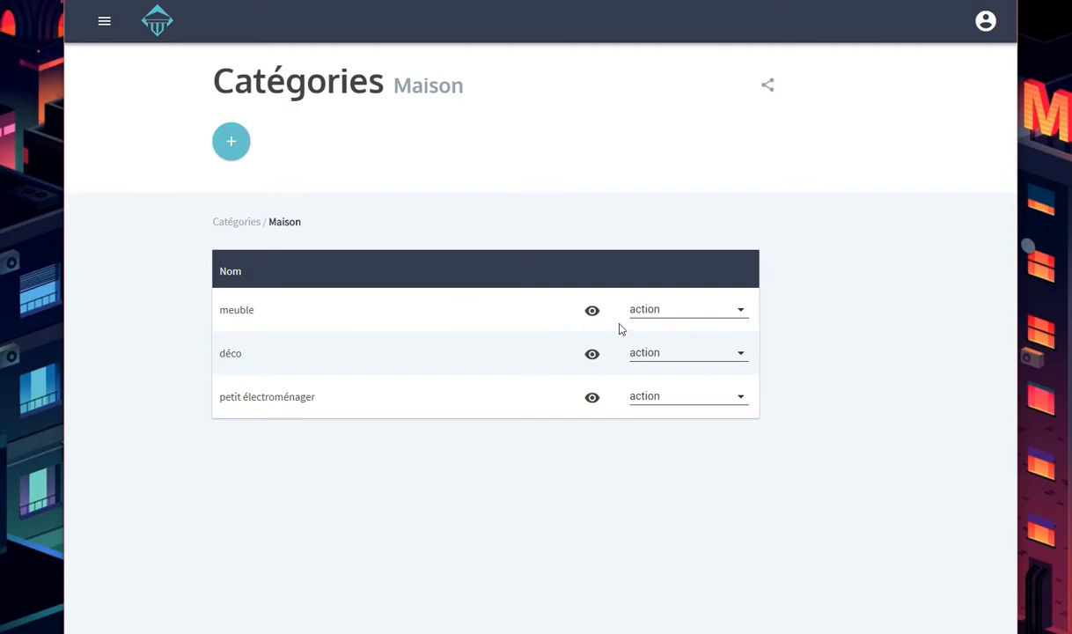
Open the meuble subcategory of Maison and create a subcategory named "siège" in it
click(593, 314)
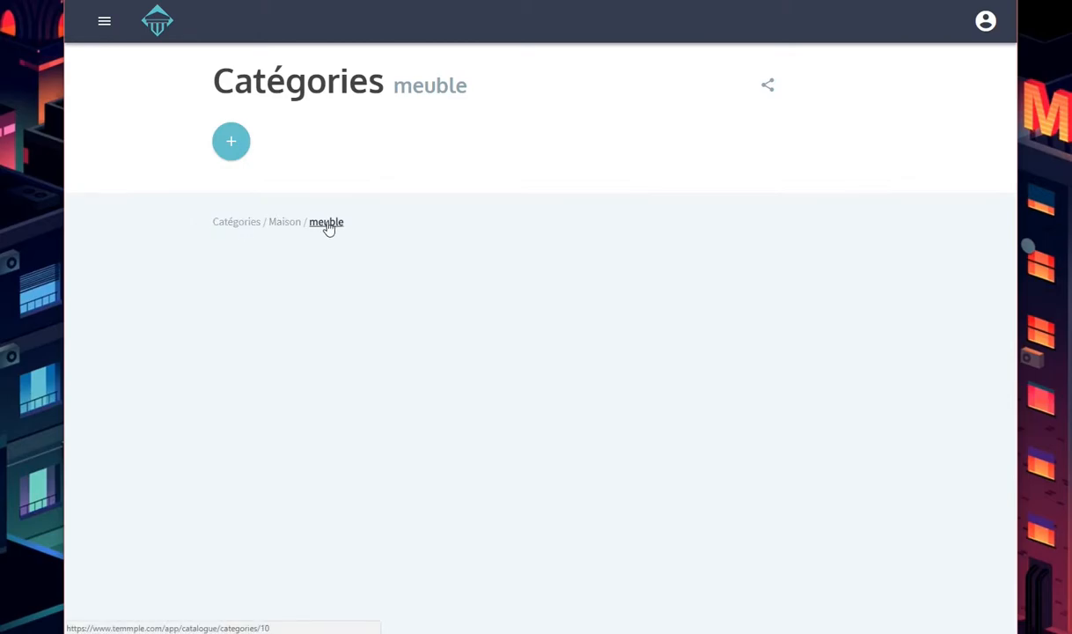
click(246, 155)
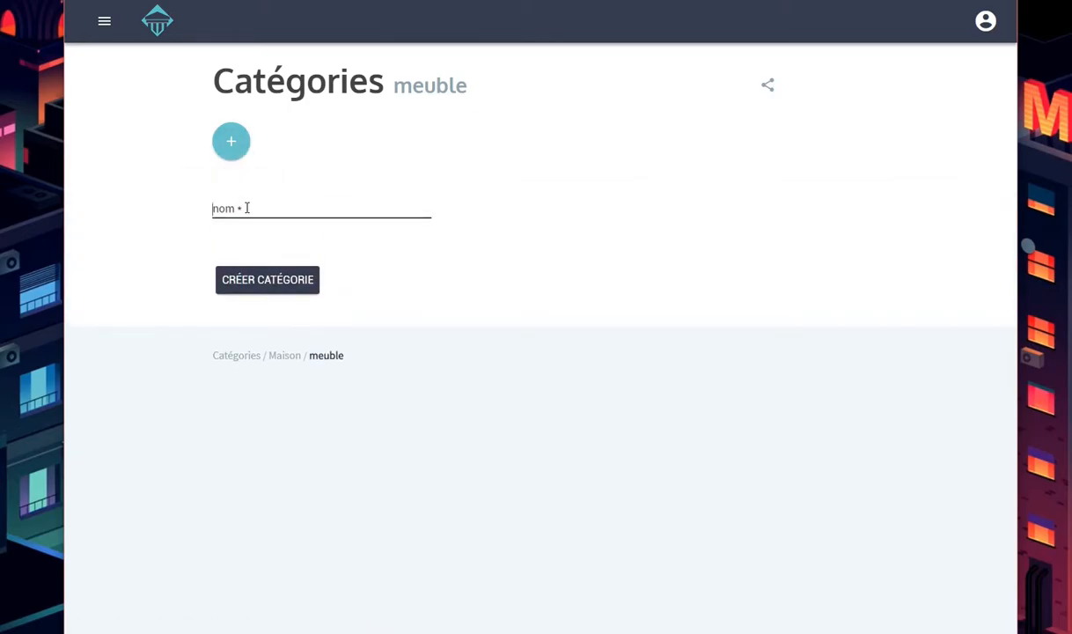
click(247, 207)
text(siège)
key(Return)
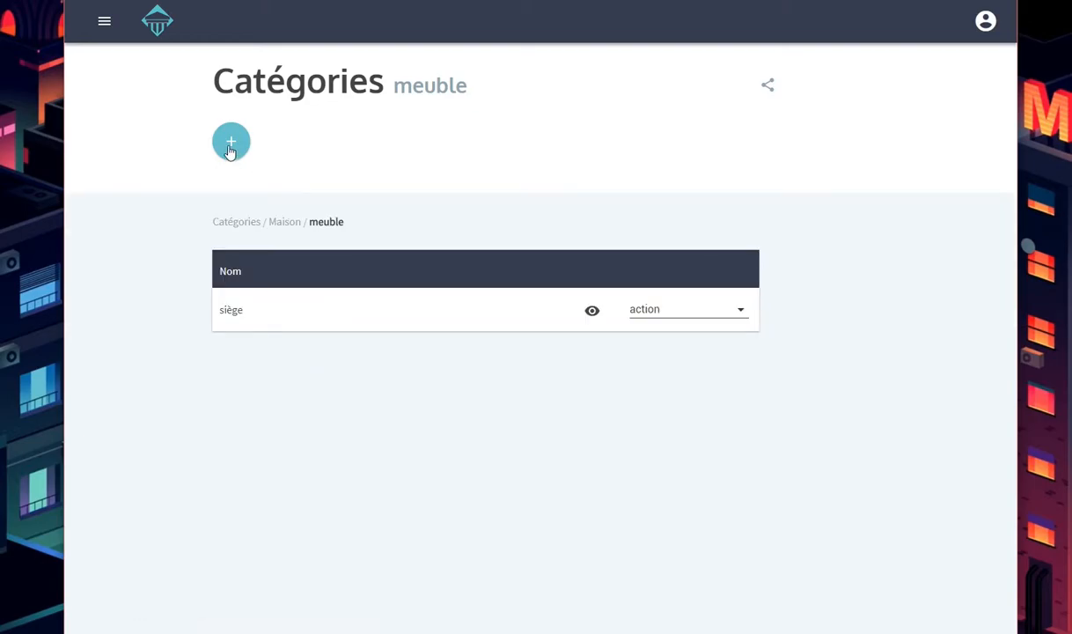
Create a subcategory named "table" under meuble
click(230, 146)
click(249, 211)
text(table)
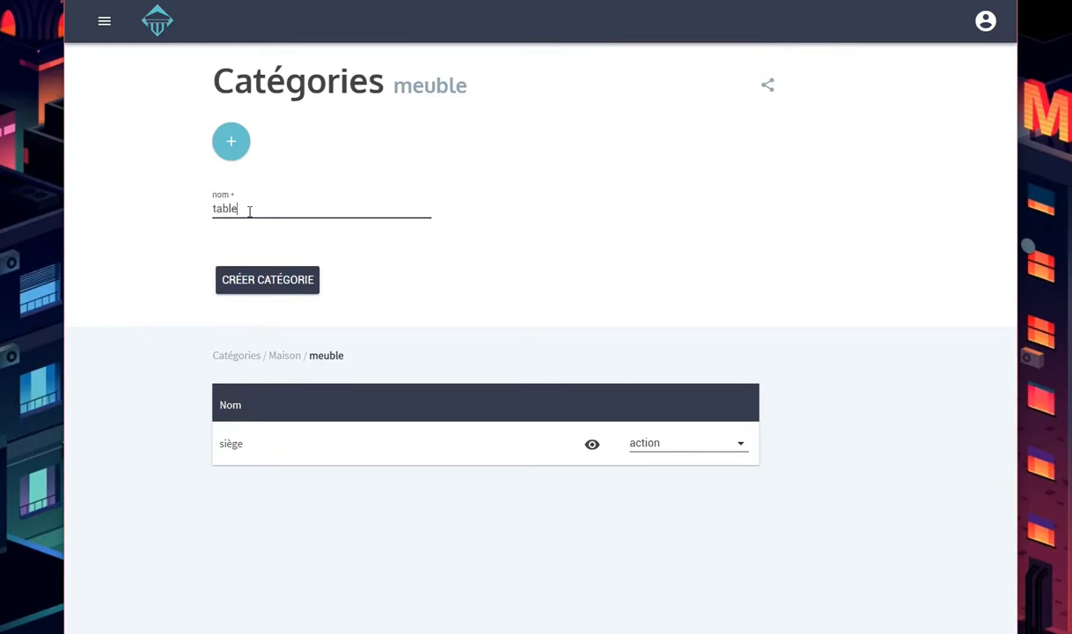
click(264, 279)
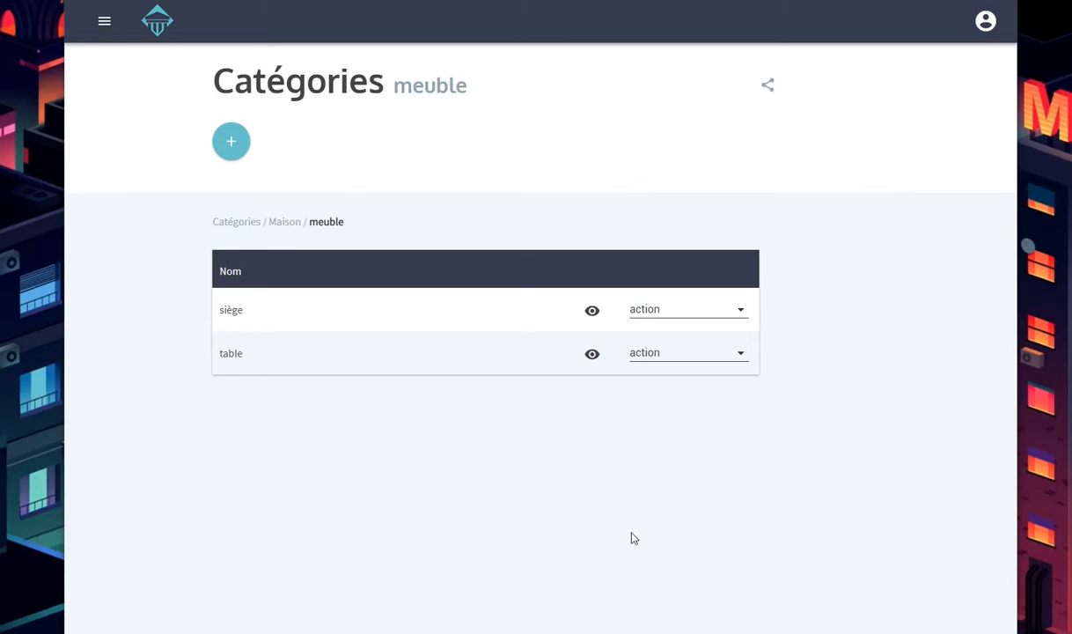
Review the full category tree from Accessoires to Vêtements and return to the meuble subcategory
click(771, 88)
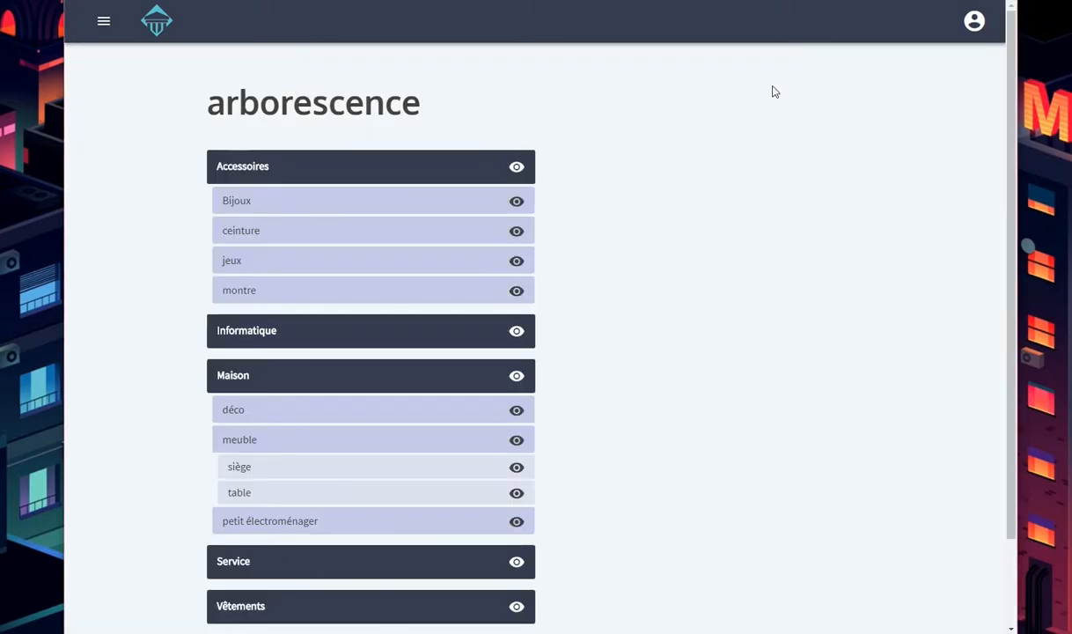
scroll(645, 269, down, 2)
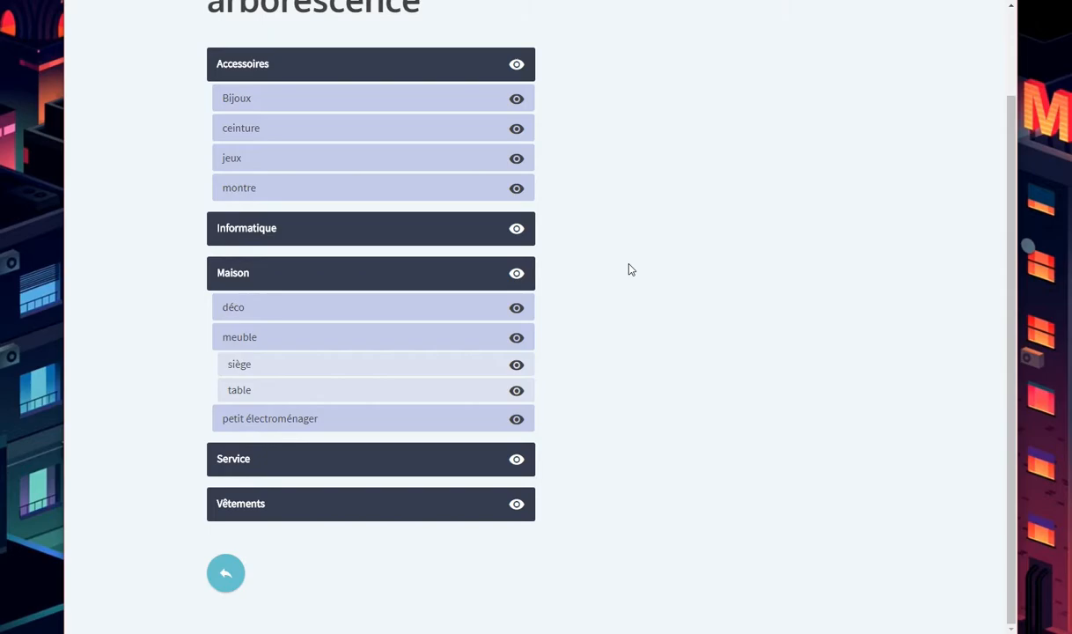
scroll(631, 270, up, 2)
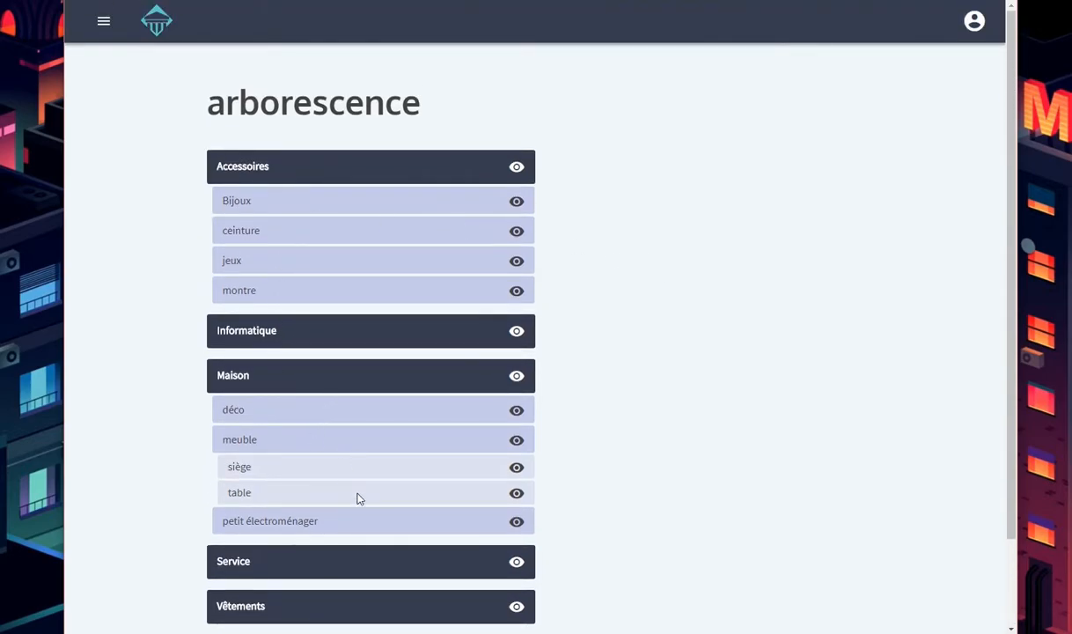
scroll(658, 437, down, 2)
scroll(412, 143, up, 2)
key(alt+Left)
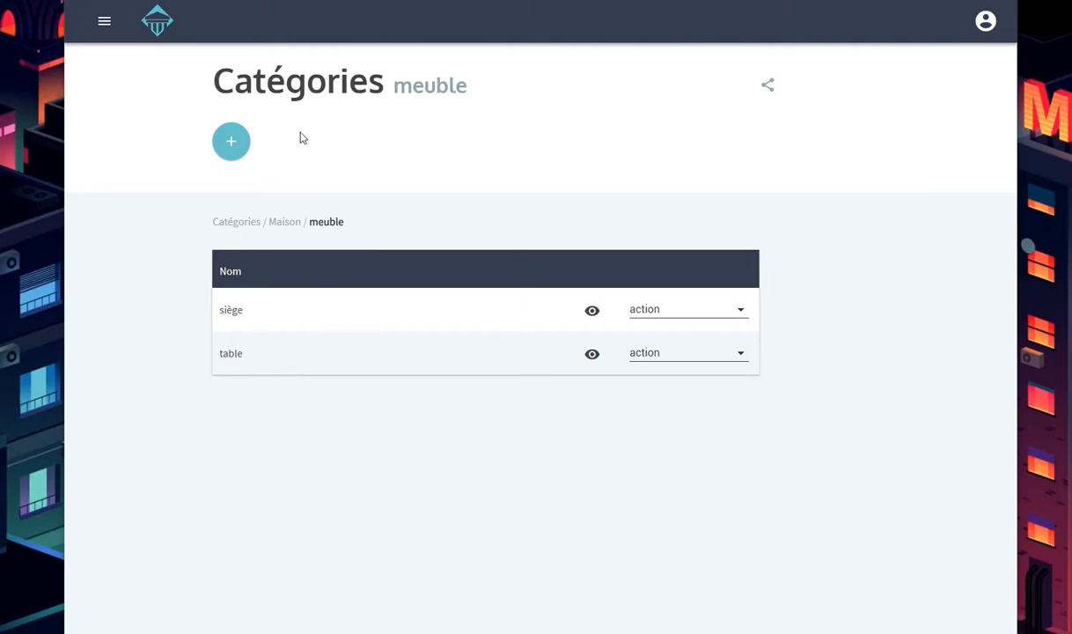
Open the Vêtements category from the top-level list and create a subcategory named "manteaux" in it
click(239, 223)
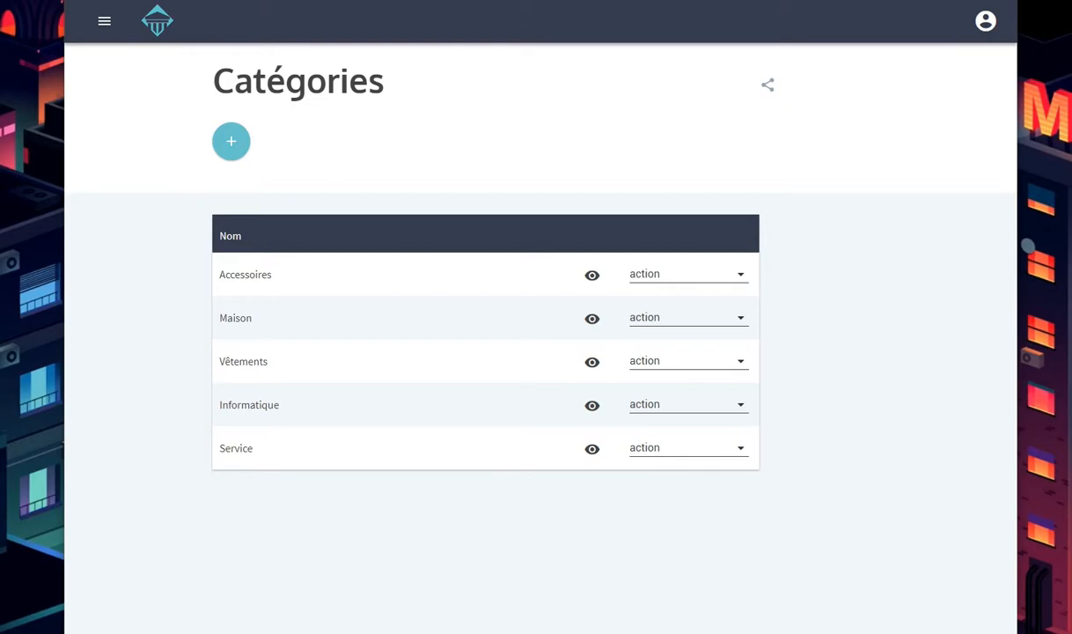
click(592, 366)
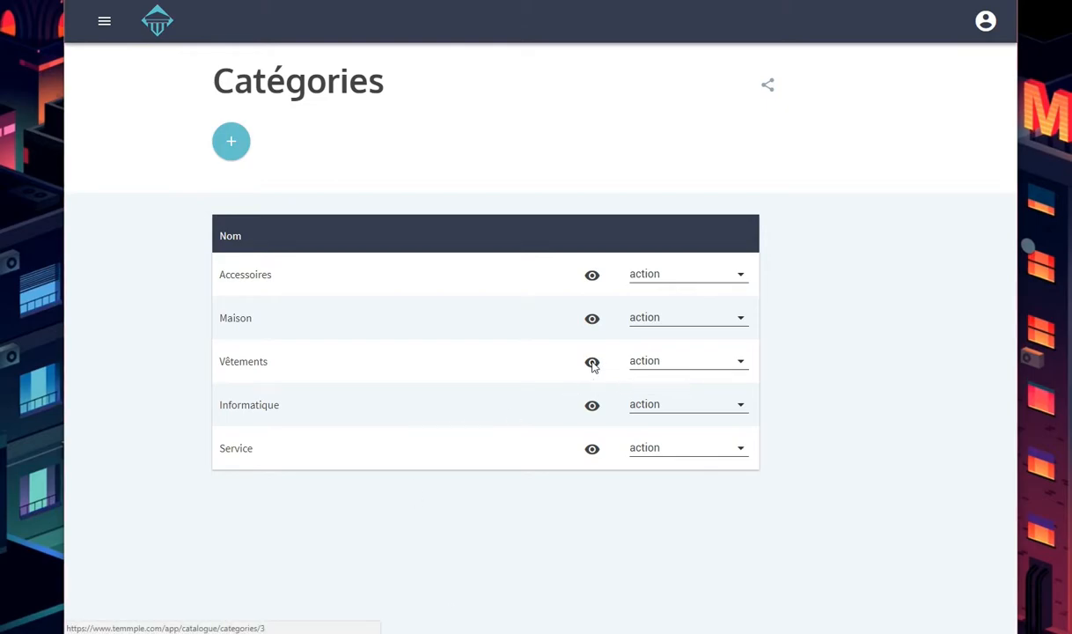
click(228, 150)
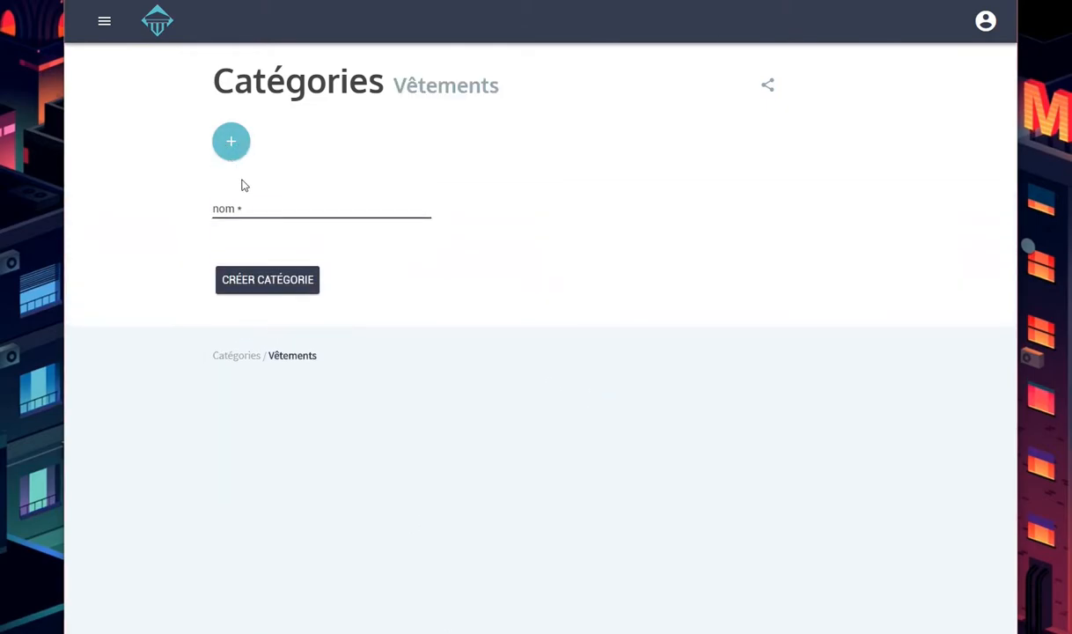
click(248, 209)
text(manteaux)
click(254, 282)
Create two more subcategories named "Tee shirt" and "chaussures" under the Vêtements category
click(240, 155)
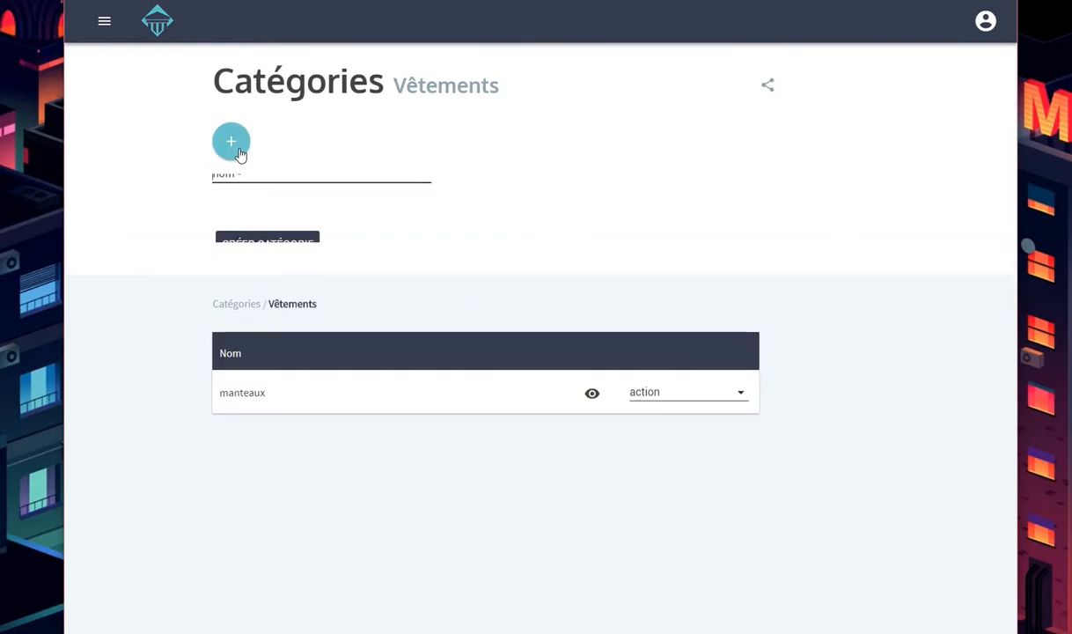
text(Ted)
text( shirt)
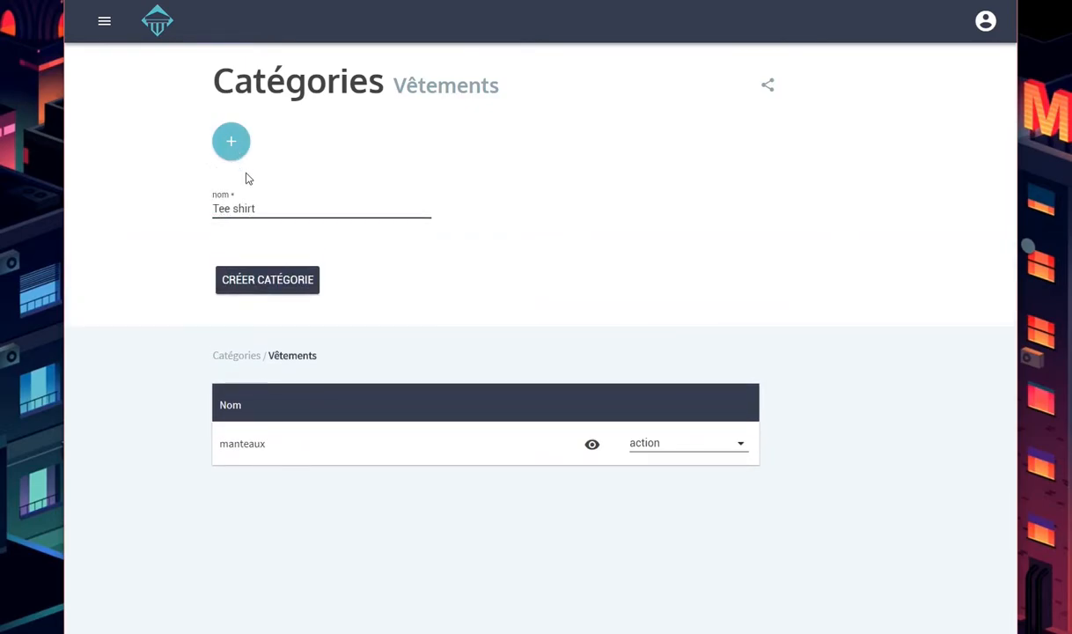
key(Return)
click(239, 156)
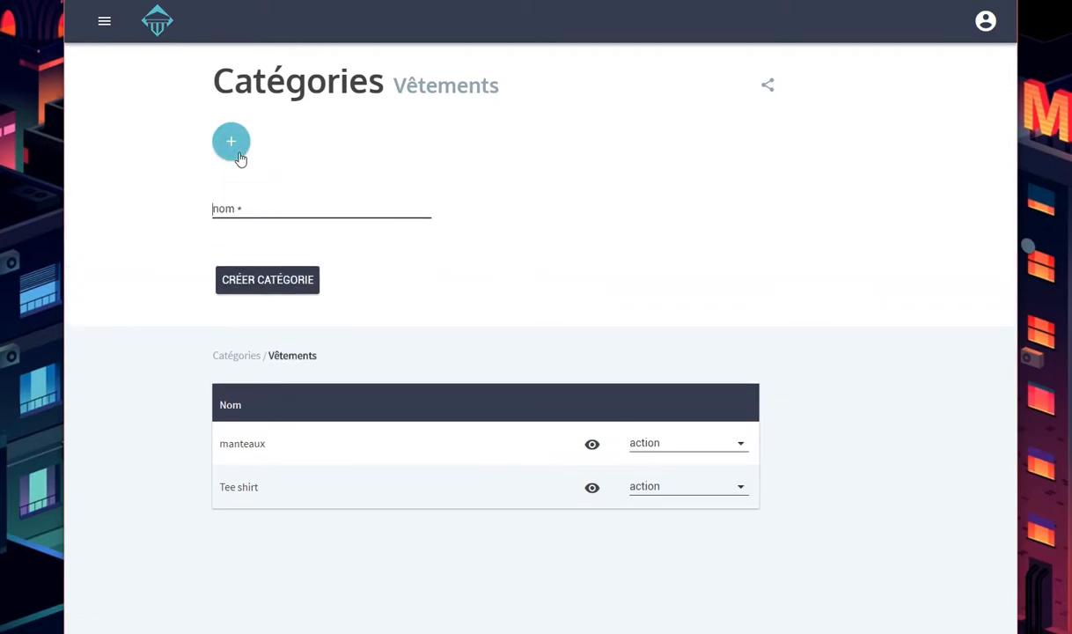
text(chaussures)
key(Return)
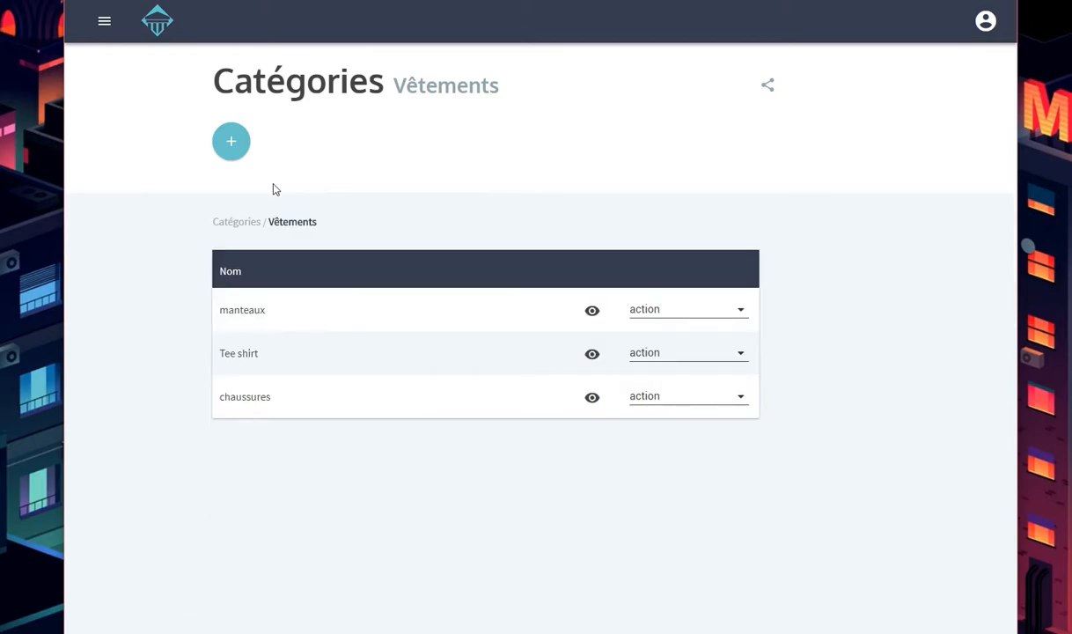
Open the chaussures subcategory of Vêtements and create a subcategory named "nu pieds" in it
click(592, 398)
click(234, 145)
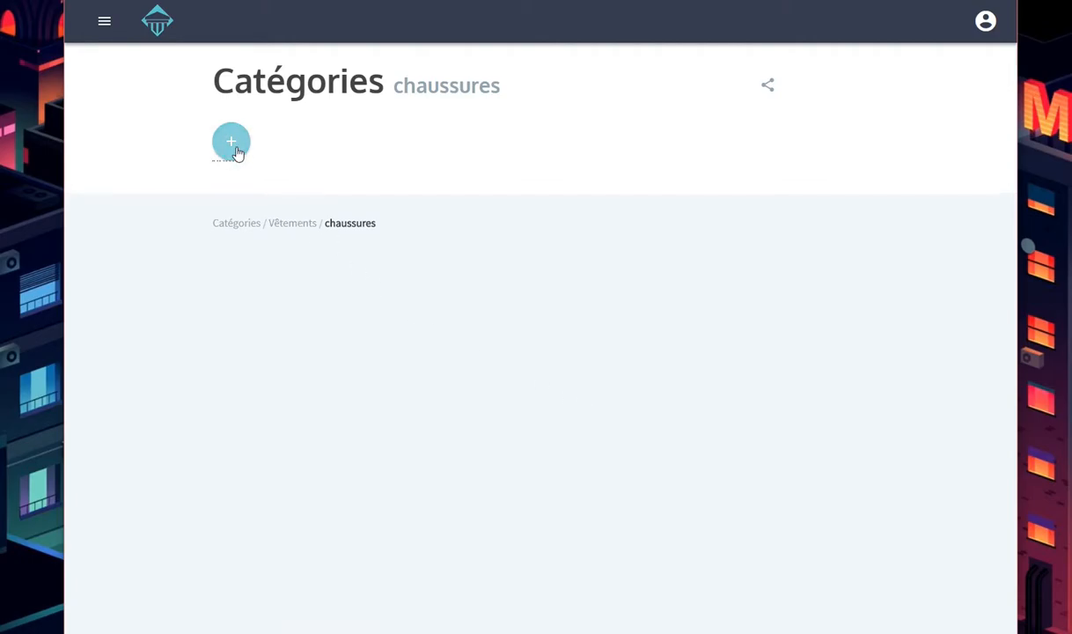
click(253, 207)
text(nu pieds)
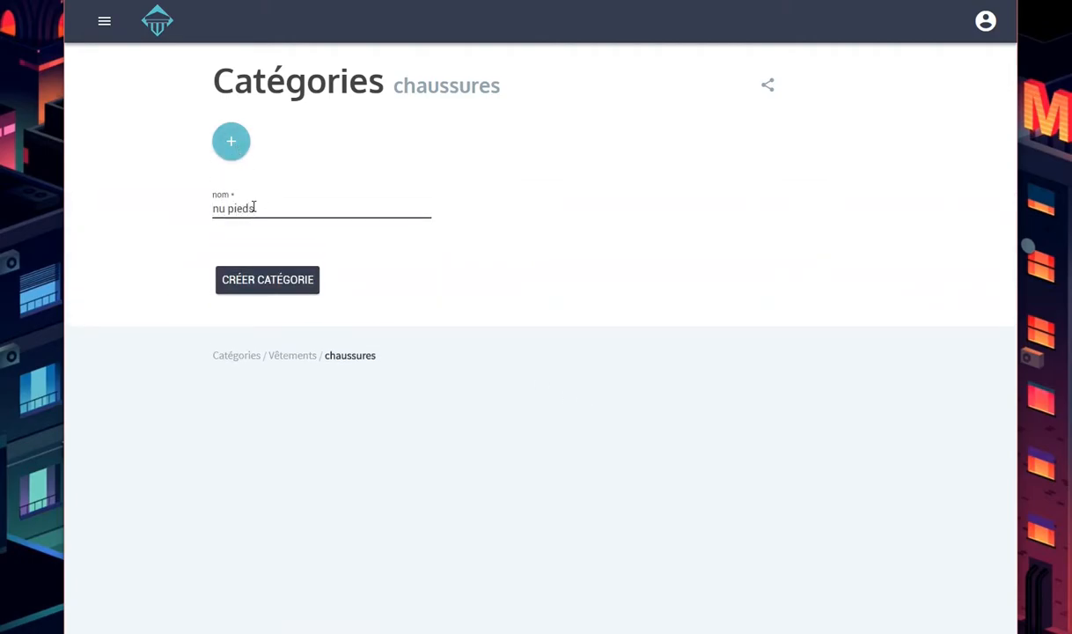
key(Return)
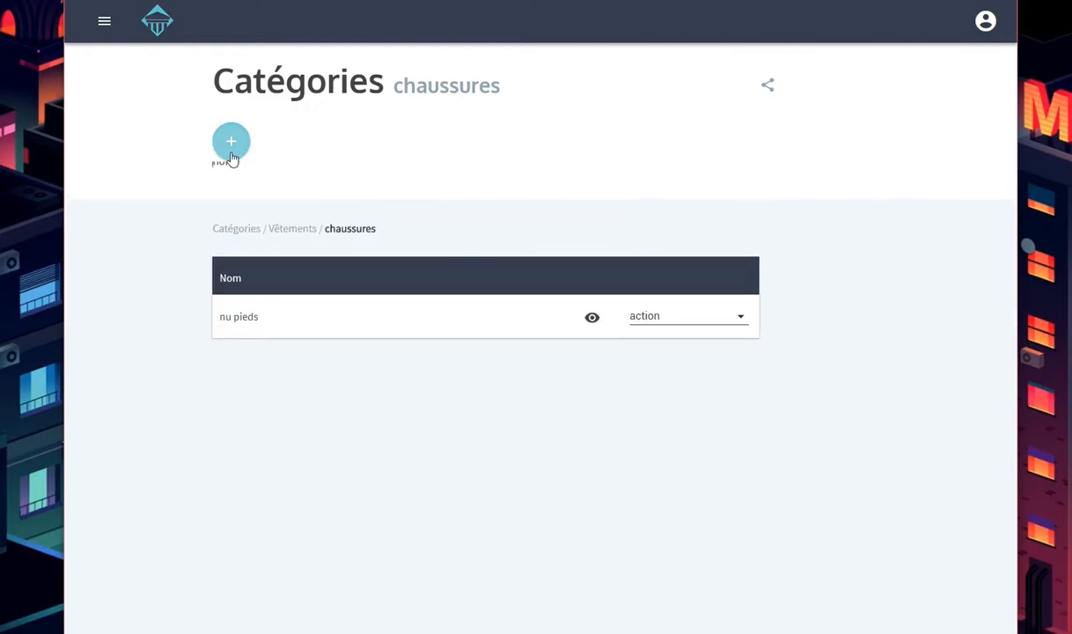
Create a subcategory named "baskets" under chaussures
click(232, 145)
text(na)
key(BackSpace)
key(BackSpace)
text(baskets)
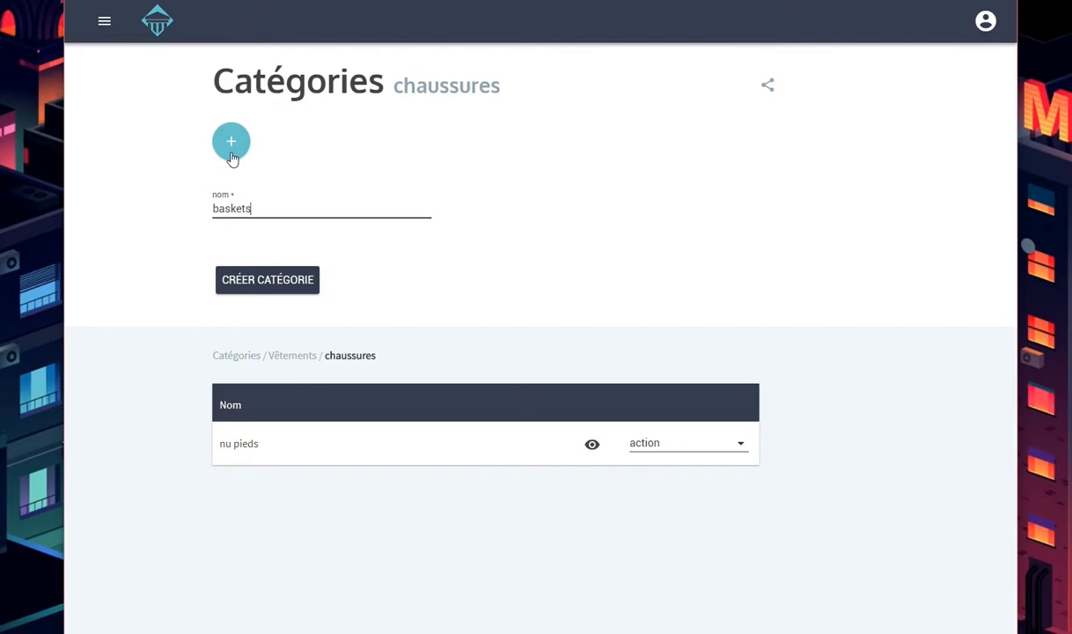
key(Return)
Create a subcategory named "ville" under chaussures
click(232, 157)
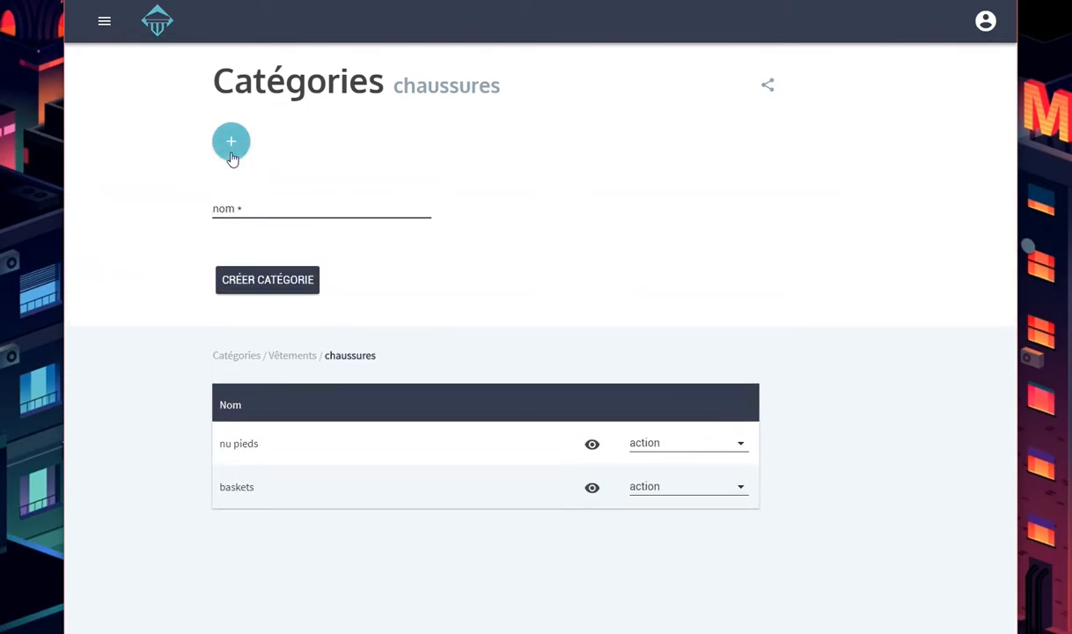
click(247, 207)
text(ville)
key(Return)
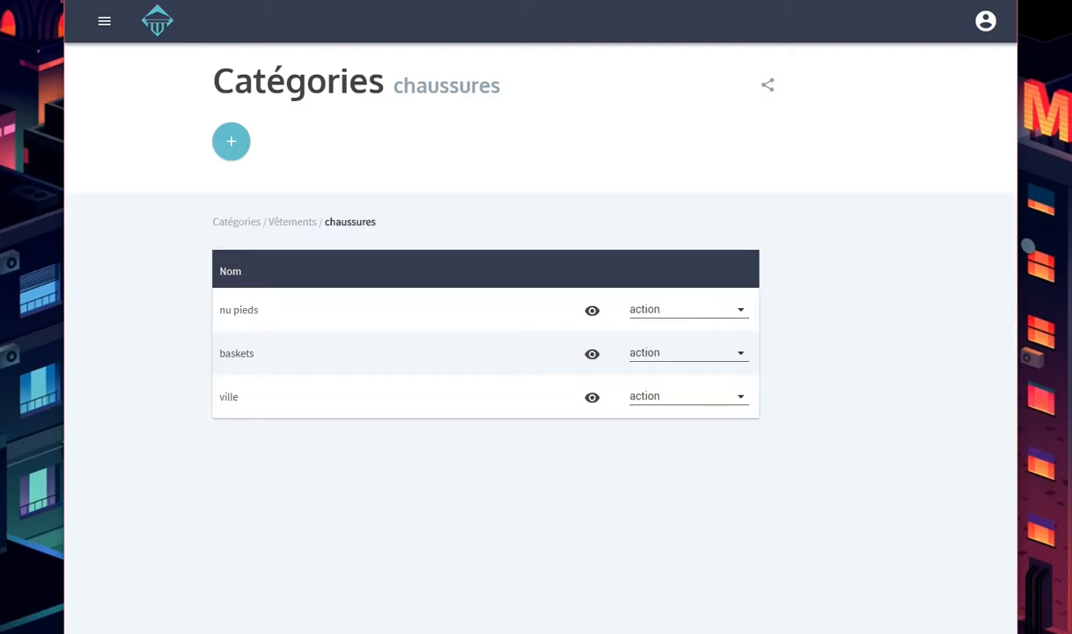
Open the Informatique category from the main category list and create a subcategory named "Téléphonie" in it
click(252, 223)
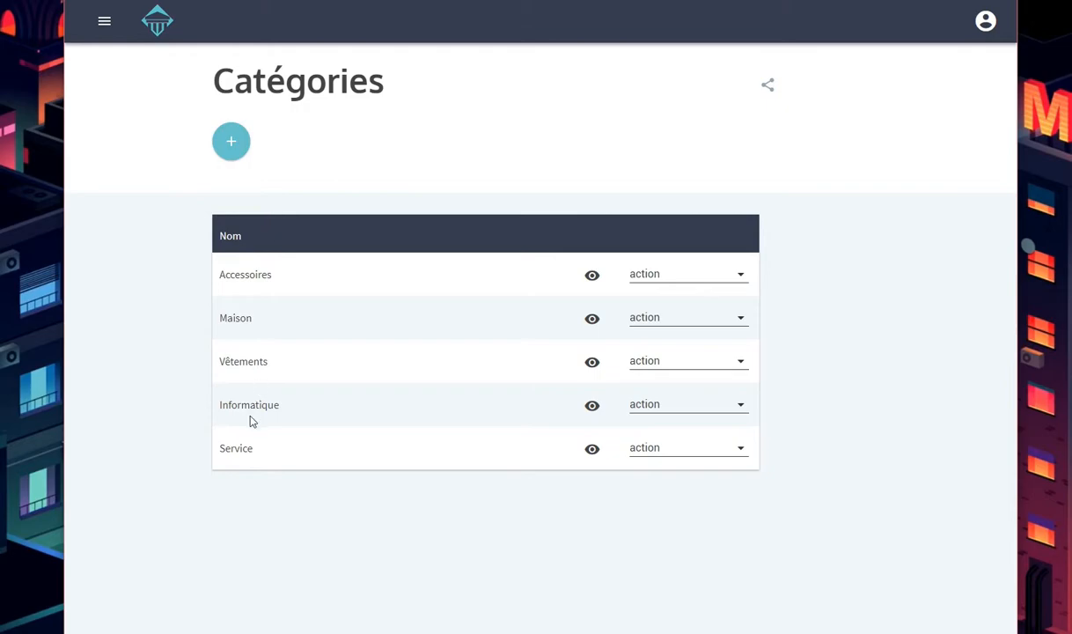
click(592, 406)
click(238, 150)
click(254, 210)
text(Téléphonie)
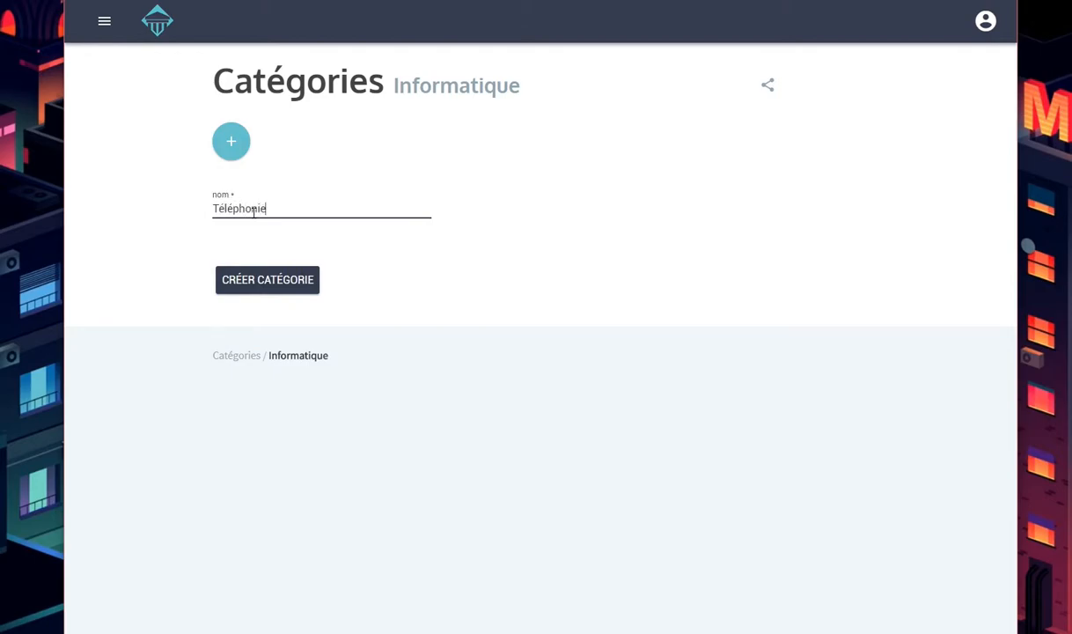
key(Return)
Create a second subcategory named "Accessoires" under the Informatique category
click(234, 149)
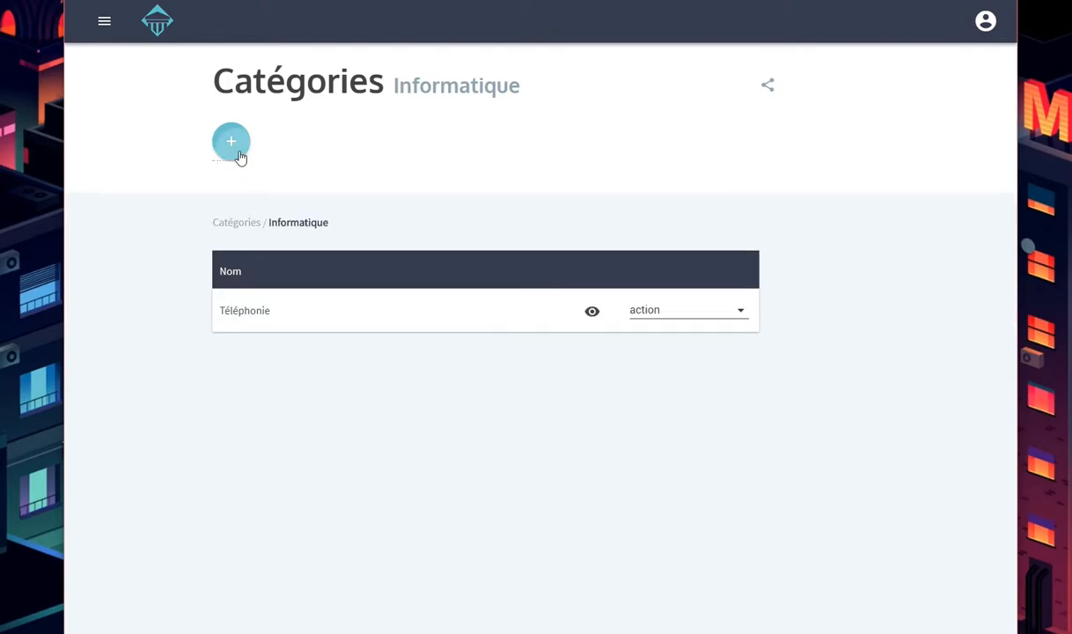
click(264, 195)
text(Accessoires)
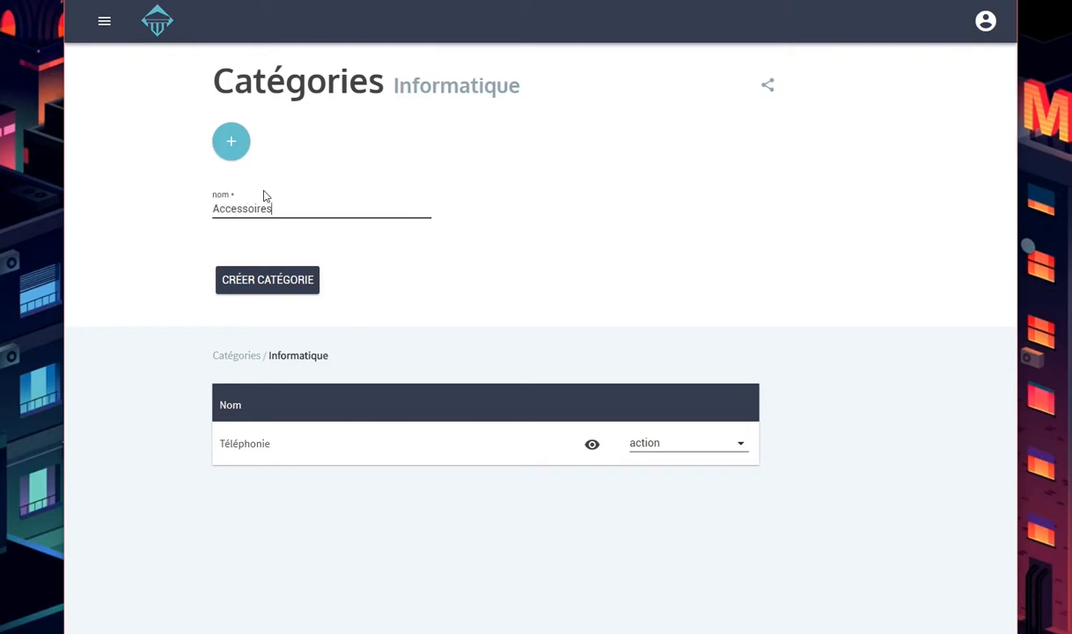
key(Return)
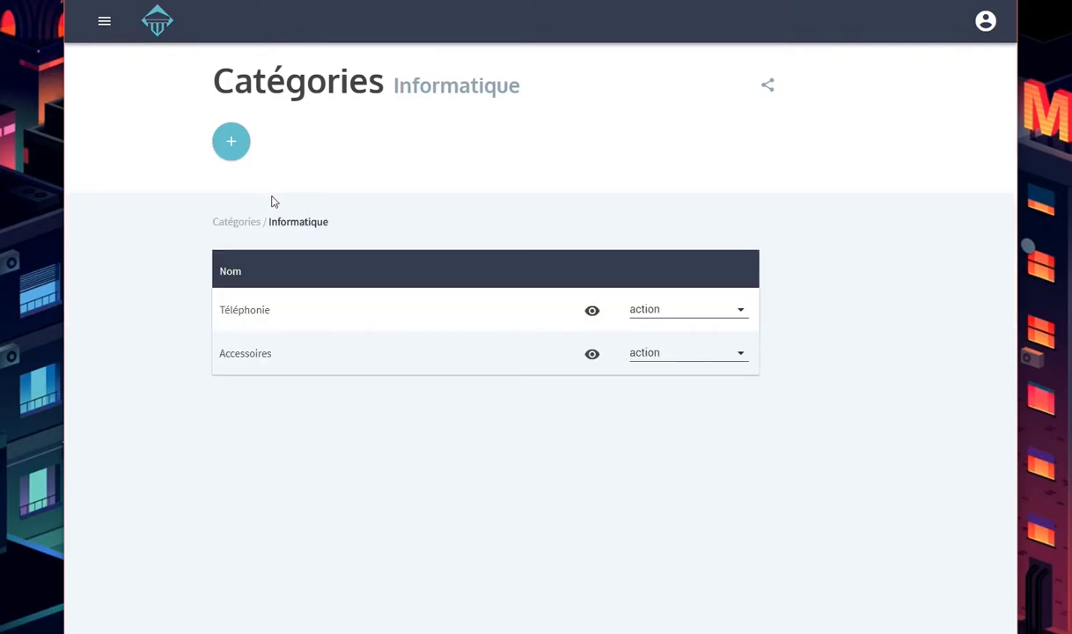
Open the Téléphonie subcategory of Informatique and create a subcategory named "protections" in it
click(593, 314)
click(231, 141)
text(pro)
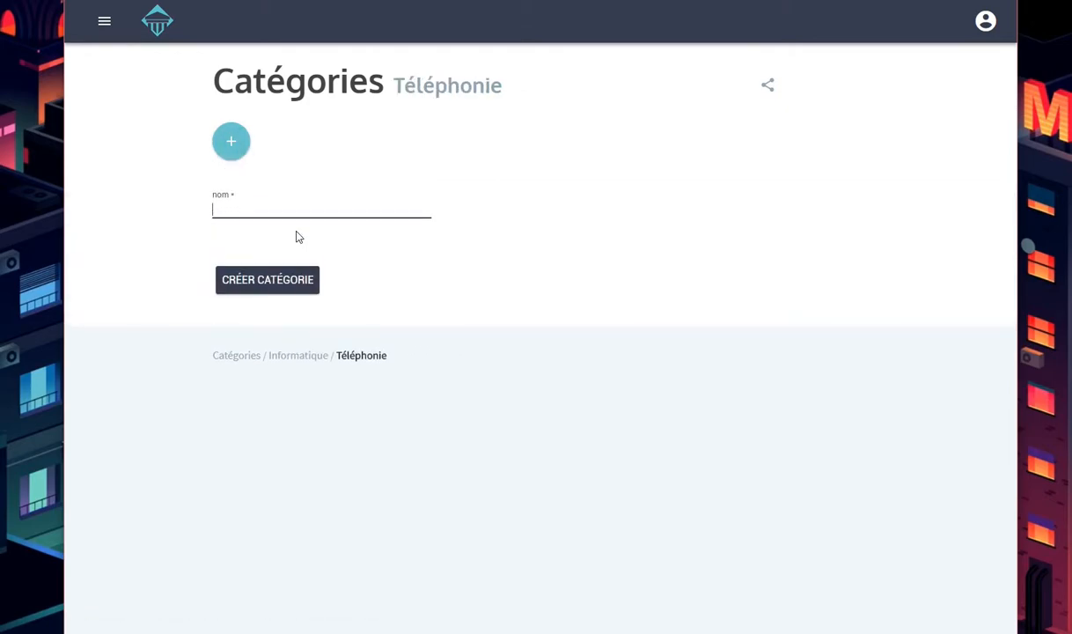
text(tections)
key(Return)
Create two more subcategories named "coques" and "réparation" under Téléphonie
click(231, 140)
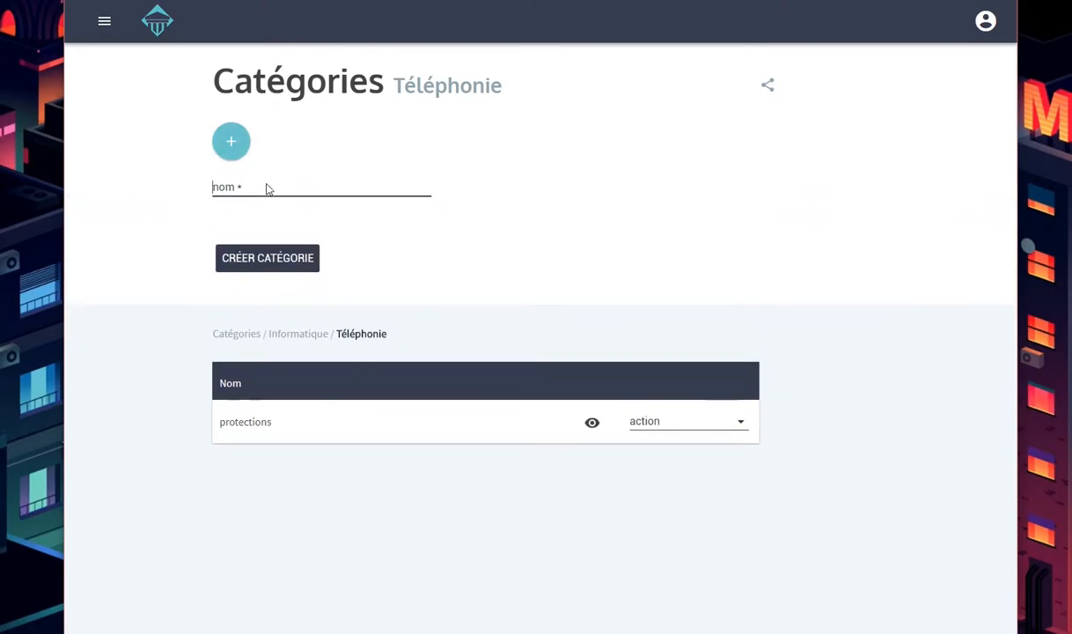
text(coques)
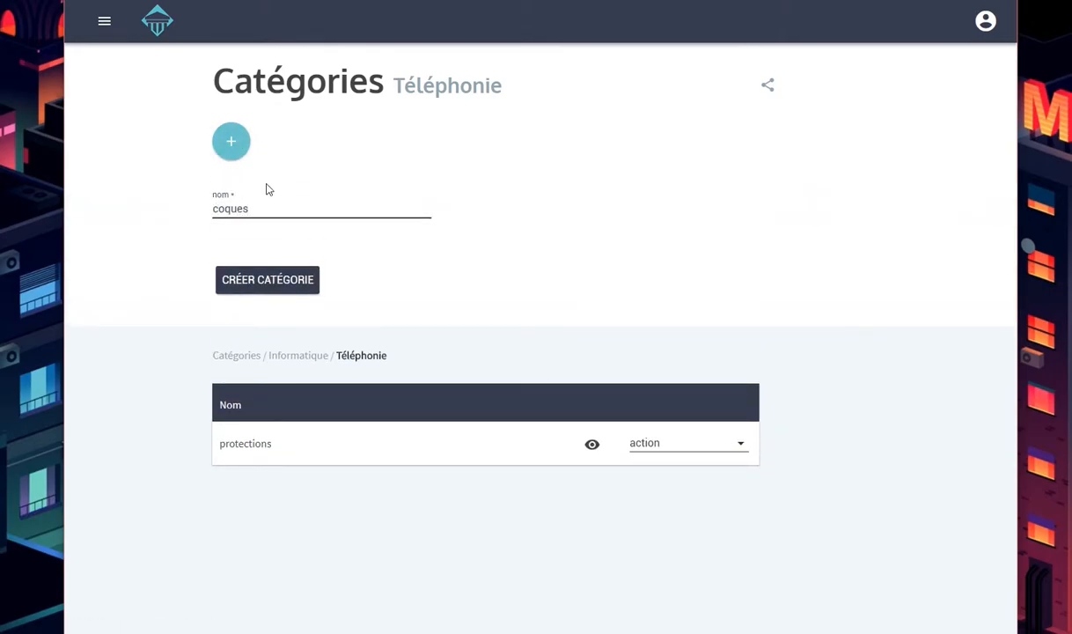
key(Return)
click(235, 148)
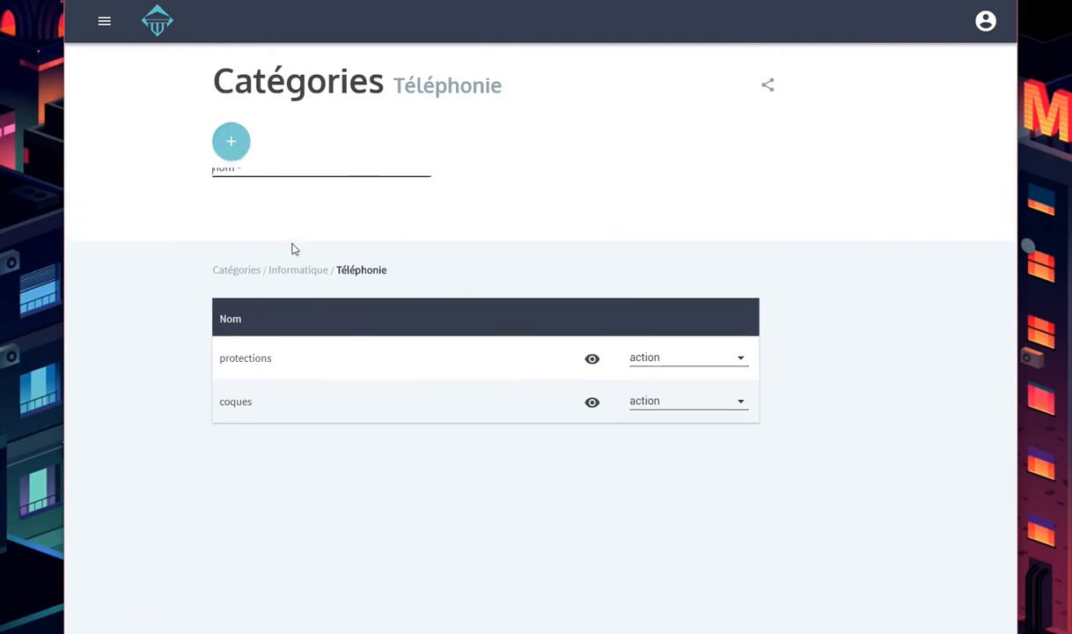
text(réparations)
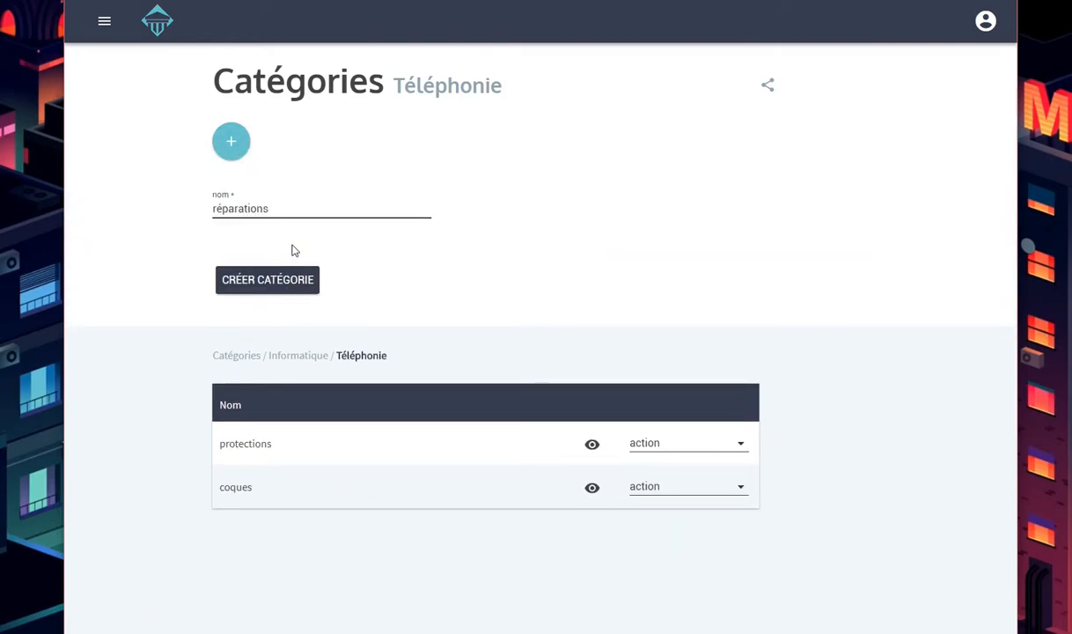
key(BackSpace)
key(Return)
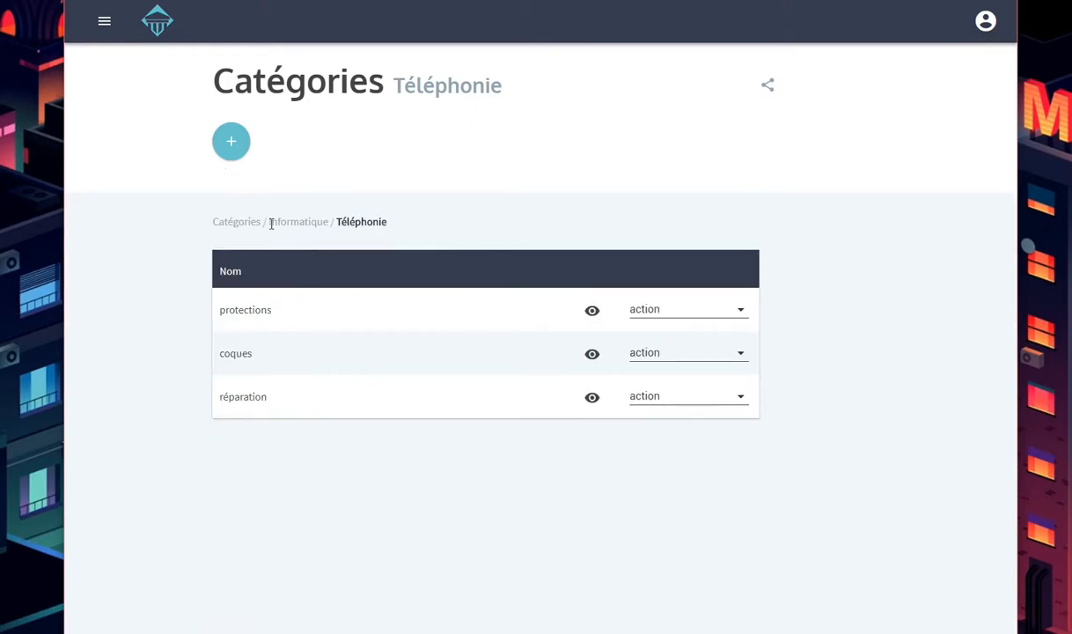
Create subcategories named "clés usb" and "périphériques" in the Accessoires subcategory of Informatique
click(283, 227)
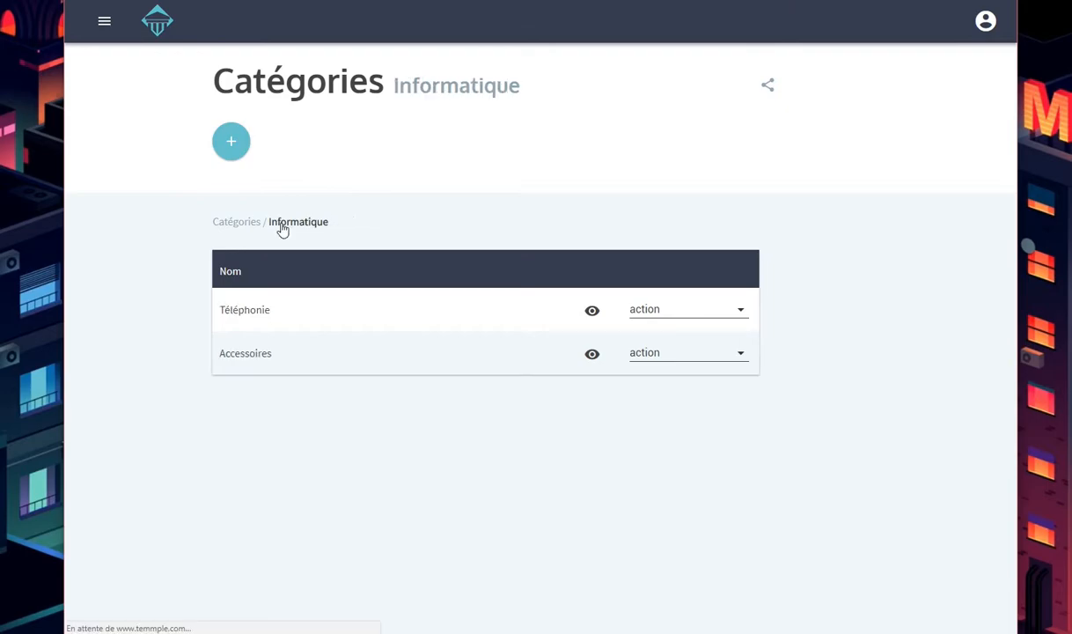
click(539, 363)
click(235, 151)
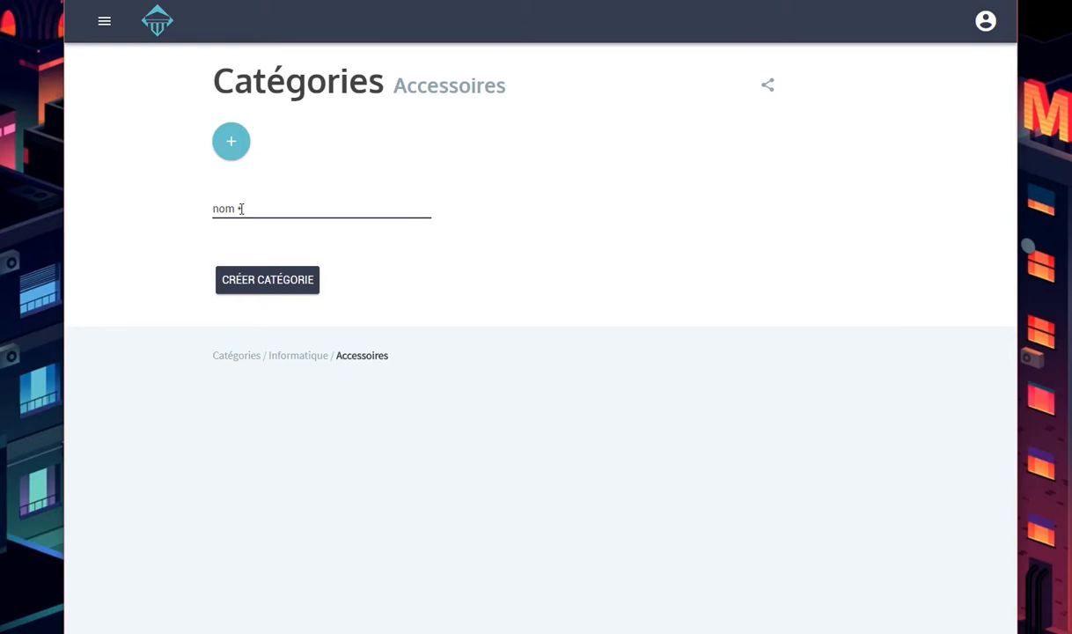
click(240, 209)
text(clés usb)
key(Return)
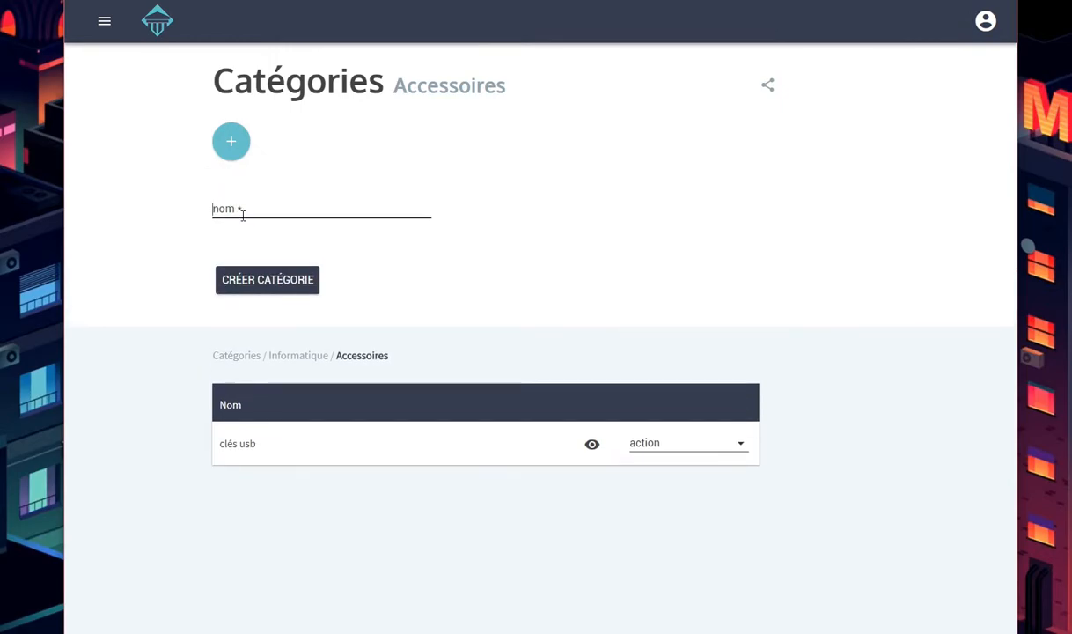
text(périphériques)
key(Return)
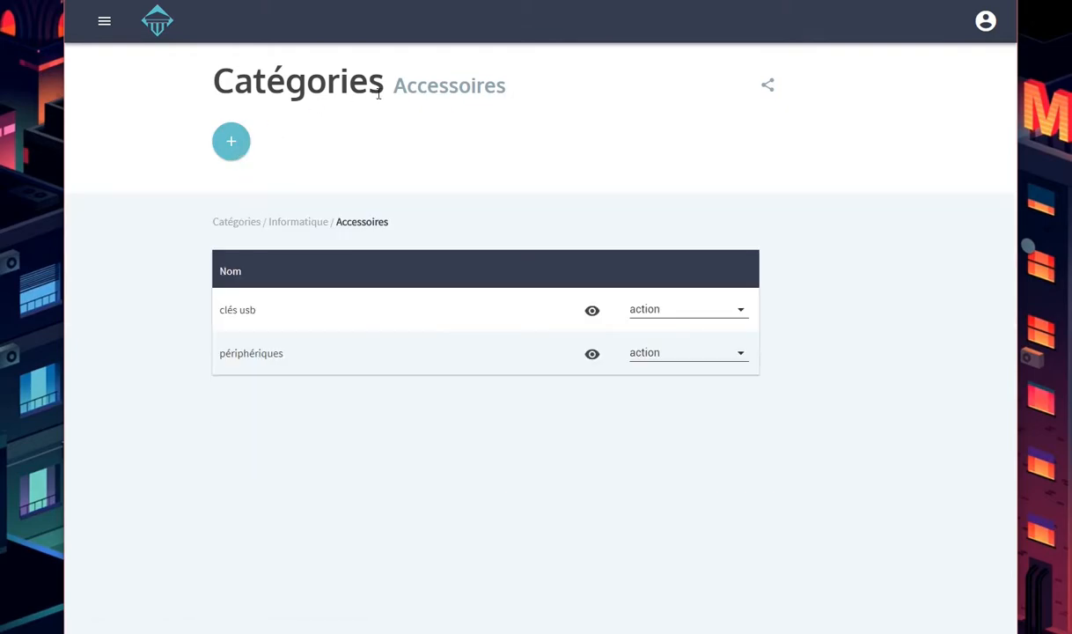
Open the Service category from the main category list and create a subcategory named "intervention" in it
click(238, 222)
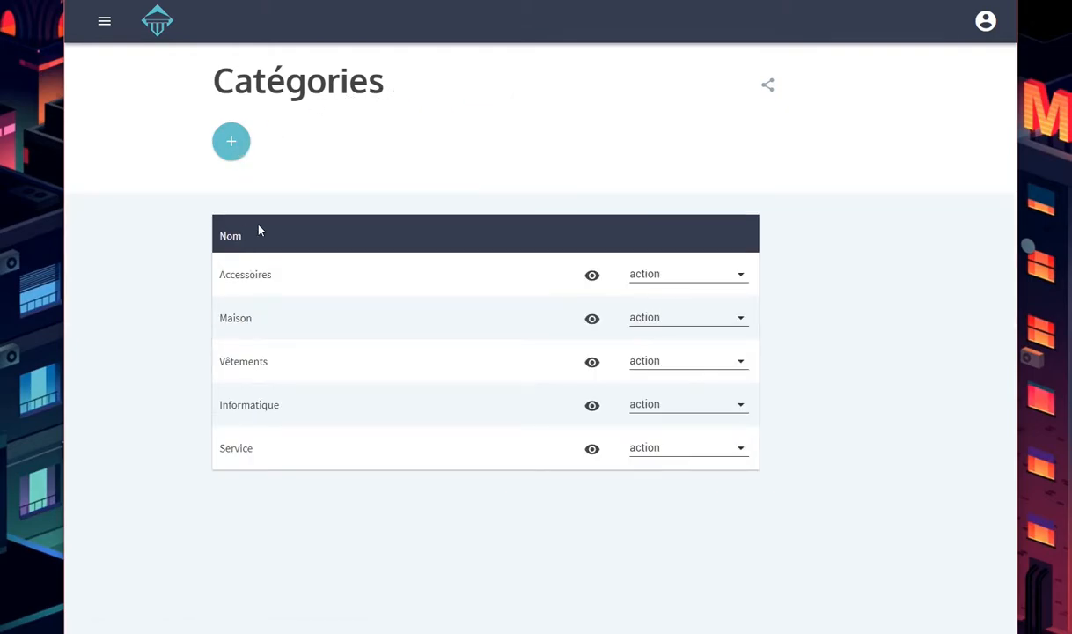
click(590, 449)
click(231, 148)
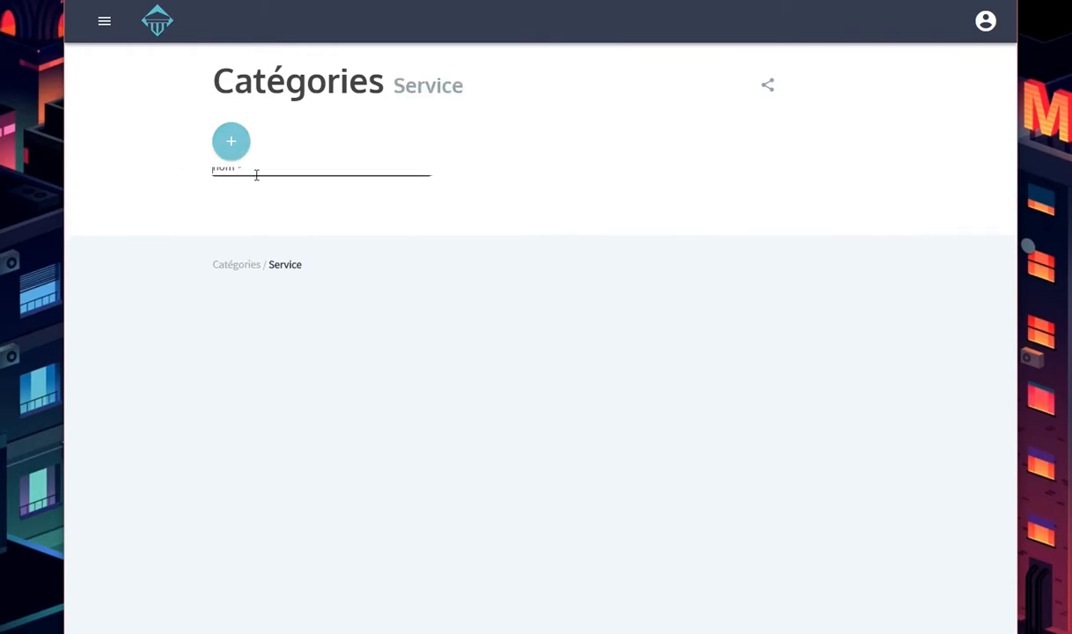
text(intervention)
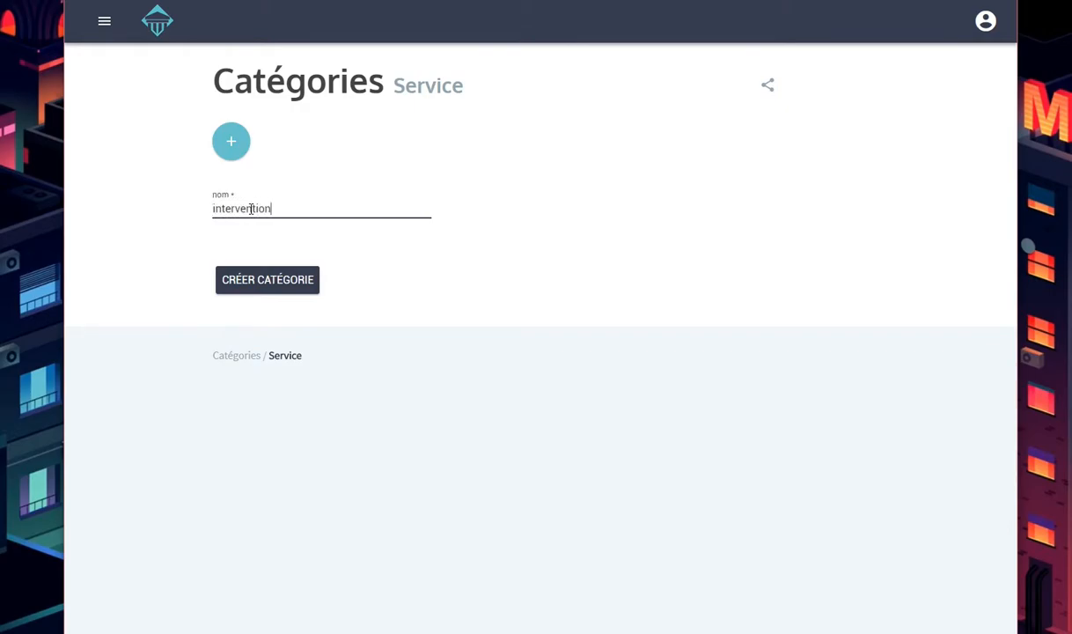
key(Return)
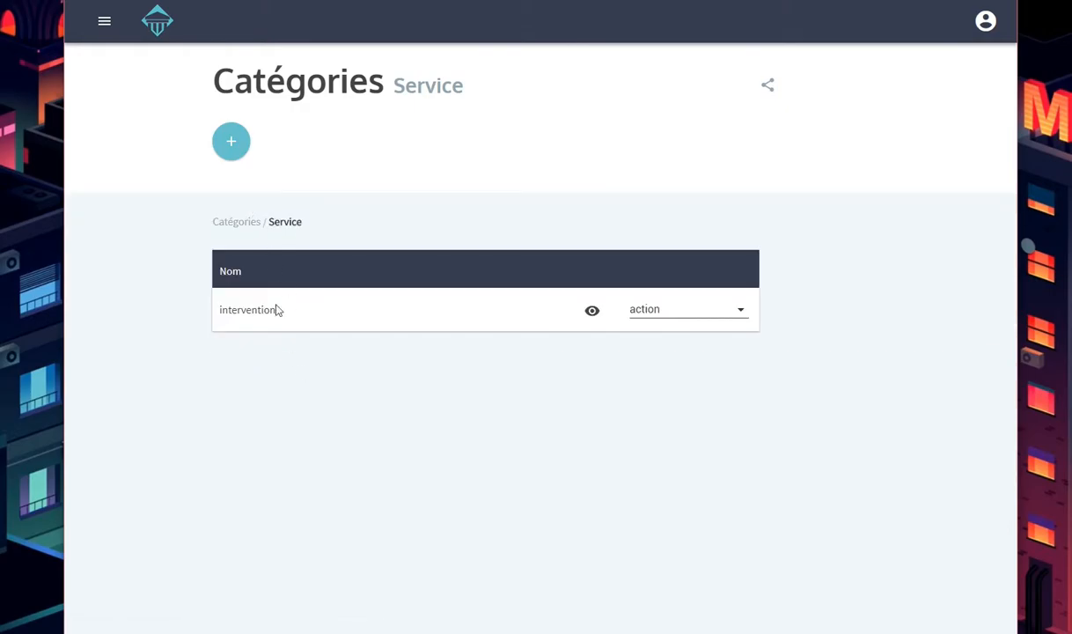
Create a second subcategory named "SAV" under the Service category
click(232, 156)
text(sab)
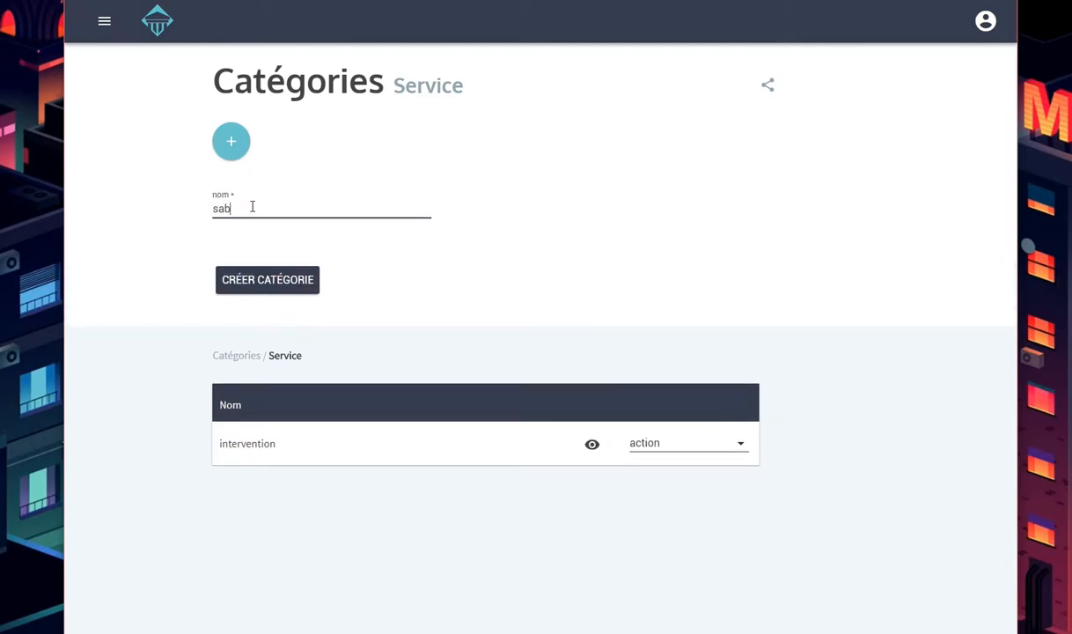
key(BackSpace)
key(BackSpace)
key(BackSpace)
text(SAVB)
key(BackSpace)
click(251, 279)
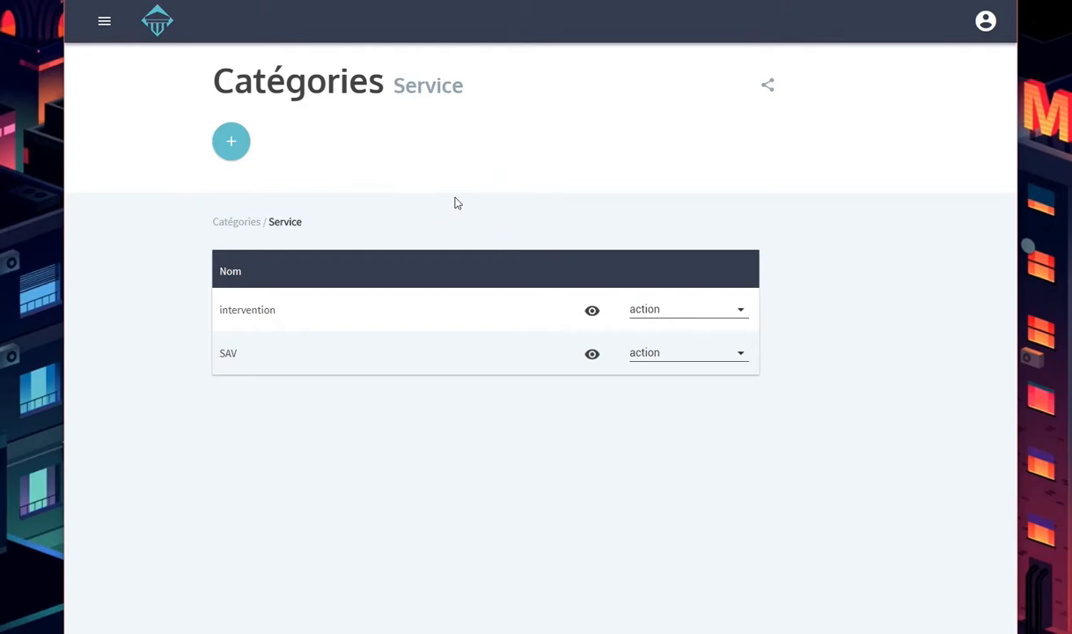
Review the full category tree and open the baskets subcategory of chaussures from it
click(767, 86)
scroll(521, 193, down, 1)
scroll(521, 194, down, 5)
scroll(310, 169, up, 3)
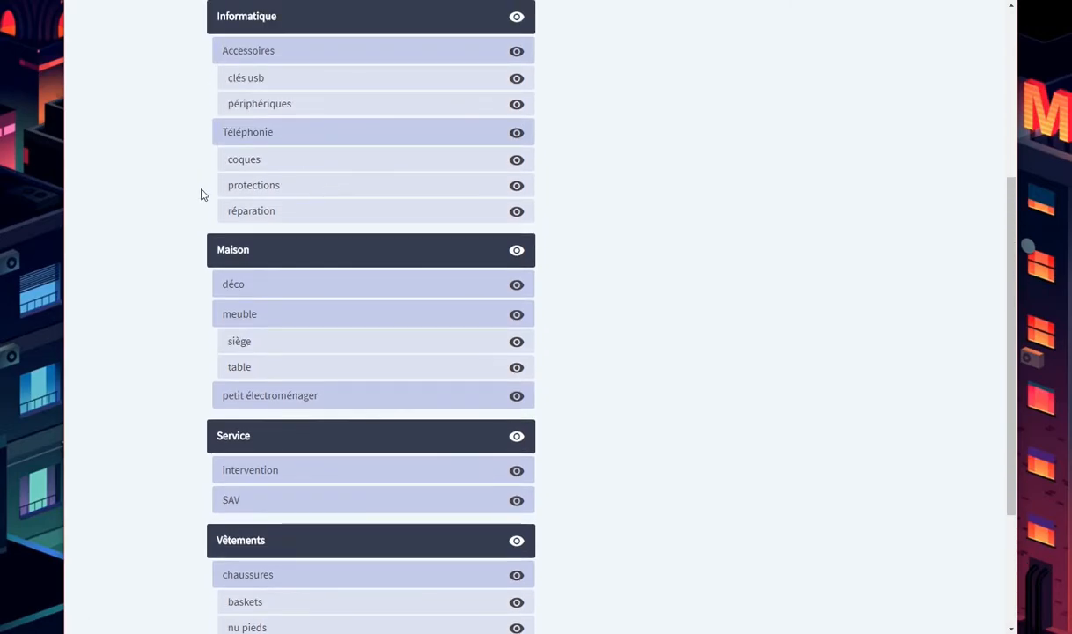
scroll(201, 192, down, 2)
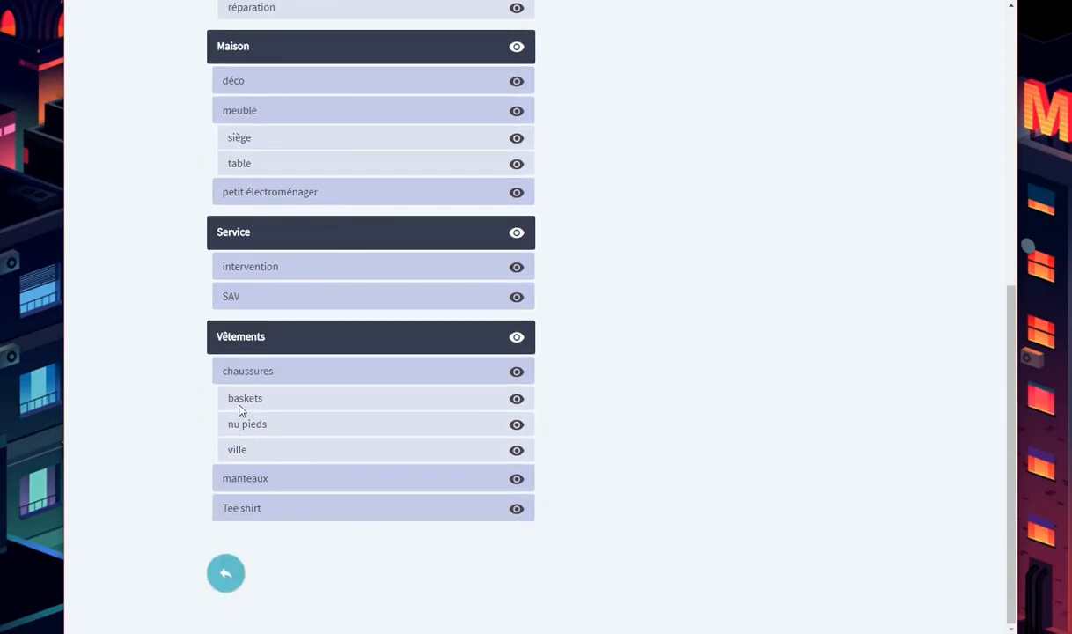
click(515, 400)
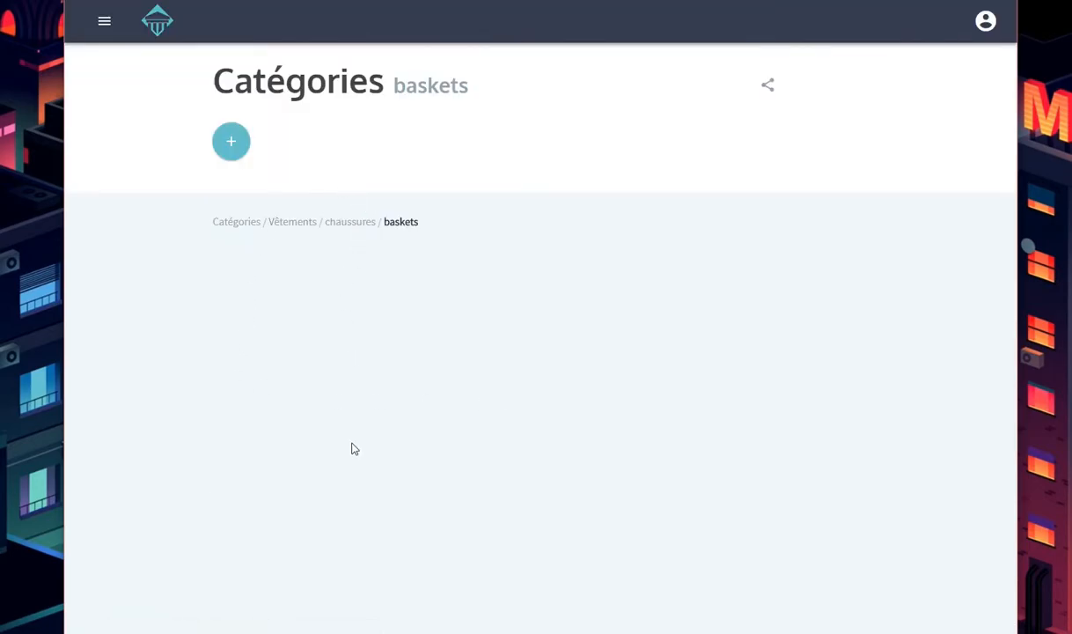
Go from the home page to the Collections page and create a collection named "AH2018"
click(158, 22)
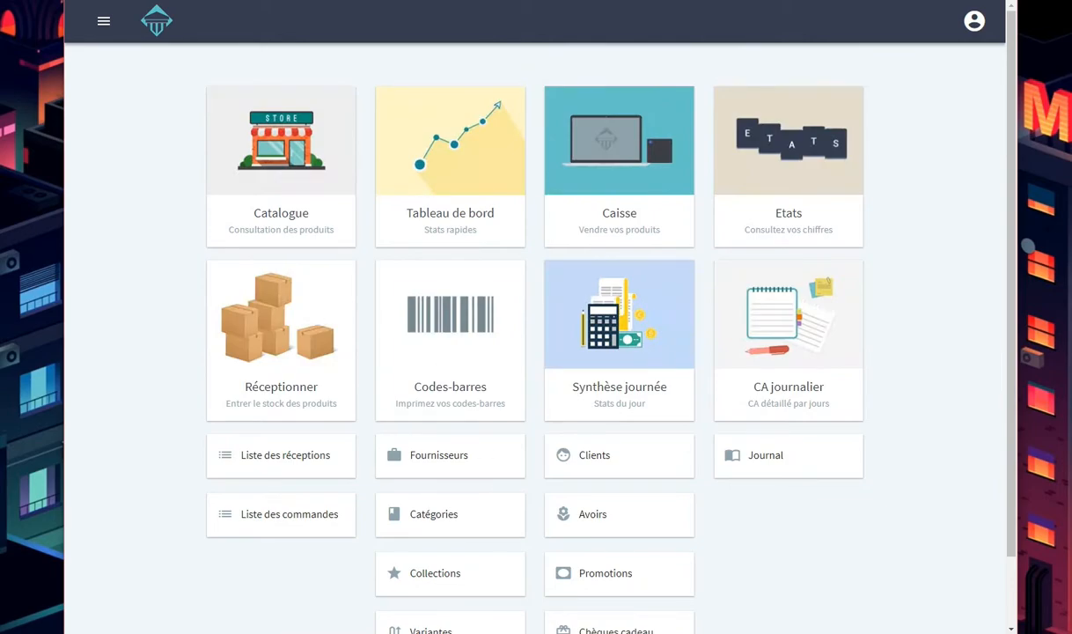
scroll(440, 599, down, 2)
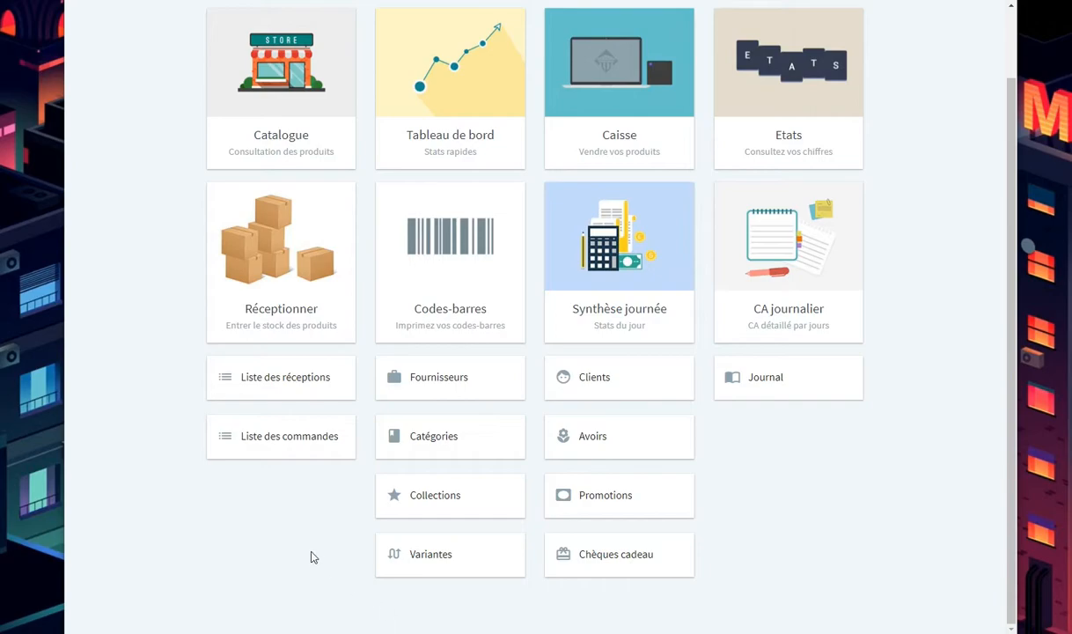
click(462, 506)
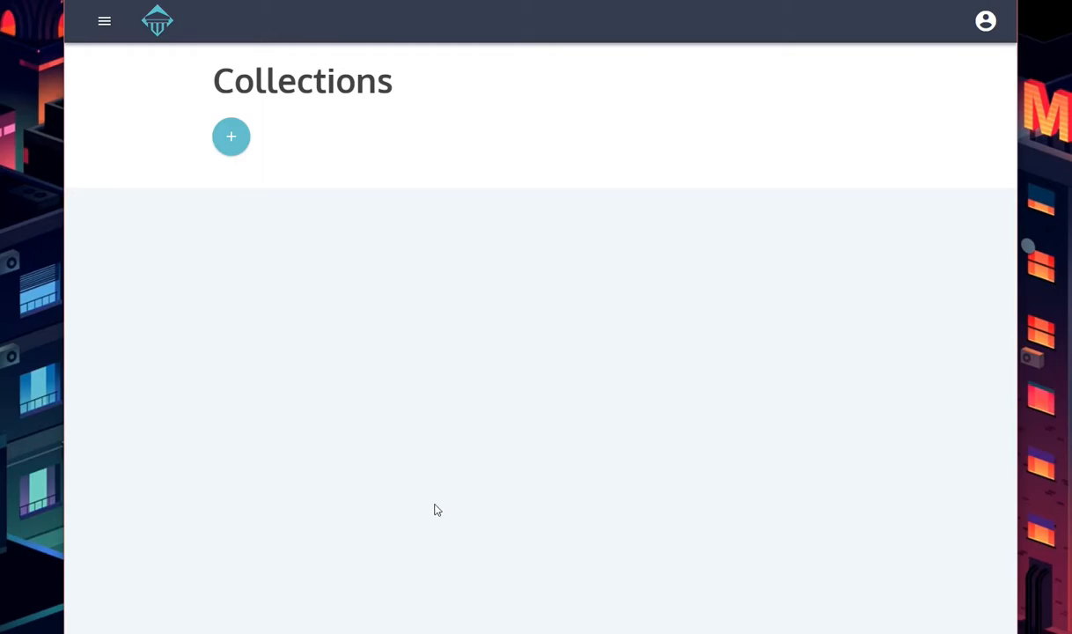
click(232, 141)
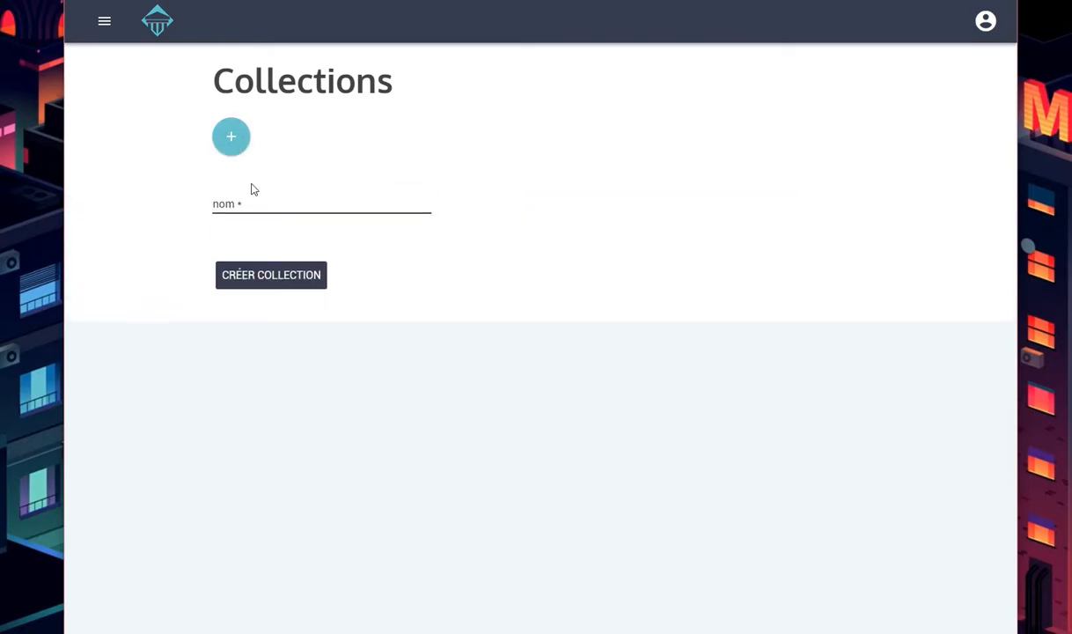
text(AH2018)
click(271, 275)
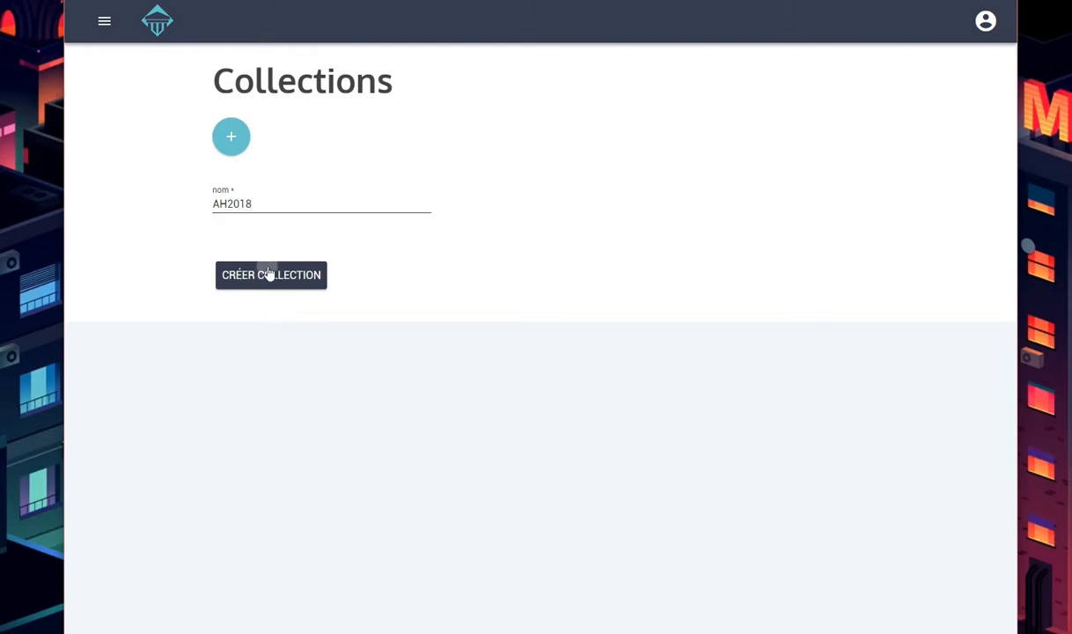
Create another collection named "2019"
click(226, 141)
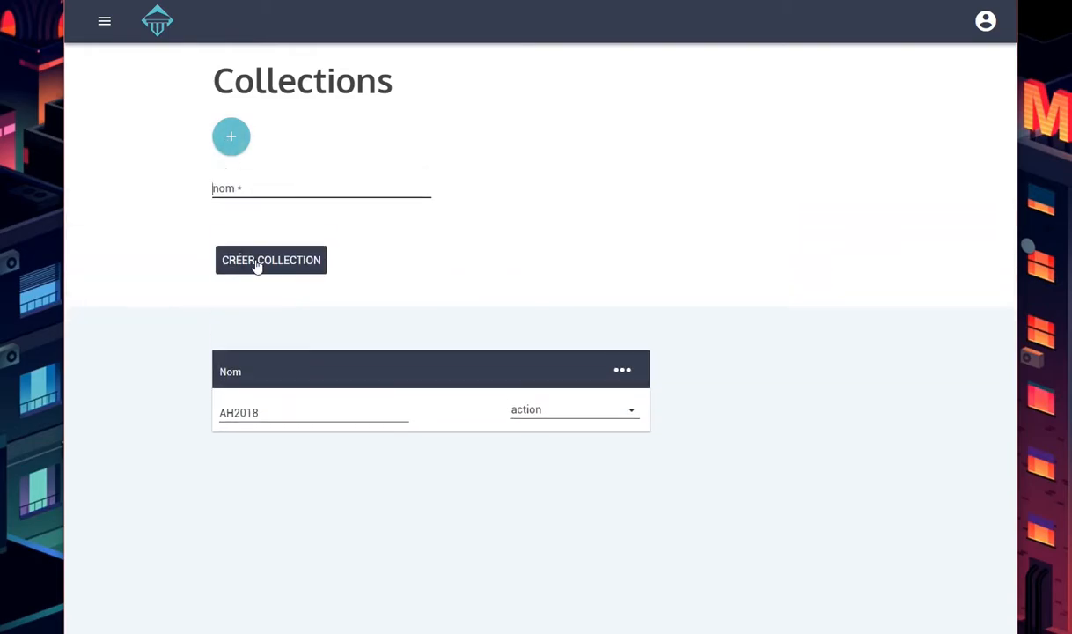
click(240, 205)
text(2019)
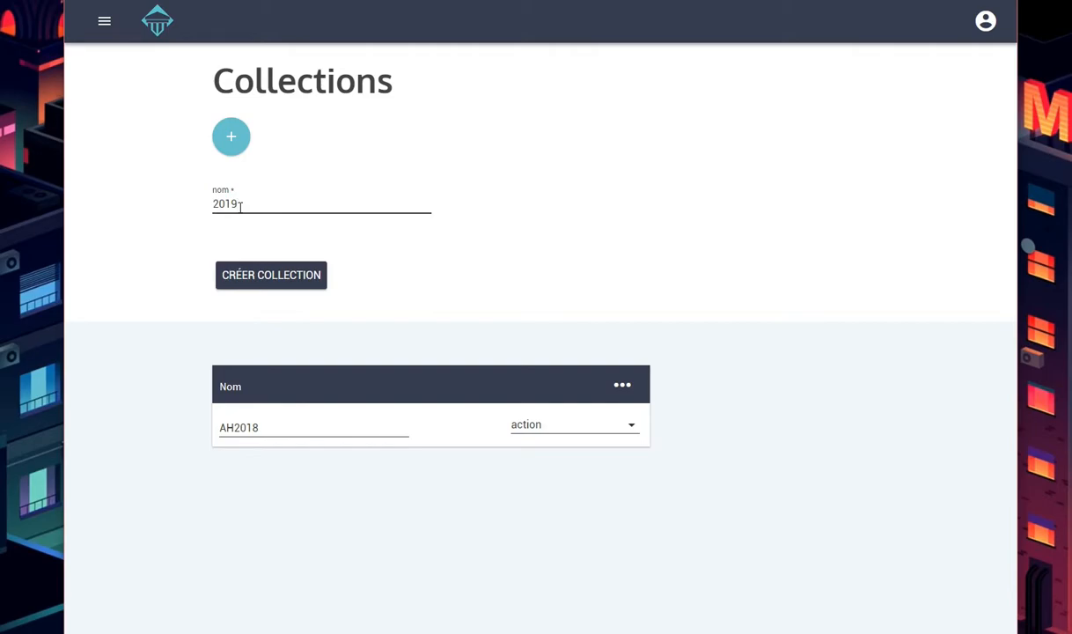
key(Return)
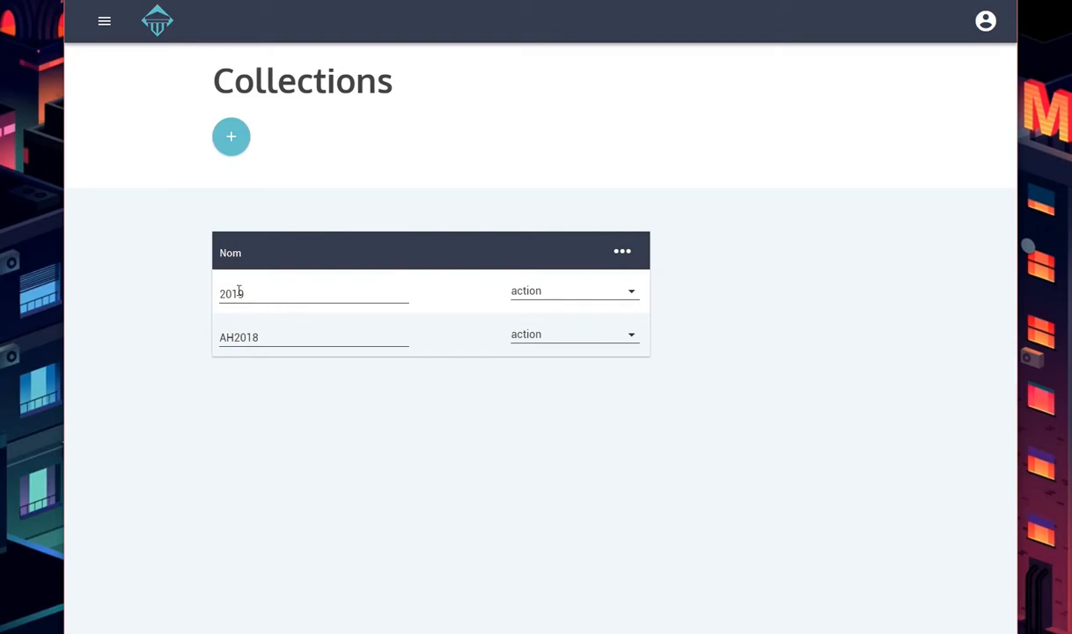
Create a third collection named "Permanante"
click(234, 142)
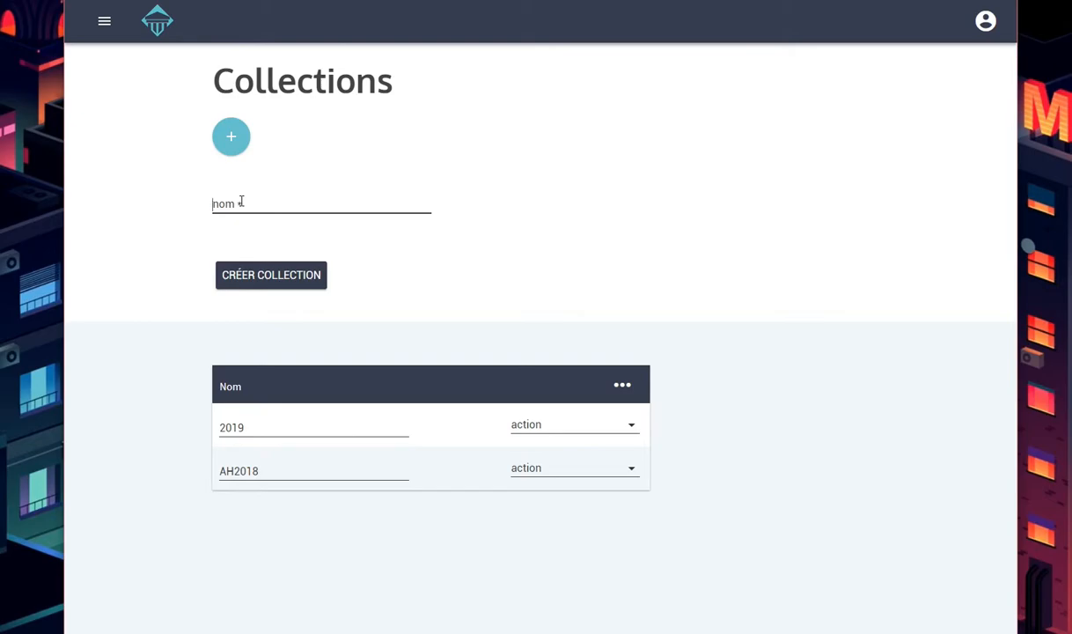
click(241, 202)
text(Permanante)
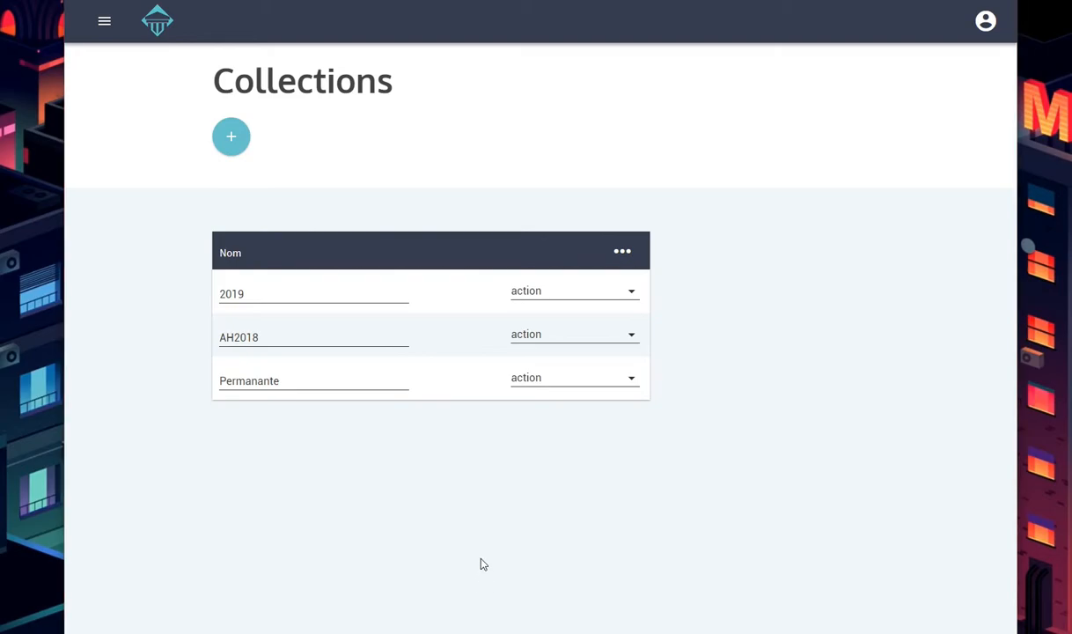
Rename the "Permanante" collection as "Permanent"
click(281, 380)
click(269, 381)
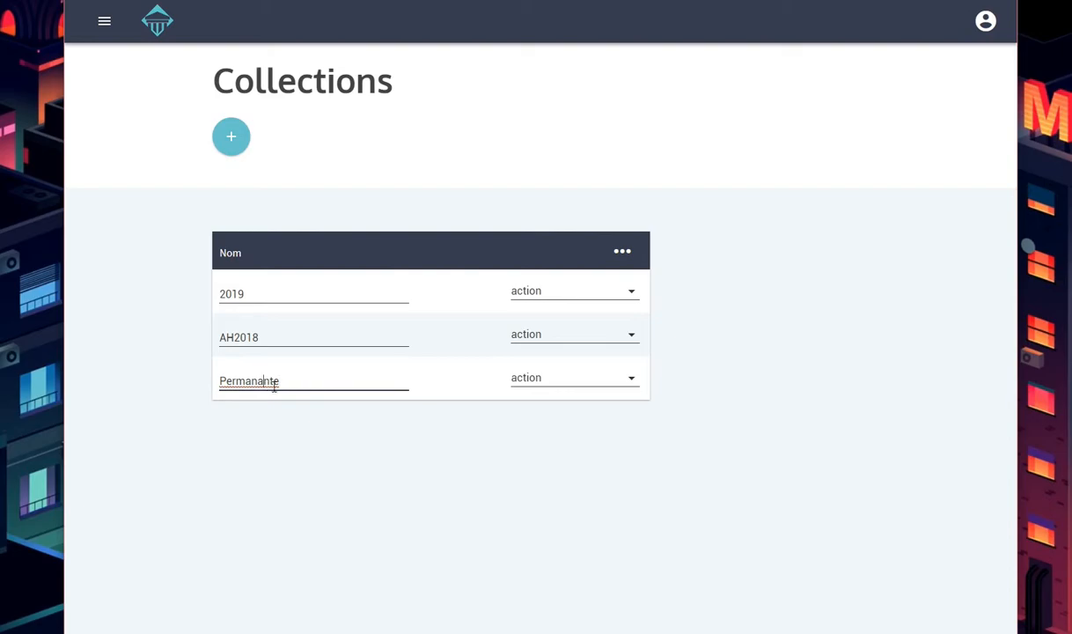
key(BackSpace)
text(e)
click(535, 632)
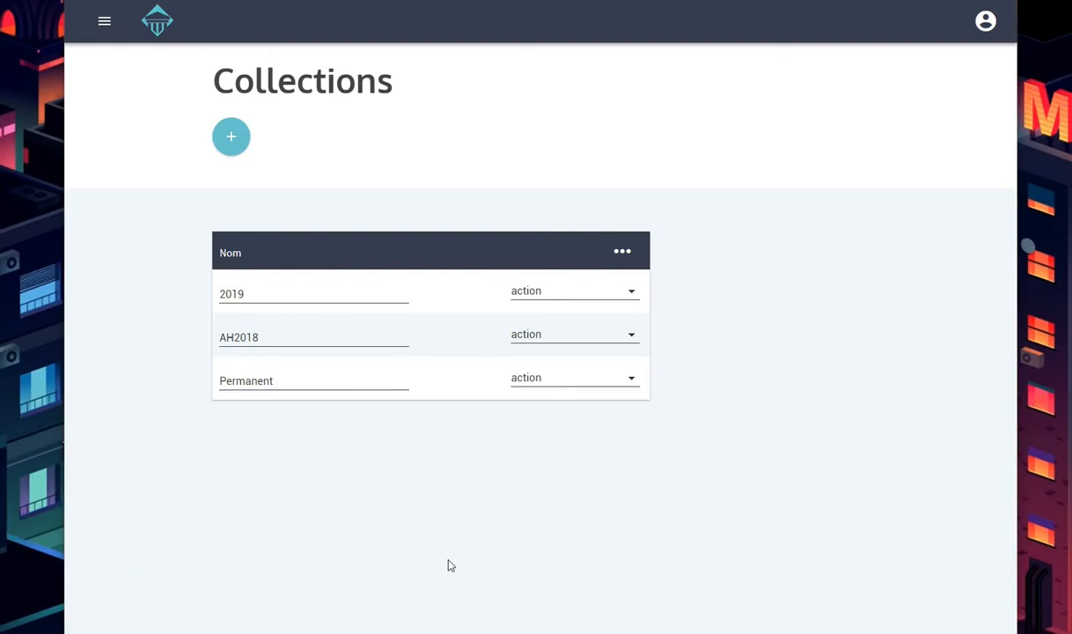
Check which actions are available for the Permanent collection
click(551, 379)
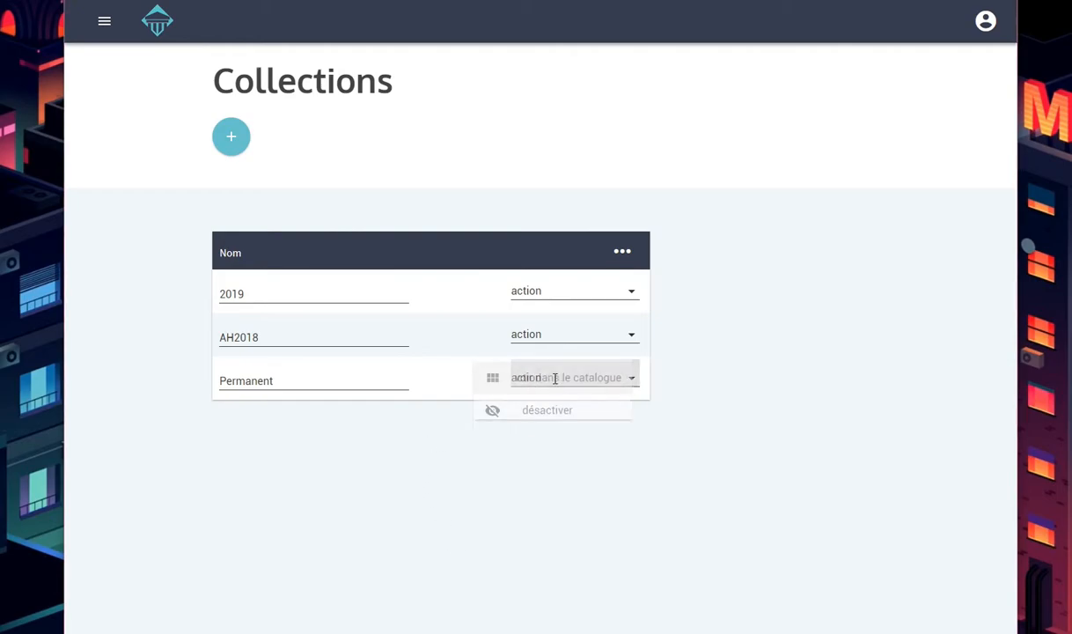
click(520, 422)
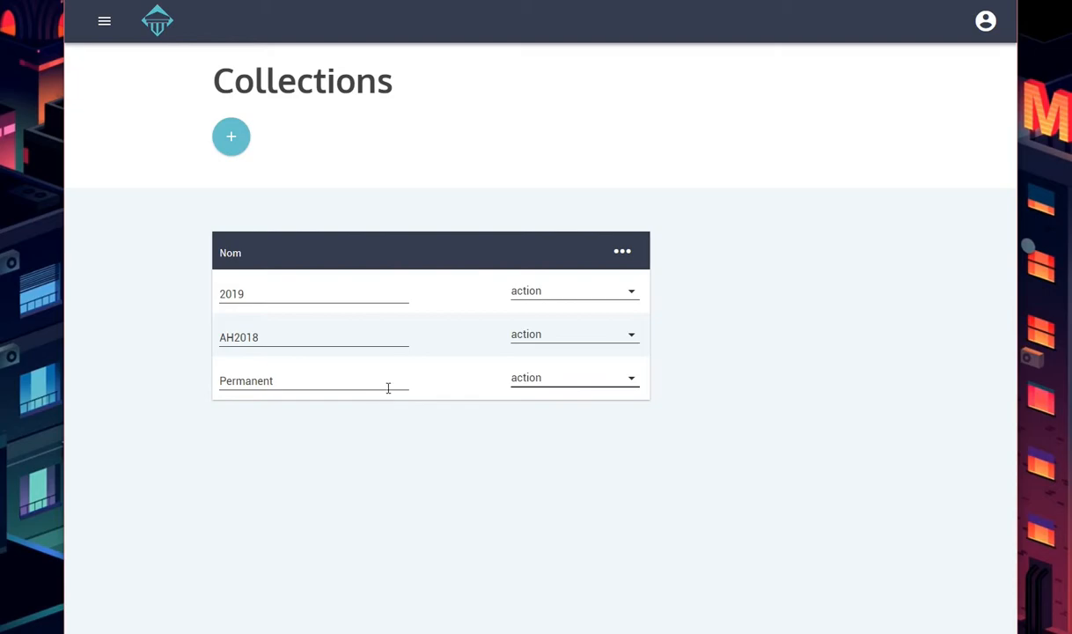
click(542, 374)
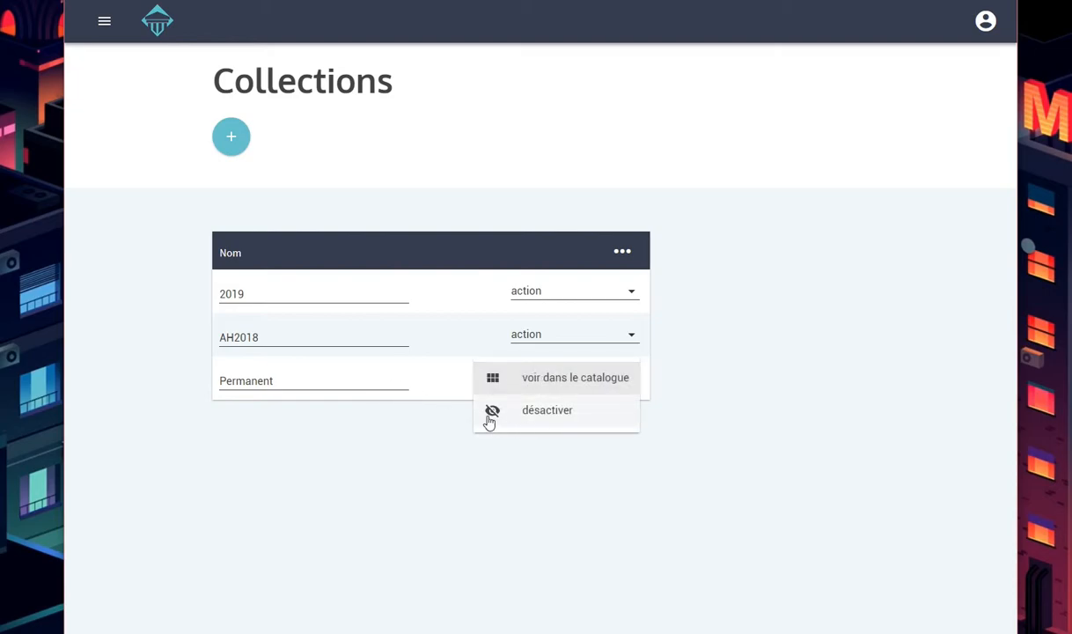
click(384, 436)
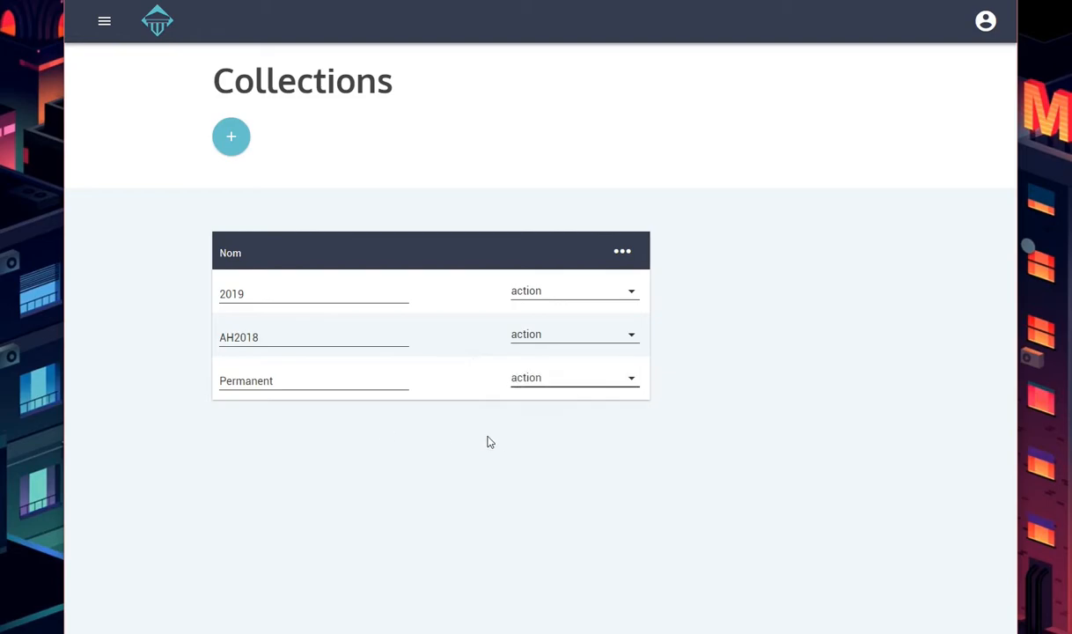
click(464, 633)
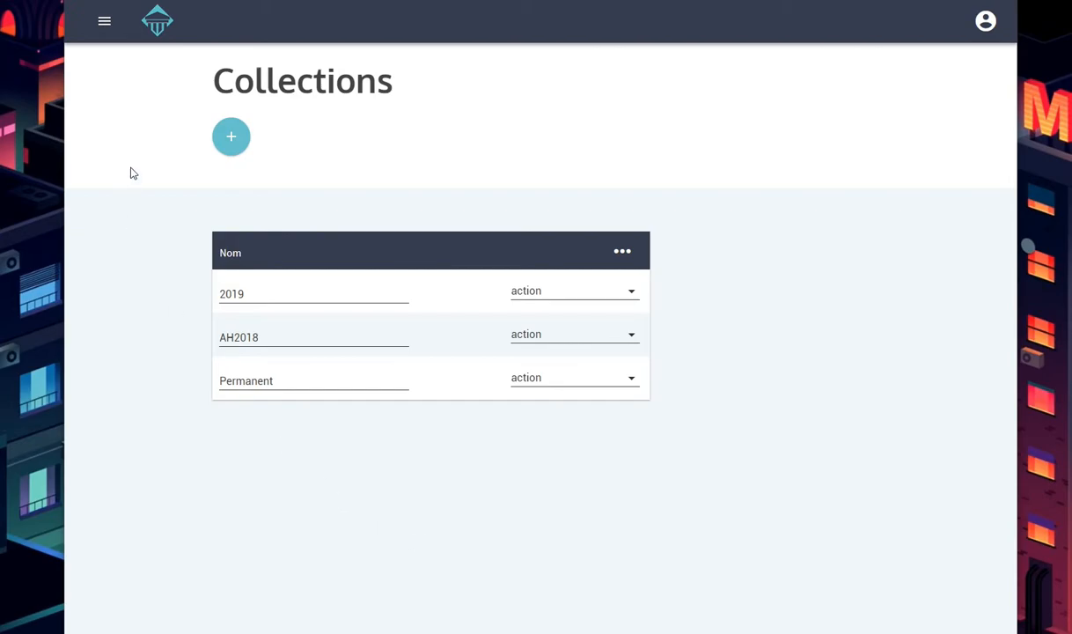
Return to the home page and open the Variantes page for managing variant groups
click(155, 29)
scroll(397, 534, down, 2)
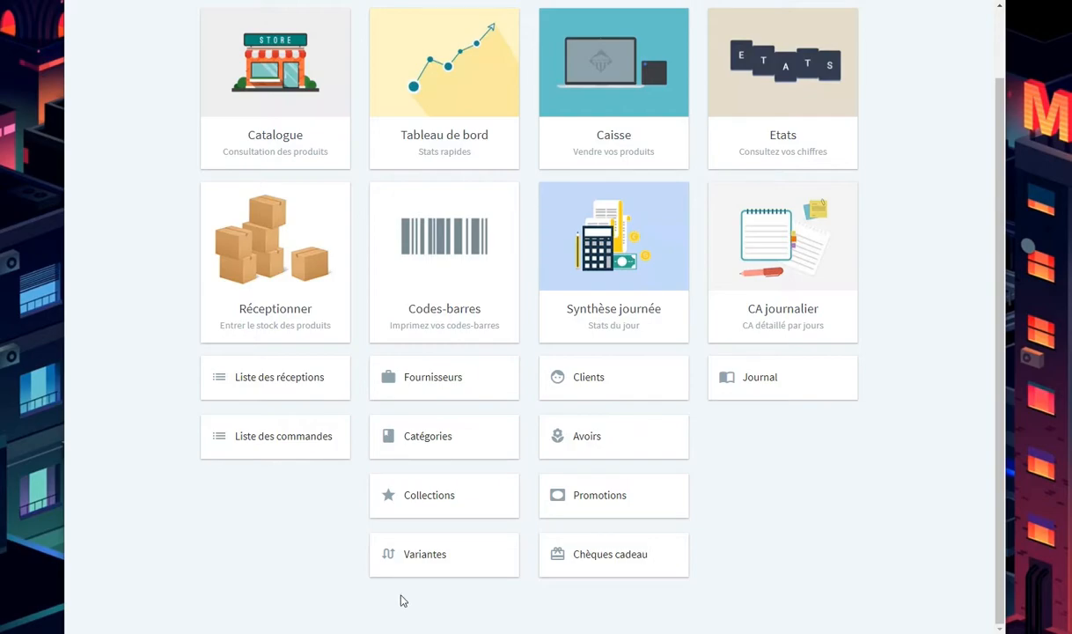
click(447, 563)
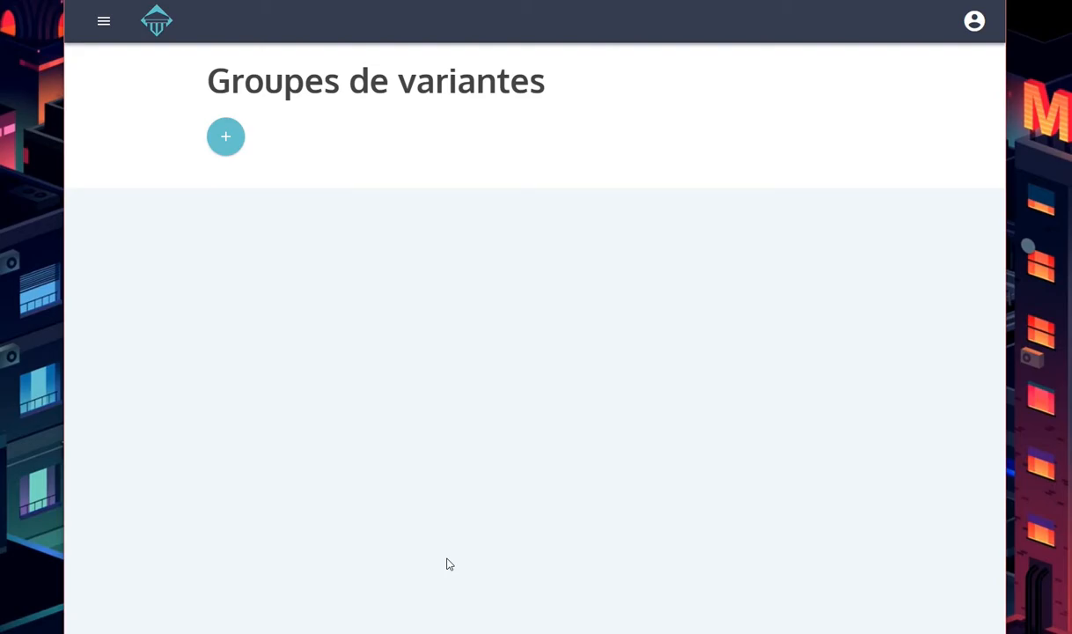
Create a variant group named "Ceinture"
click(224, 138)
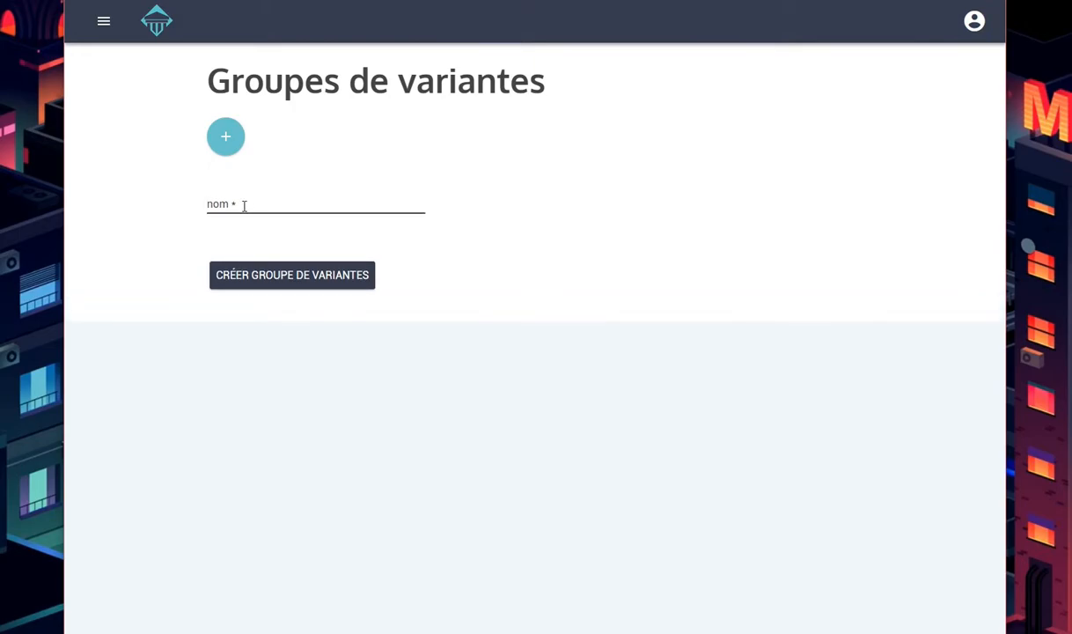
text(Ce)
text(inut)
key(BackSpace)
key(BackSpace)
text(nut)
key(BackSpace)
key(BackSpace)
text(ture)
click(280, 275)
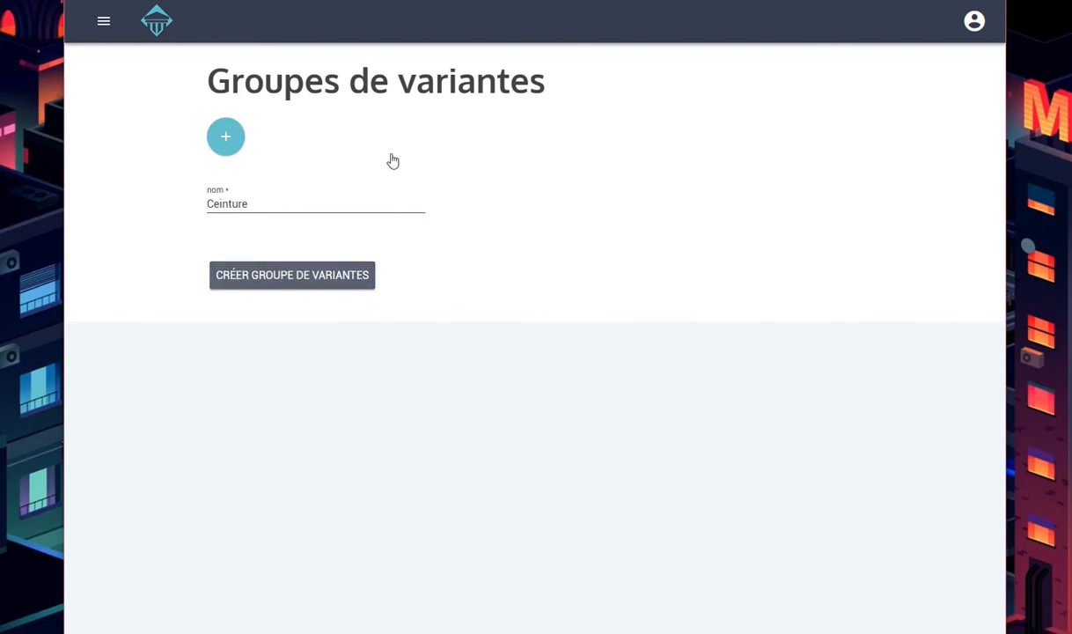
Create a second variant group named "Vêtements US"
click(223, 141)
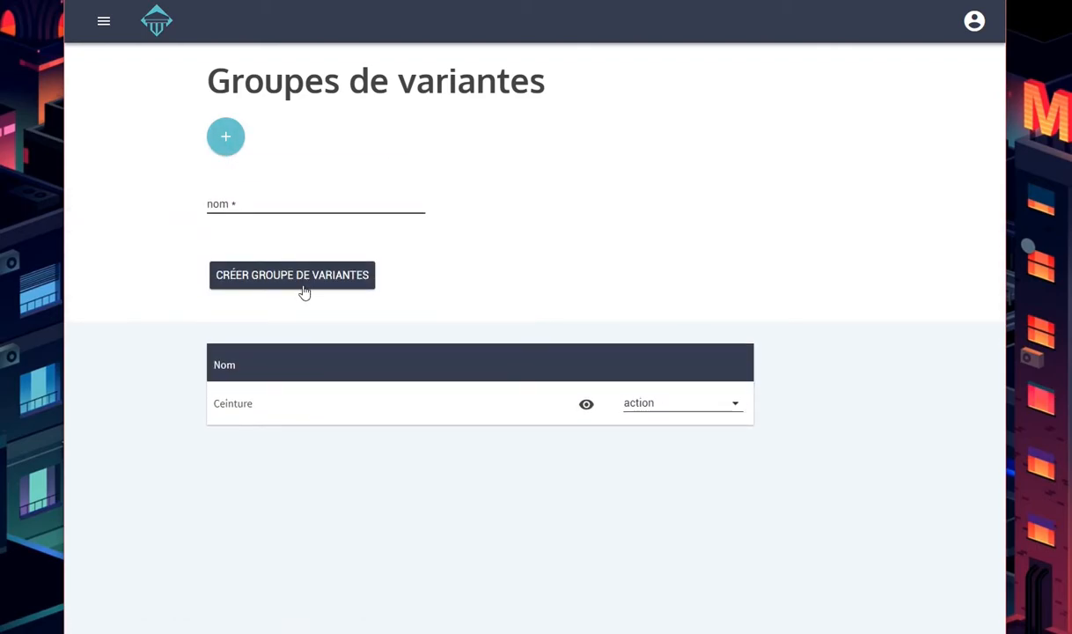
click(253, 205)
text(V$ette)
key(BackSpace)
key(BackSpace)
key(BackSpace)
key(BackSpace)
key(BackSpace)
text(ête)
key(BackSpace)
text(emeent)
key(BackSpace)
key(BackSpace)
key(BackSpace)
key(BackSpace)
text(nts US)
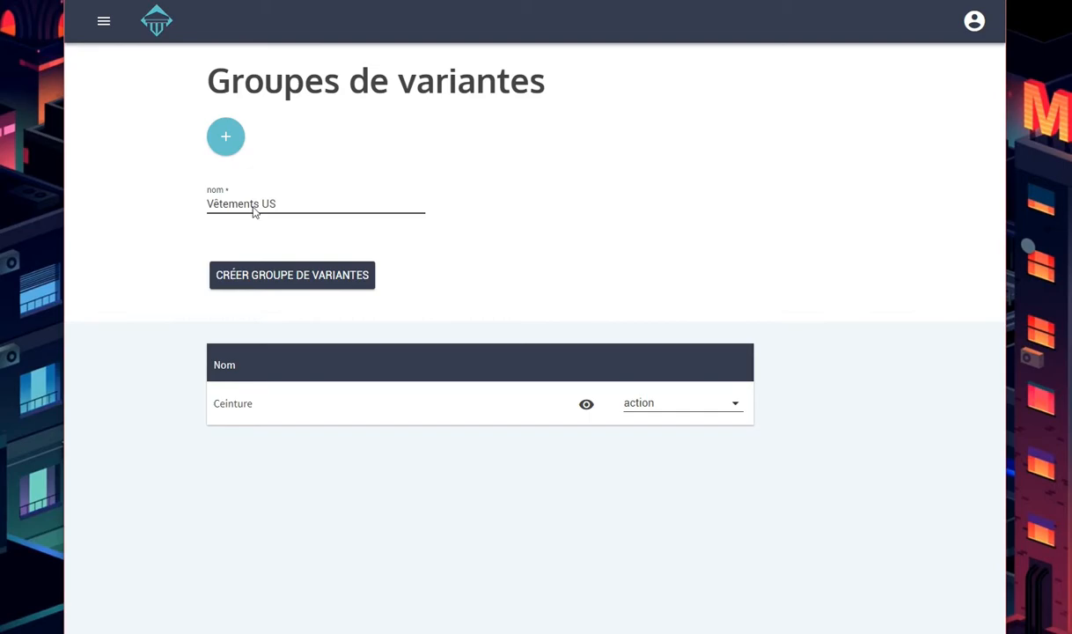
key(Return)
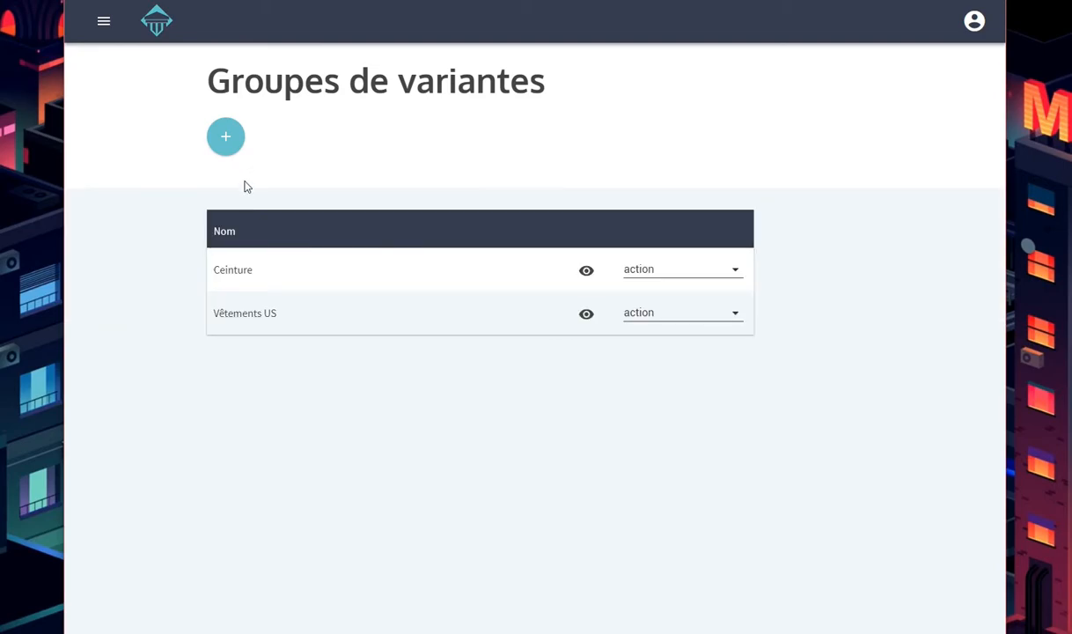
Create a third variant group named "Chaussures Femme"
click(227, 148)
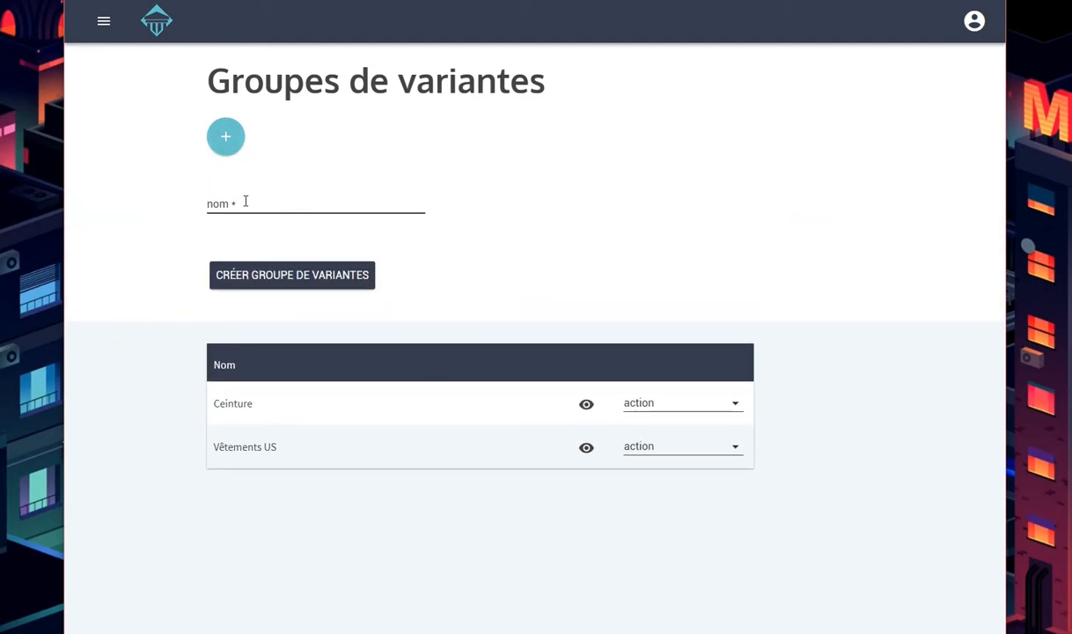
text(Chaussures Femme)
click(248, 284)
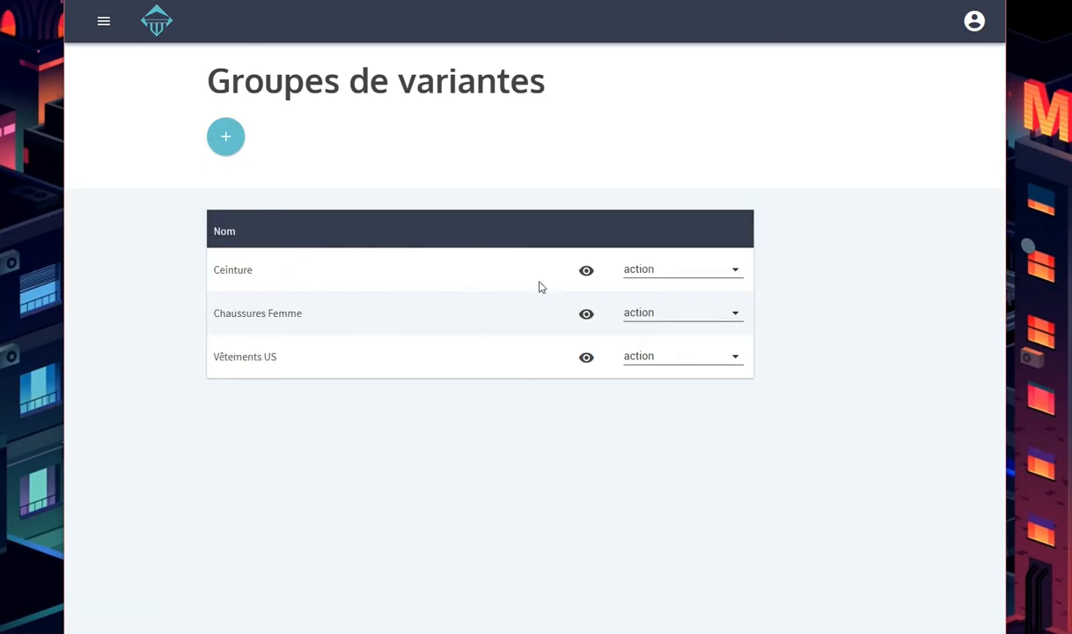
Open the Ceinture group and add the variants "taille 1", "taille 2" and "taille 3"
click(404, 258)
click(227, 141)
text(taille 1)
key(Return)
click(226, 138)
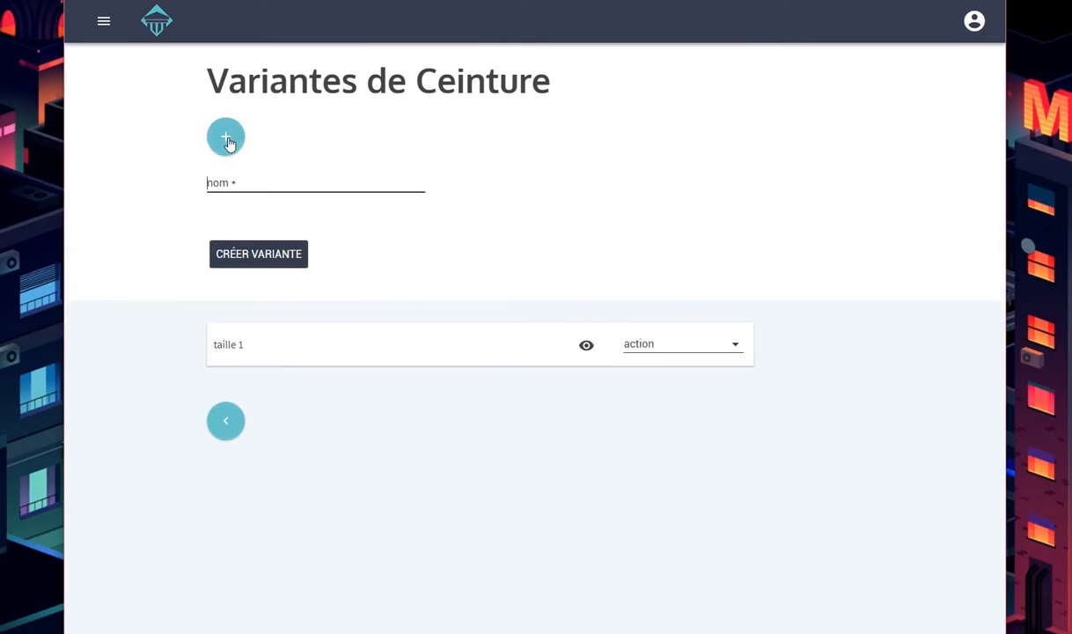
text(taille 2)
key(Return)
click(226, 139)
text(ta)
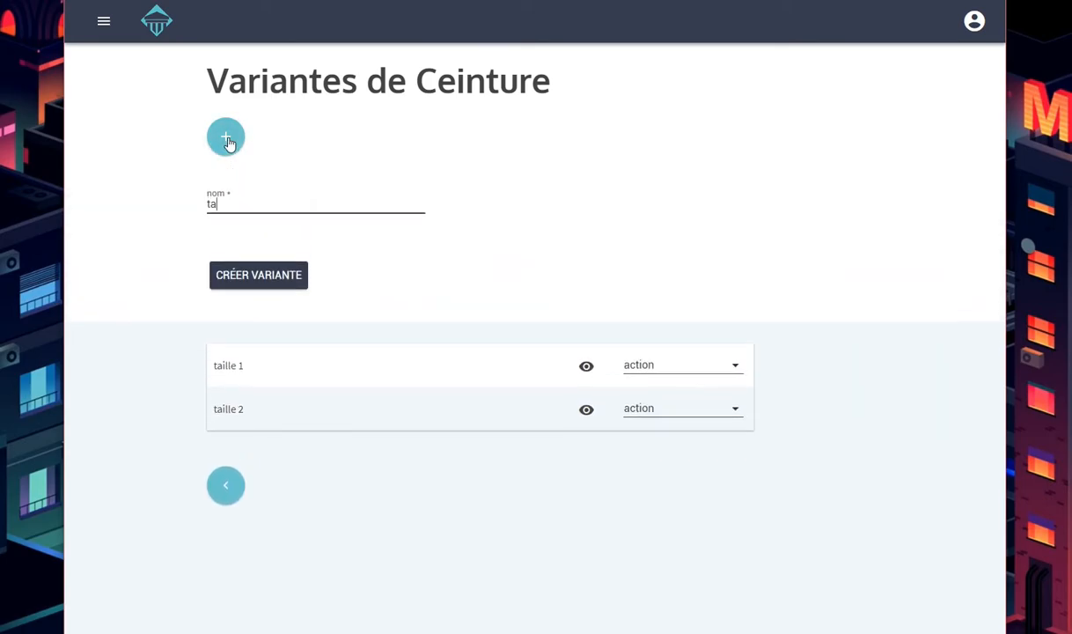
text(ille 3)
key(Return)
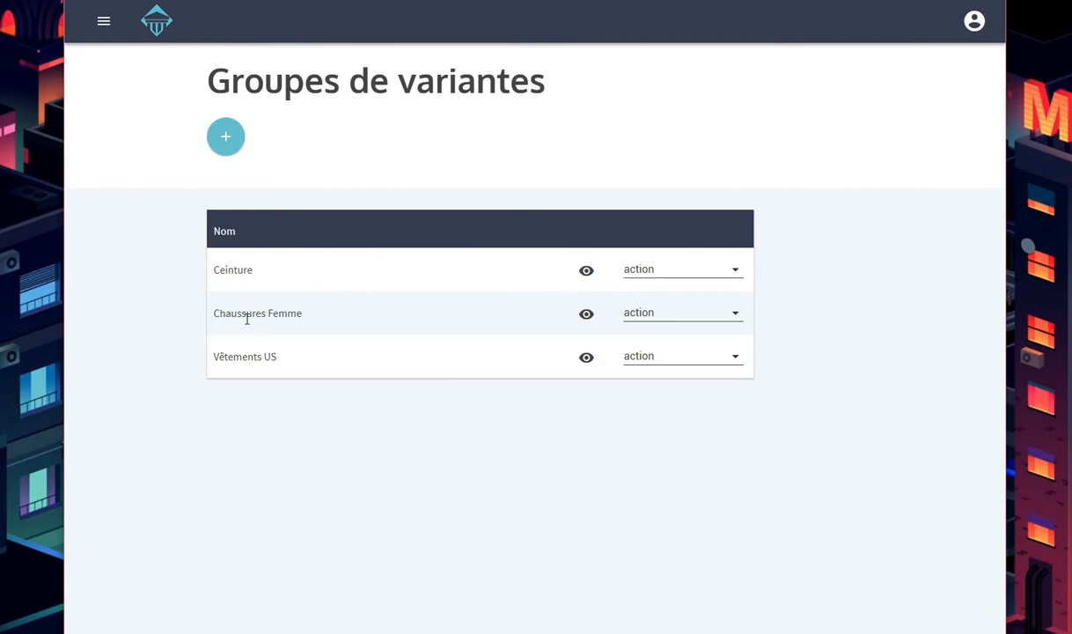
Open the Chaussures Femme group and add the size variants 35 and 36
click(587, 315)
click(222, 138)
click(222, 198)
text(35)
key(Return)
click(227, 138)
text(36)
key(Return)
Add the size variants 37, 38 and 39 to the Chaussures Femme group
click(227, 137)
text(37)
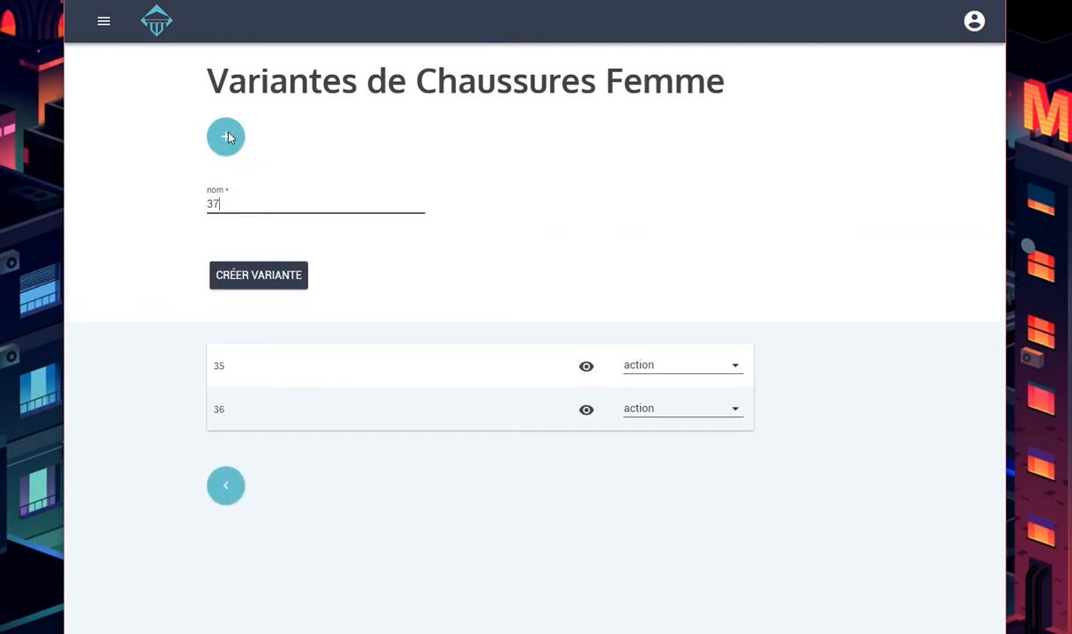
key(Return)
click(227, 137)
text(38)
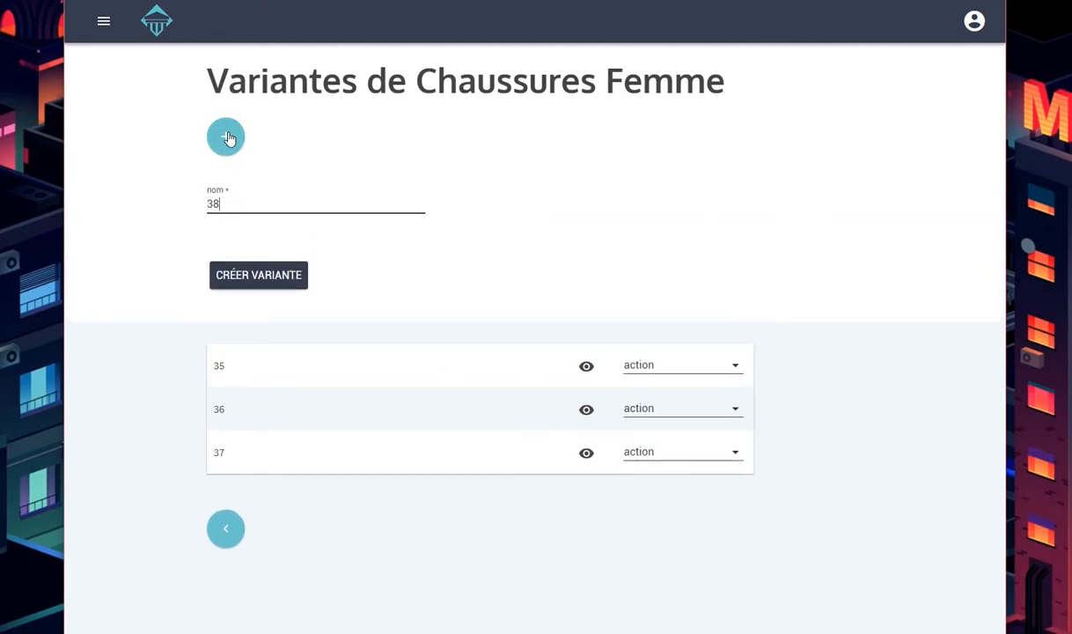
key(Return)
click(227, 137)
text(39)
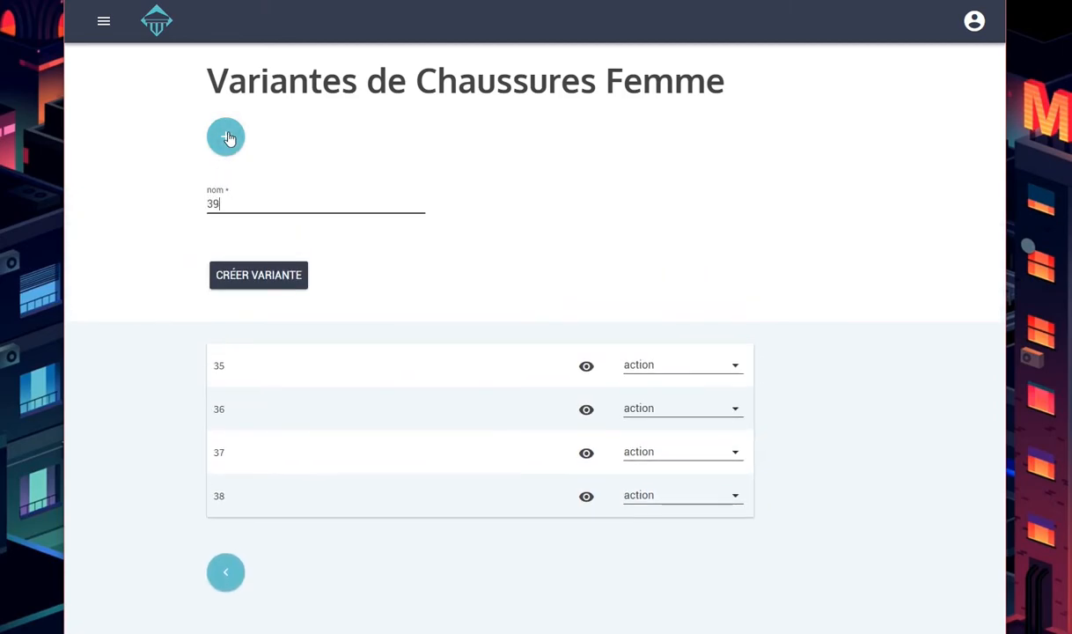
key(Return)
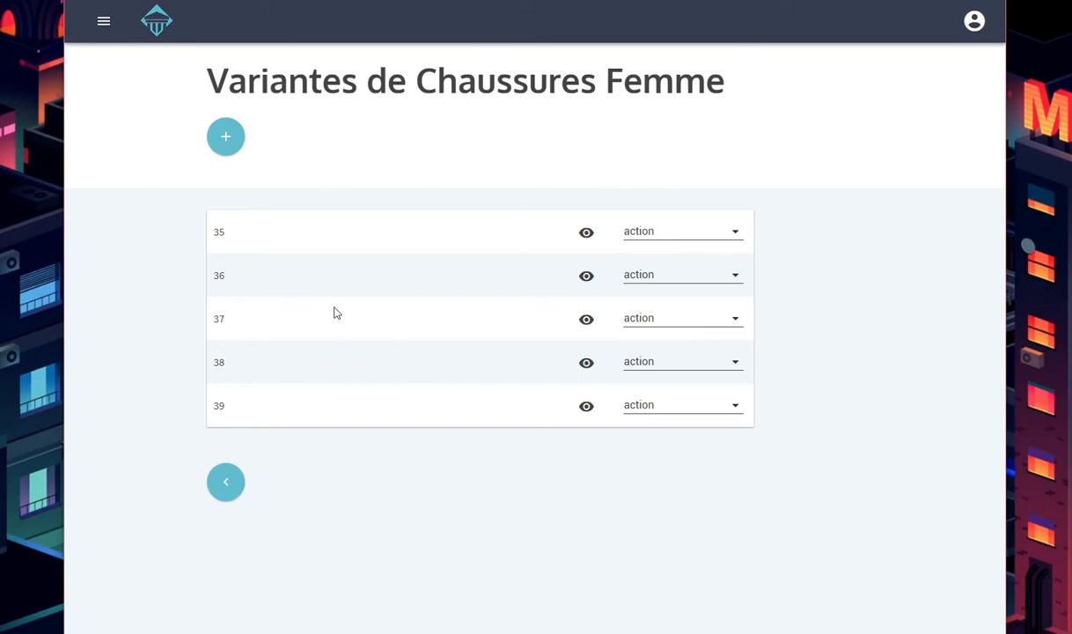
Examine the actions offered for variants 38 and 39 of Chaussures Femme, including the reordering options
click(649, 405)
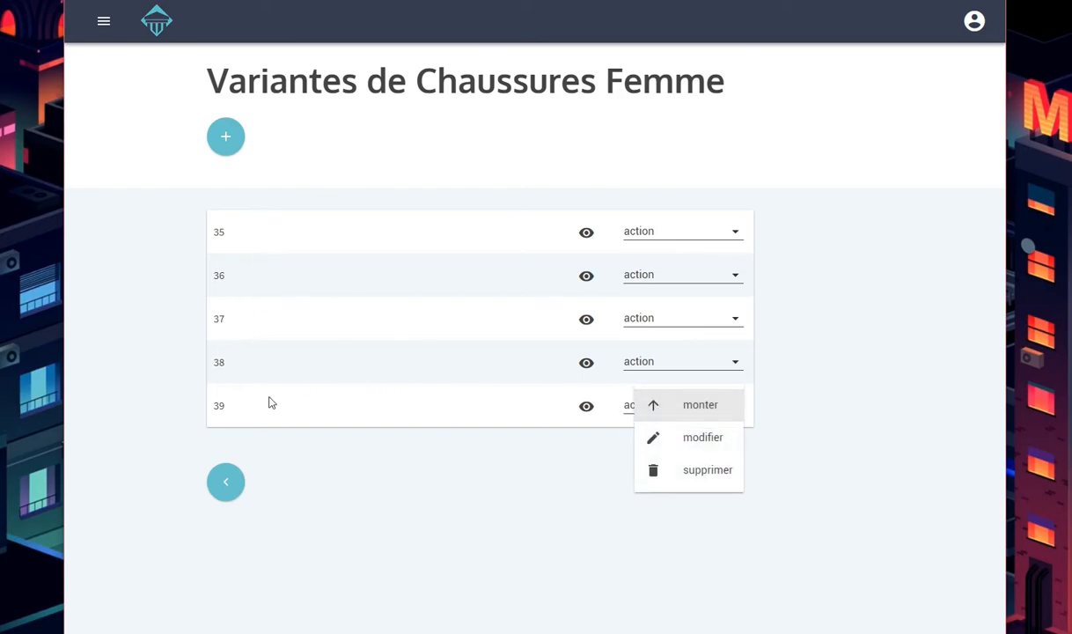
click(398, 462)
click(656, 410)
click(657, 355)
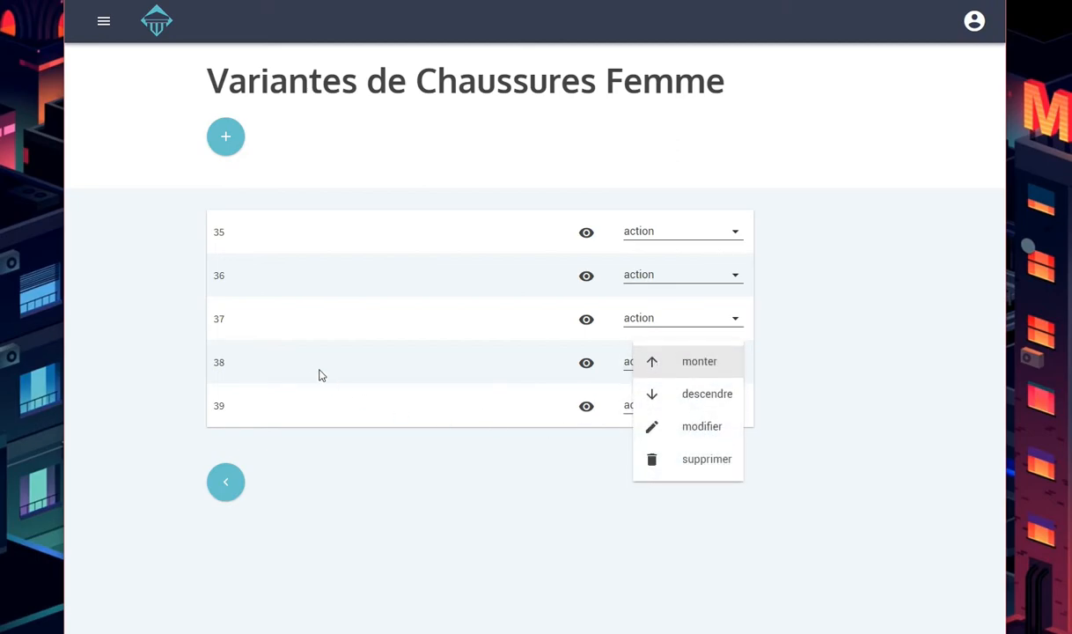
click(515, 493)
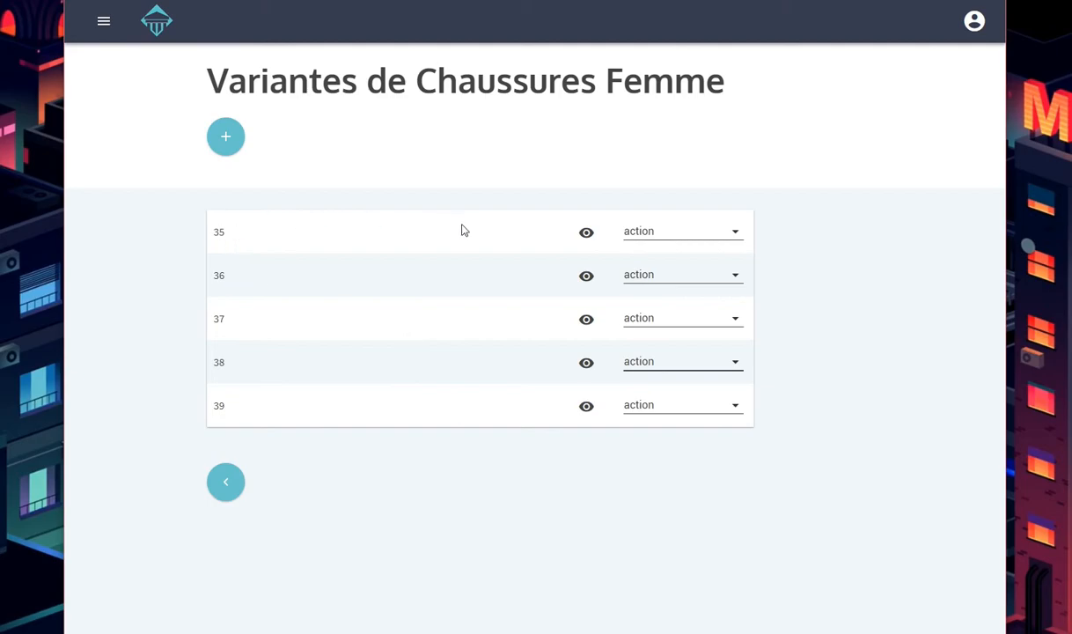
click(700, 408)
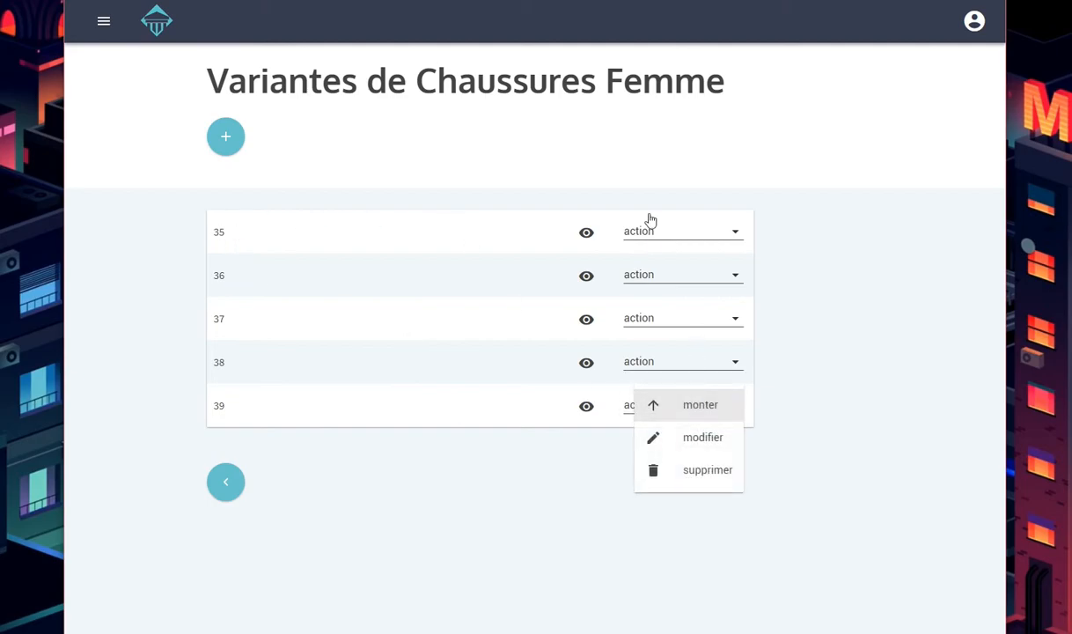
click(607, 514)
click(674, 411)
click(506, 490)
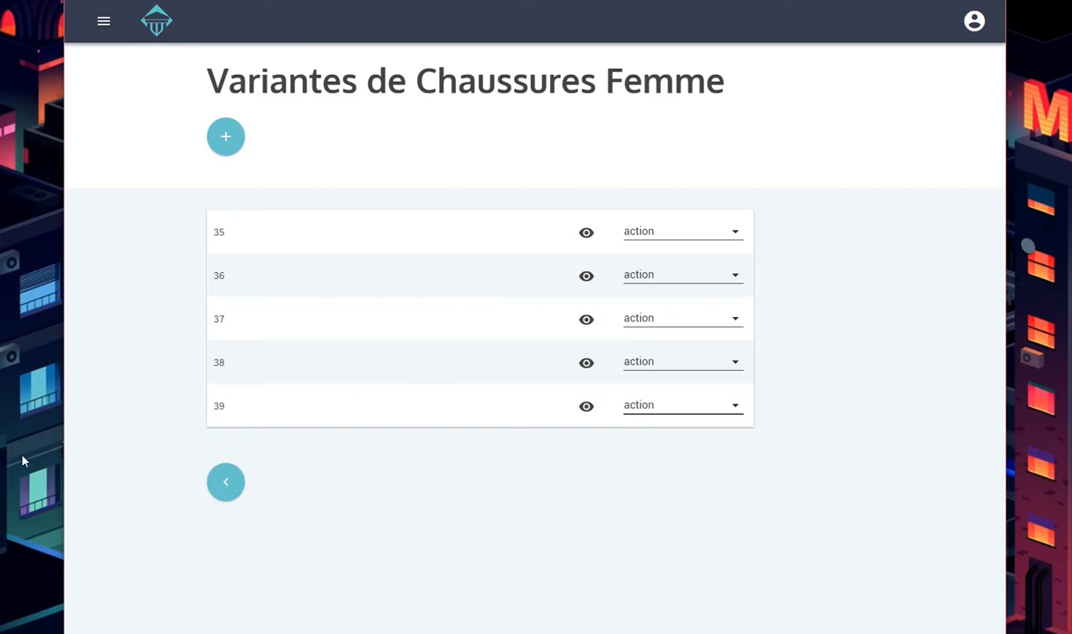
Go back to the variant groups, open Vêtements US and add the variants S and M
click(234, 489)
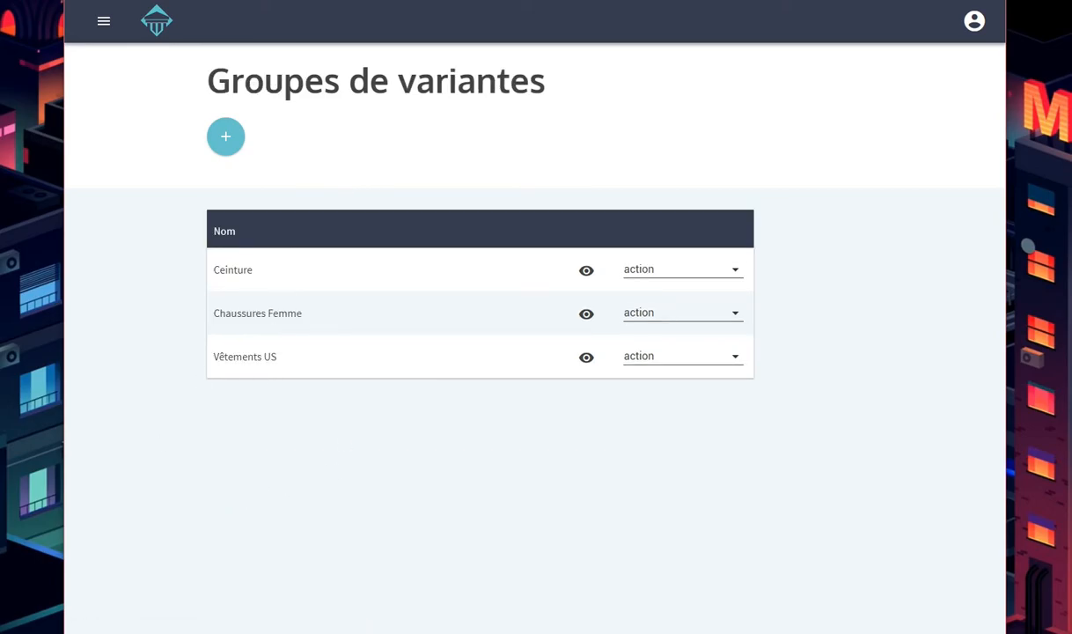
click(585, 359)
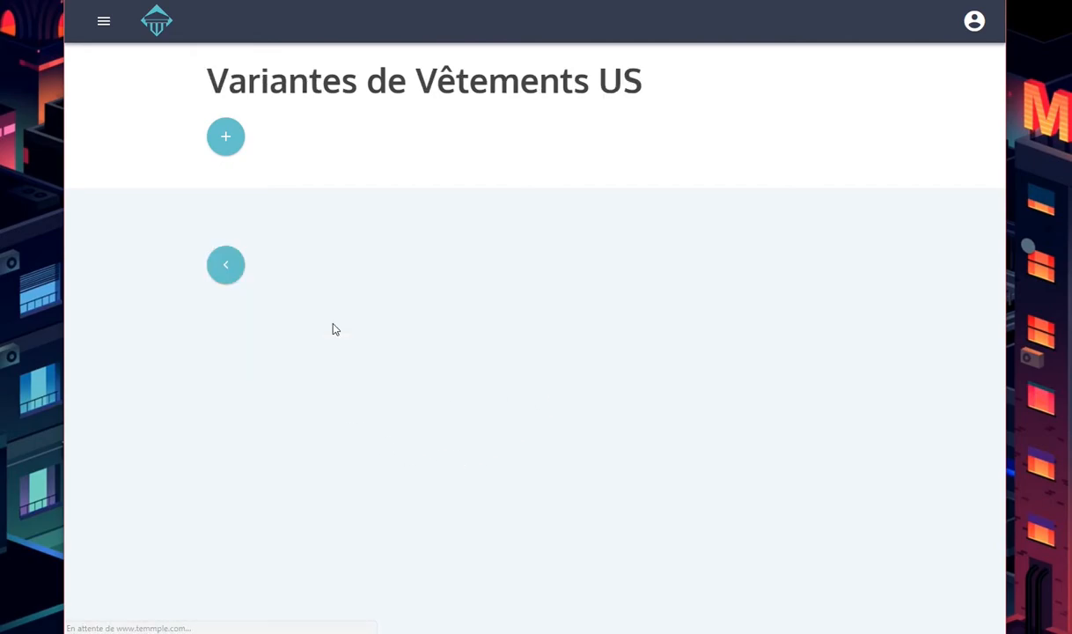
click(226, 141)
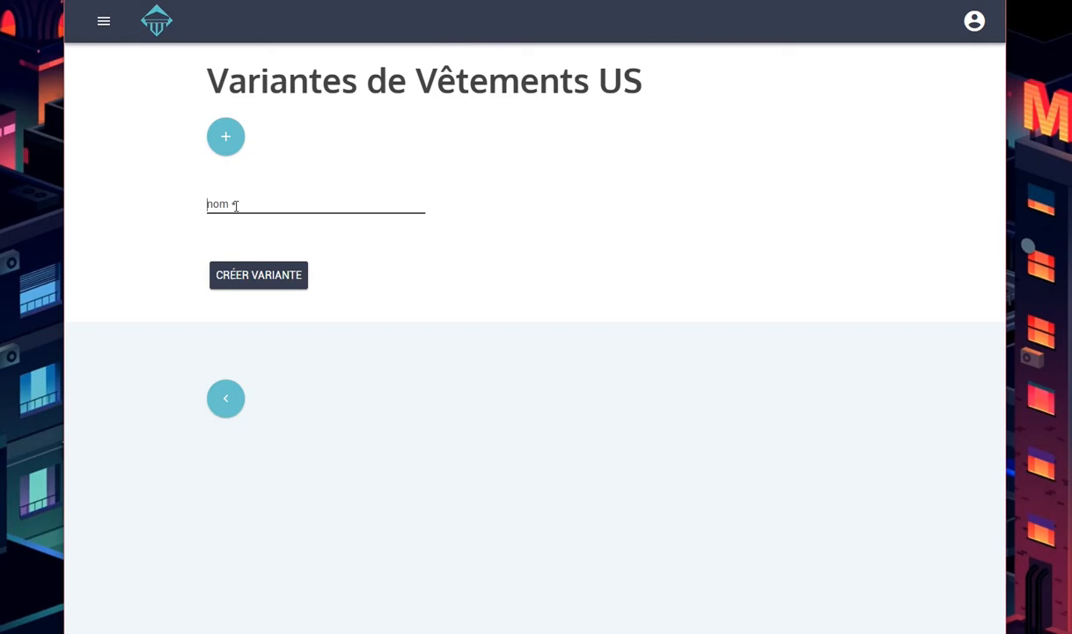
text(S)
key(Return)
click(227, 151)
text(M)
click(228, 152)
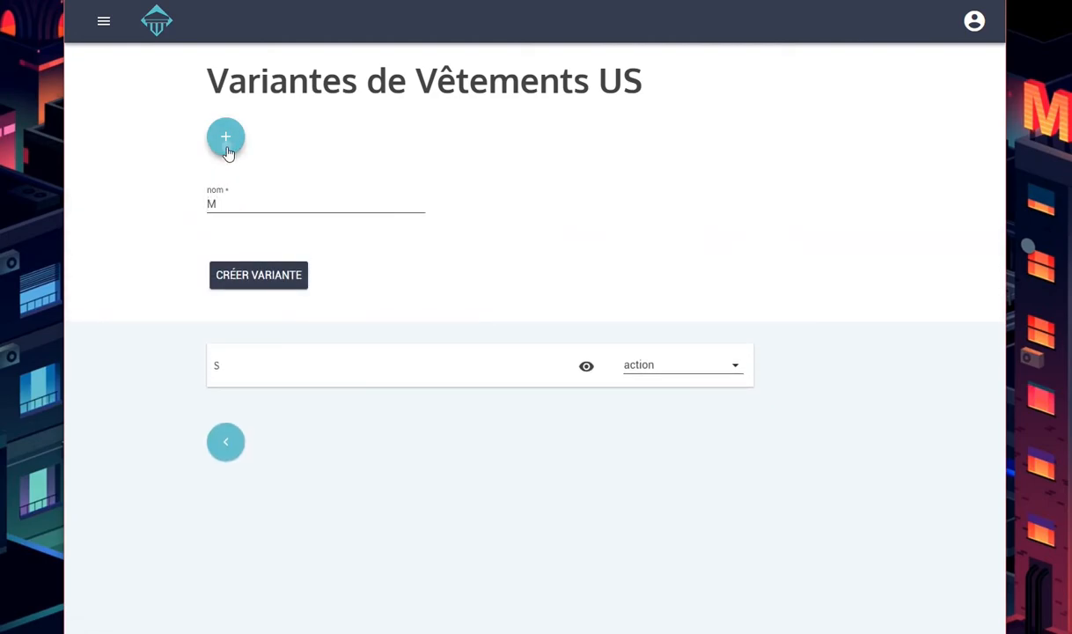
click(228, 151)
click(249, 276)
Add the size variants L and XL to the Vêtements US group
click(233, 144)
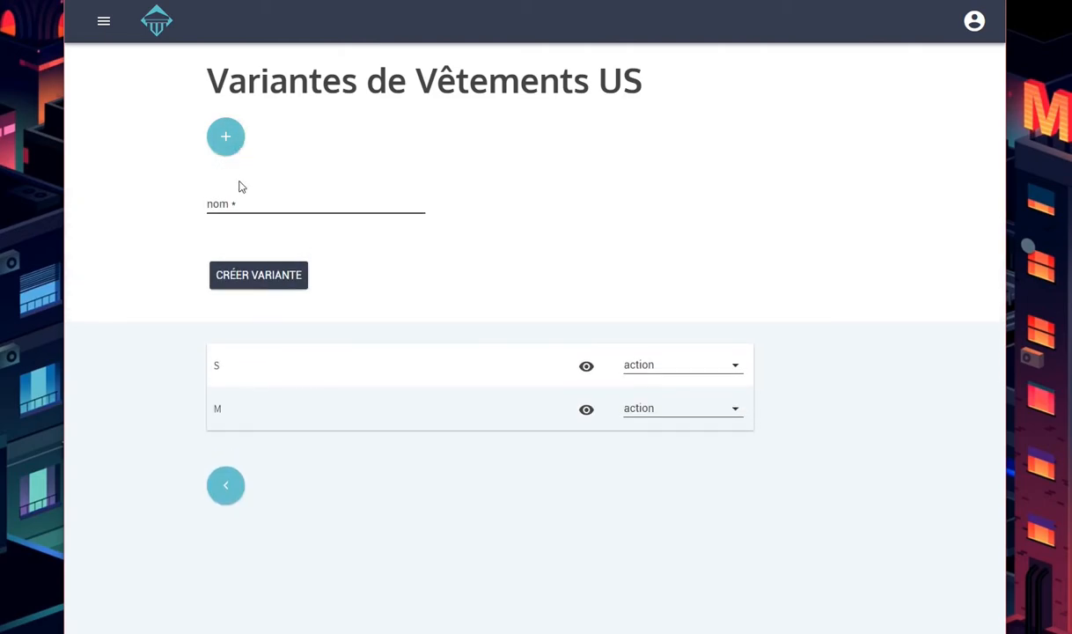
text(L)
key(Return)
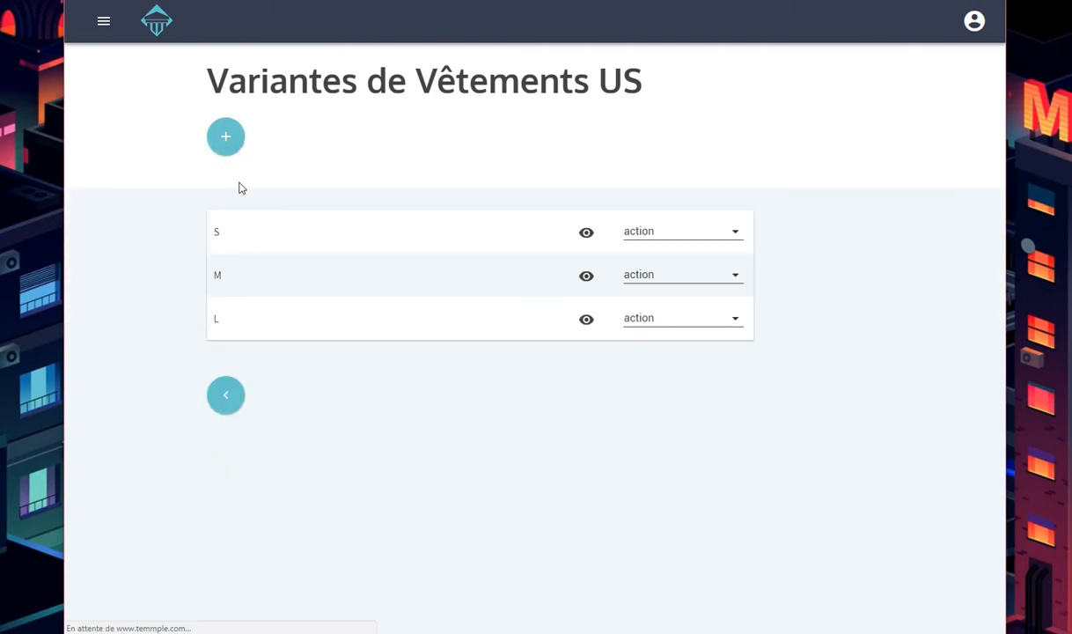
click(212, 138)
text(XL)
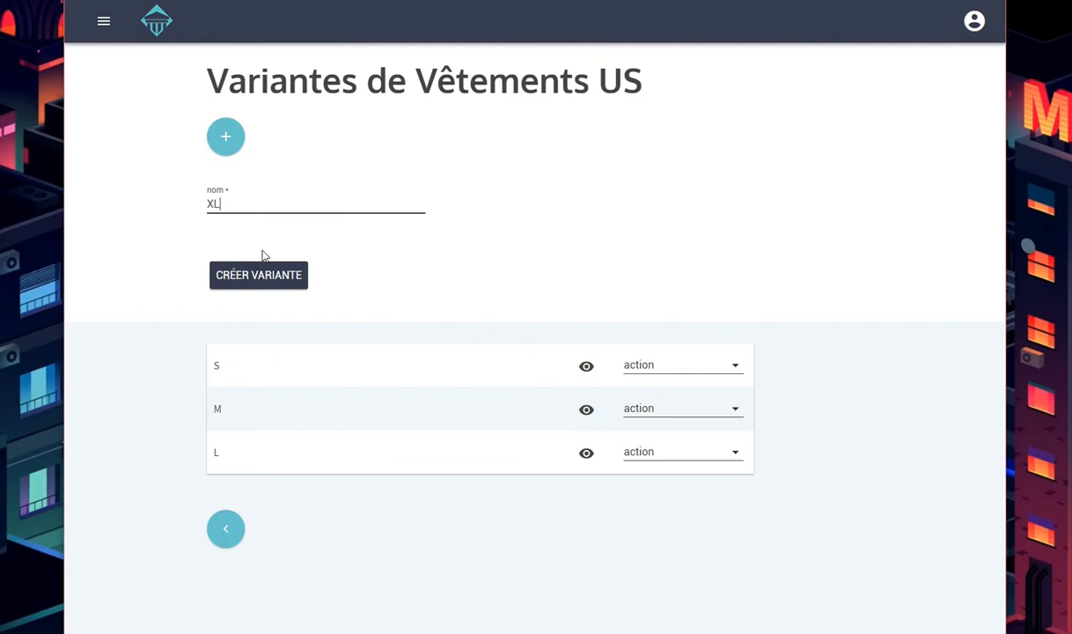
click(263, 277)
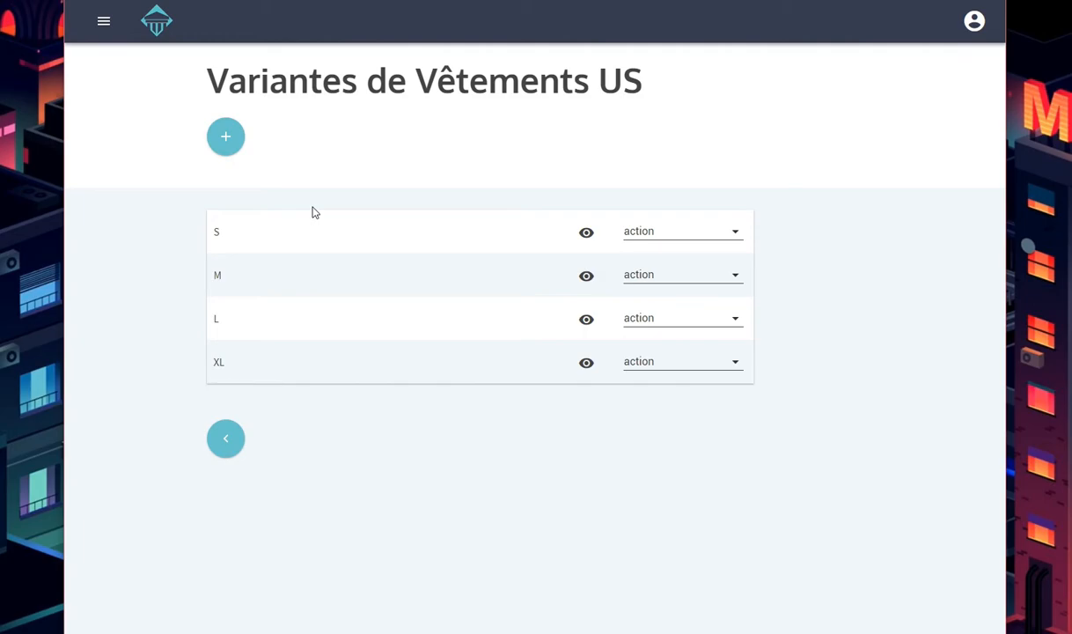
Leave the Vêtements US variants, return to the home page and look over its modules
click(225, 440)
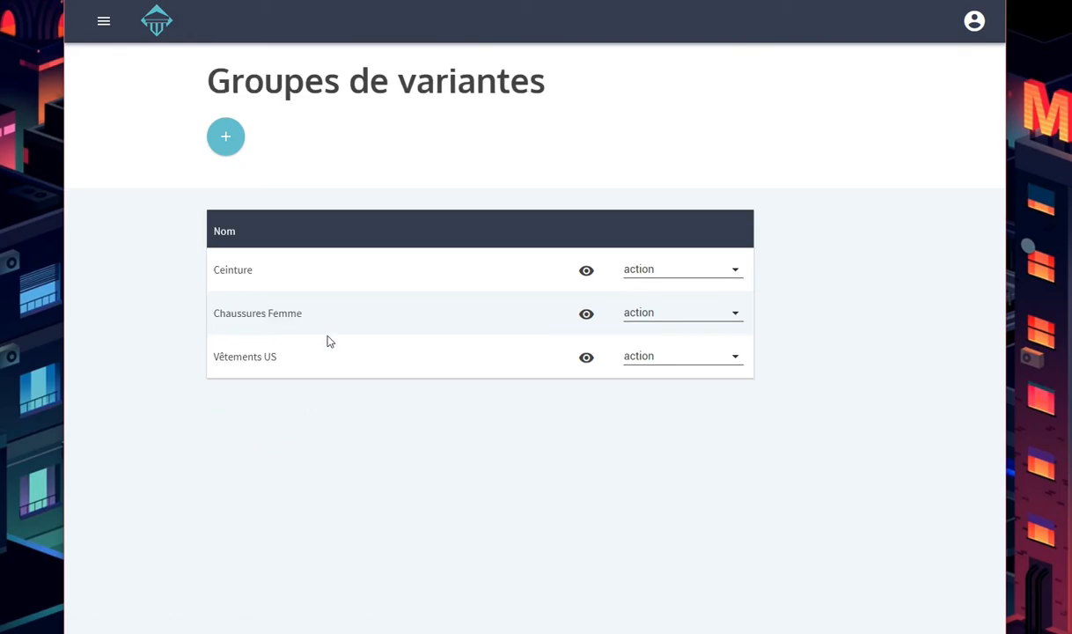
click(156, 22)
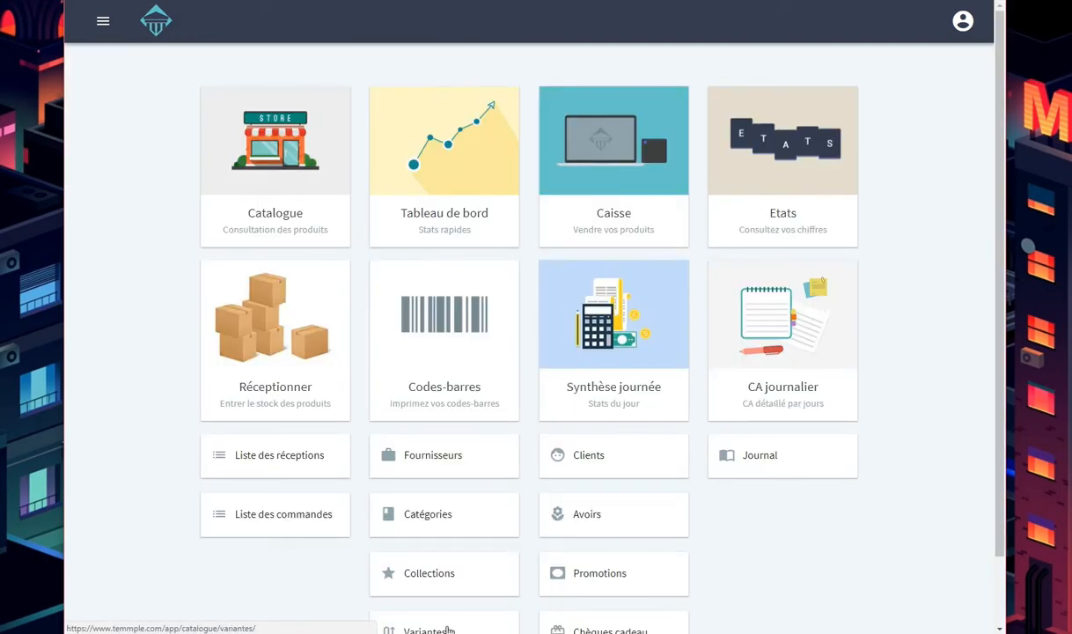
scroll(455, 591, down, 2)
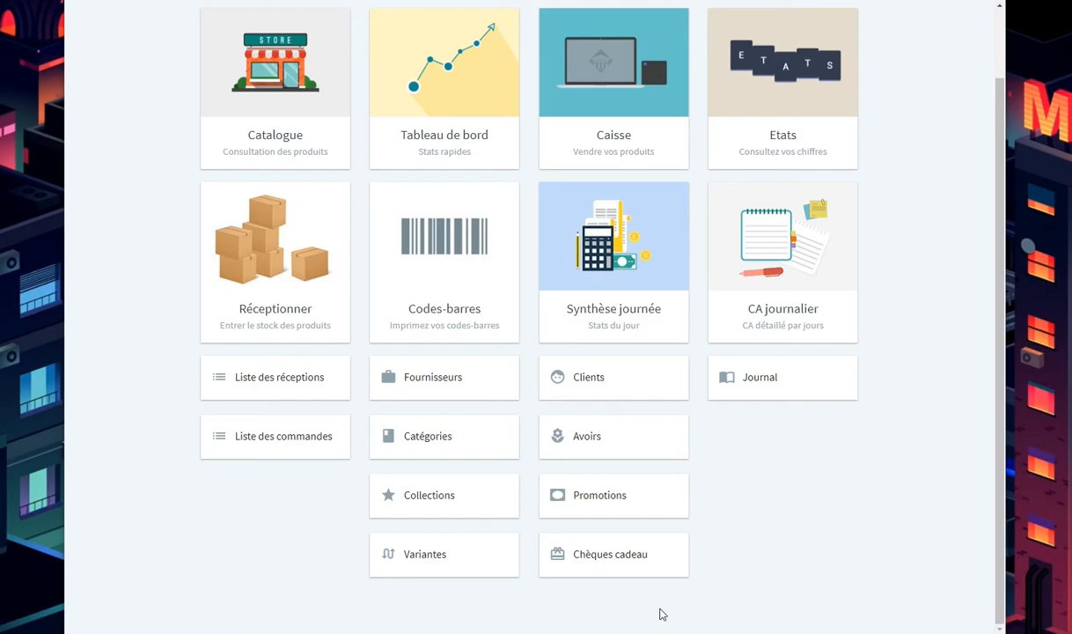
scroll(662, 614, up, 2)
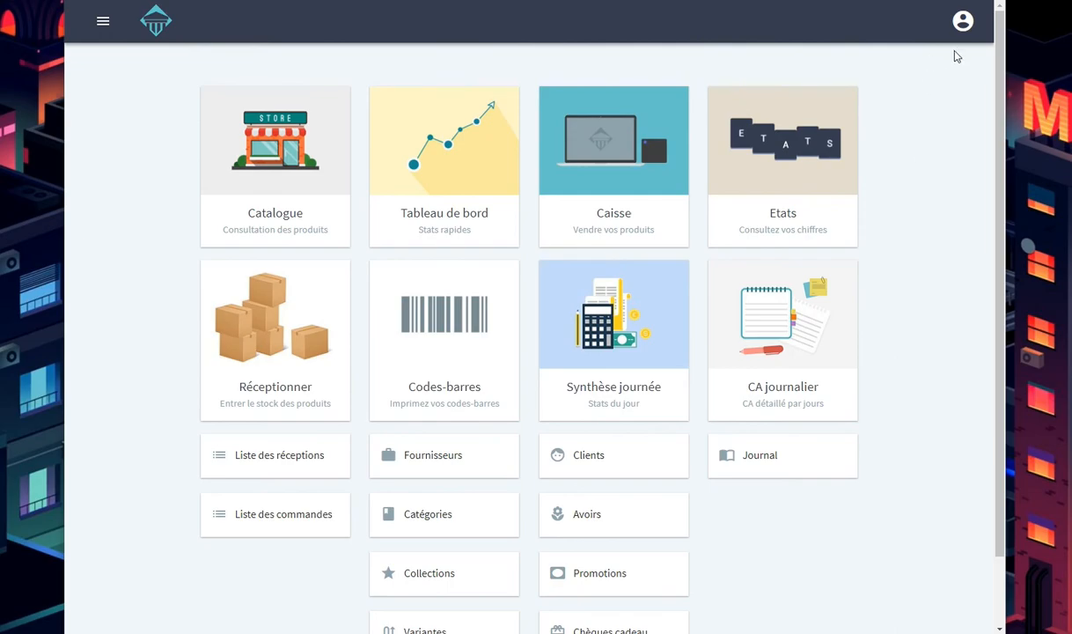
Open the application's Paramètres and go to the Magasins list of points of sale
click(963, 21)
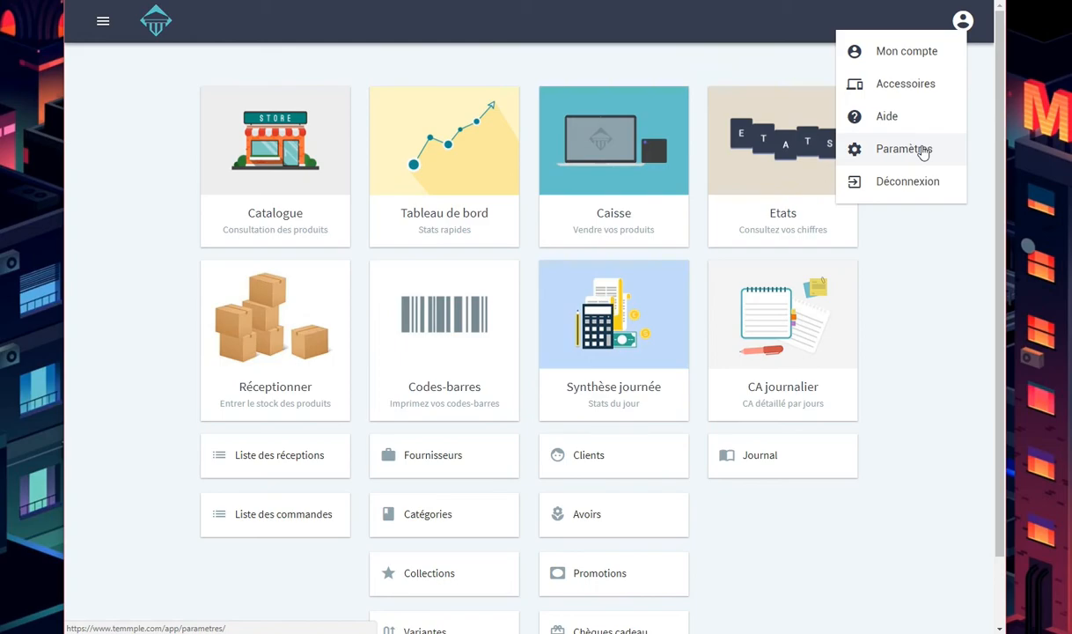
click(922, 151)
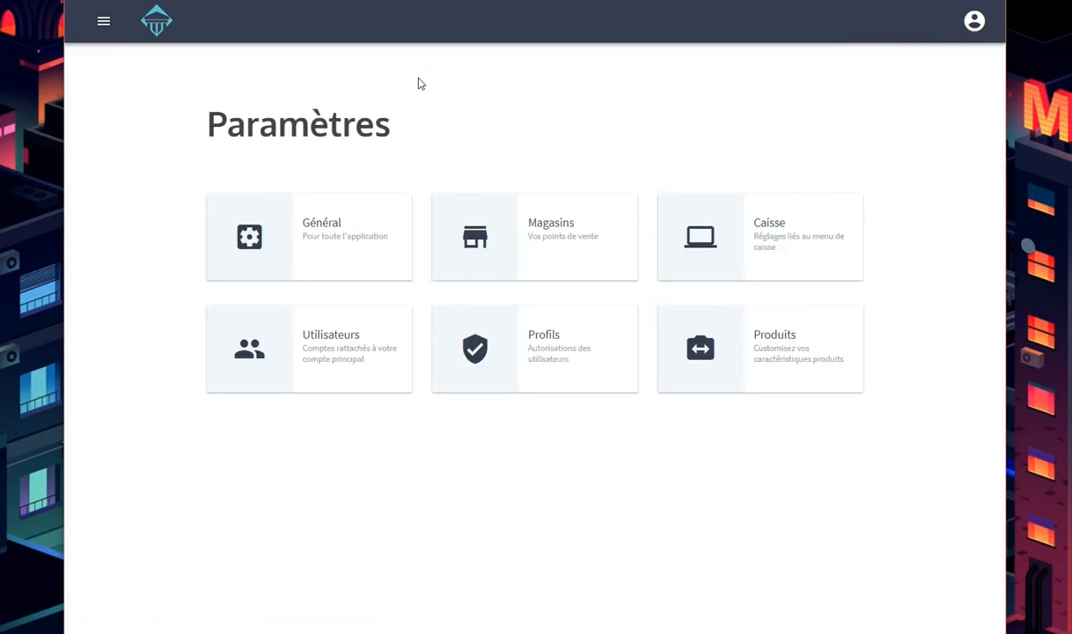
click(545, 248)
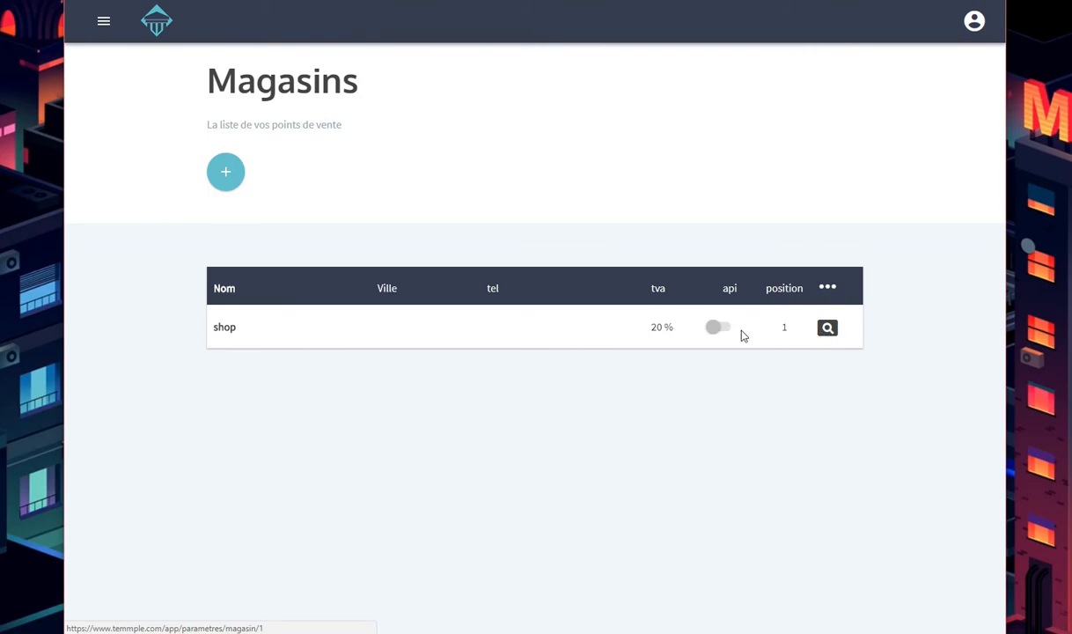
Open the store named shop, review its editable details and Points caisse, and return to the store list
click(828, 328)
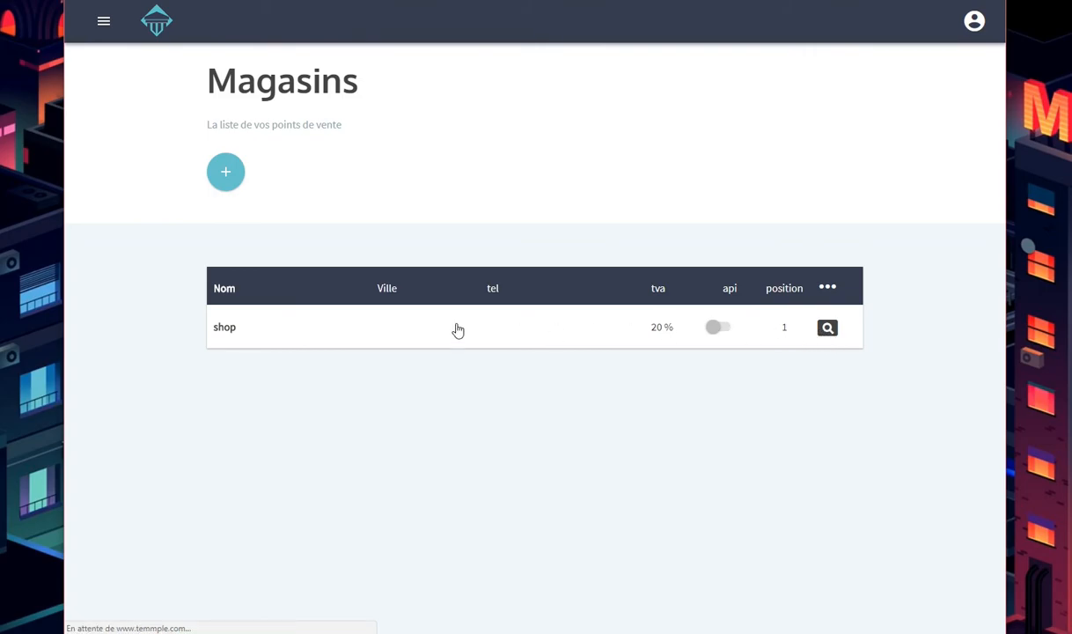
drag(274, 194, 173, 198)
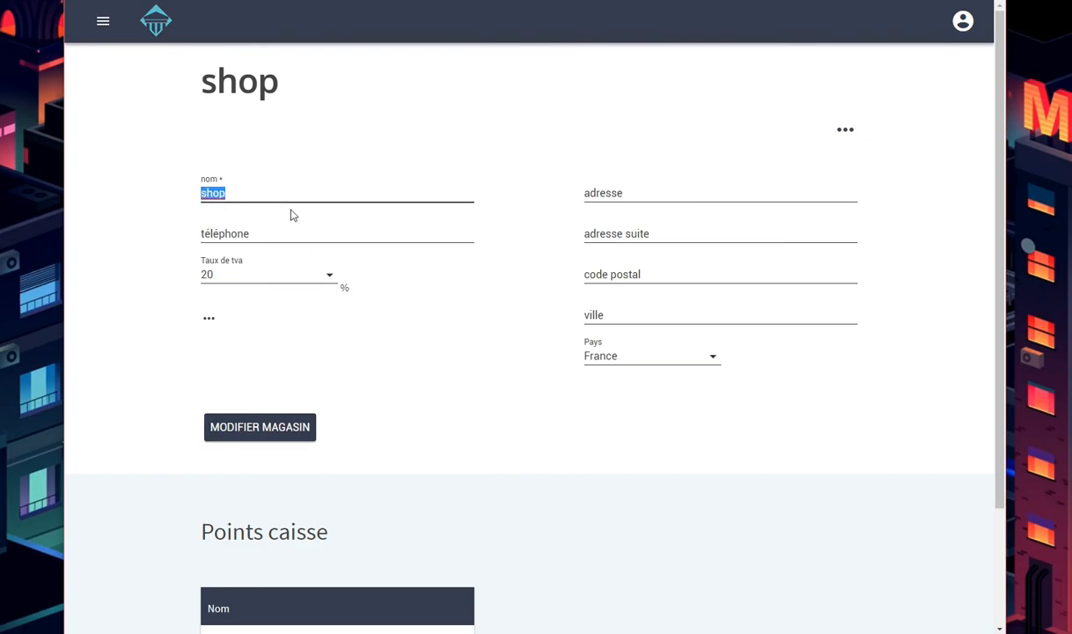
scroll(514, 280, down, 3)
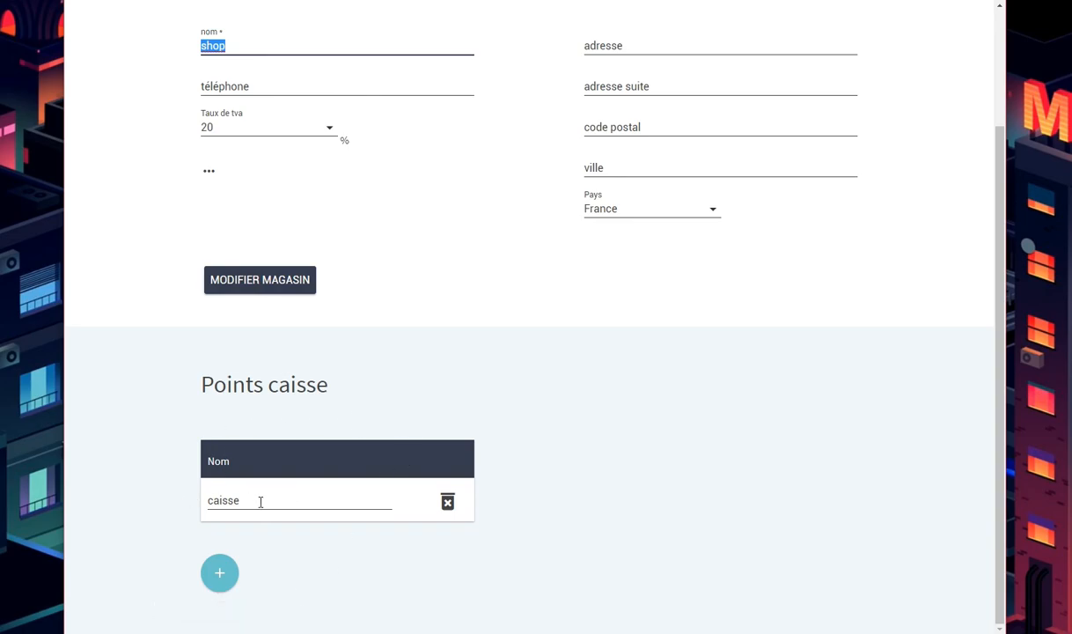
scroll(268, 499, up, 2)
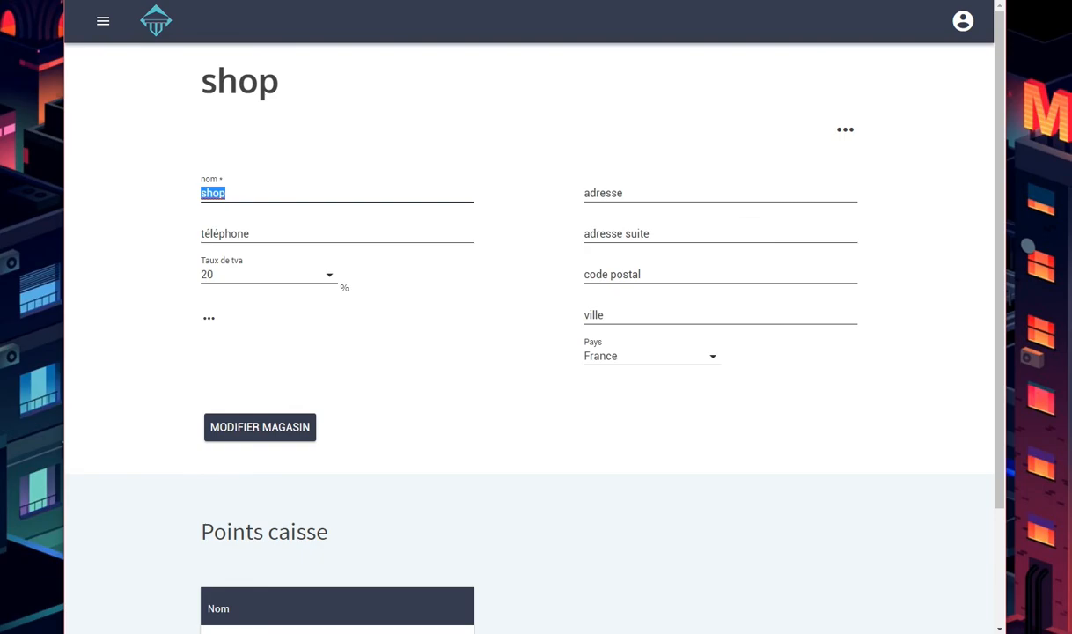
key(alt+Left)
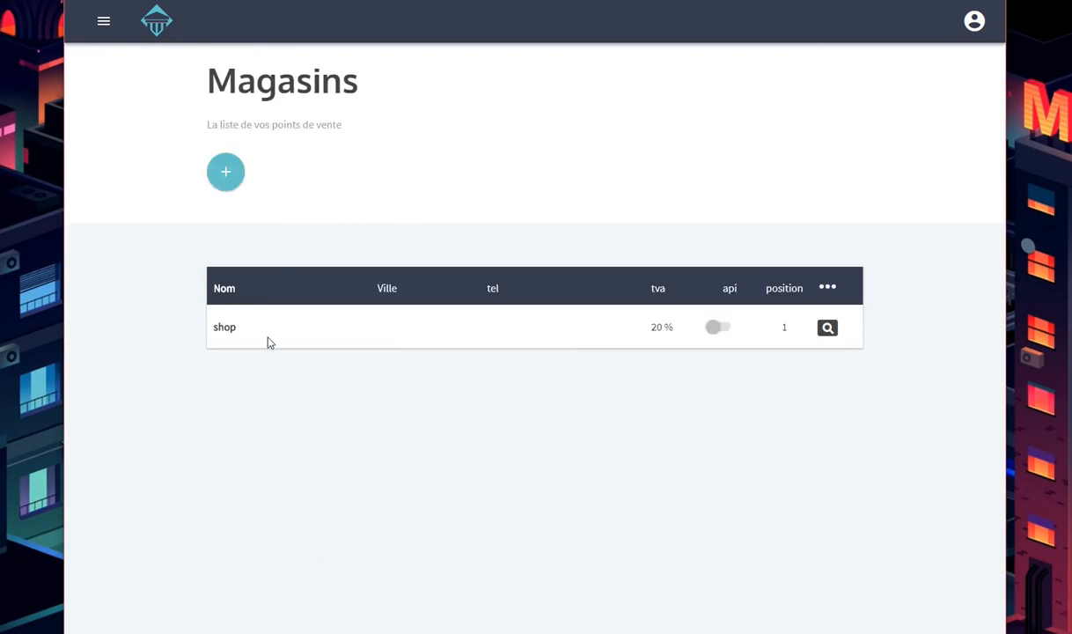
Open the creation form for a new store in Magasins and review its fields
click(224, 174)
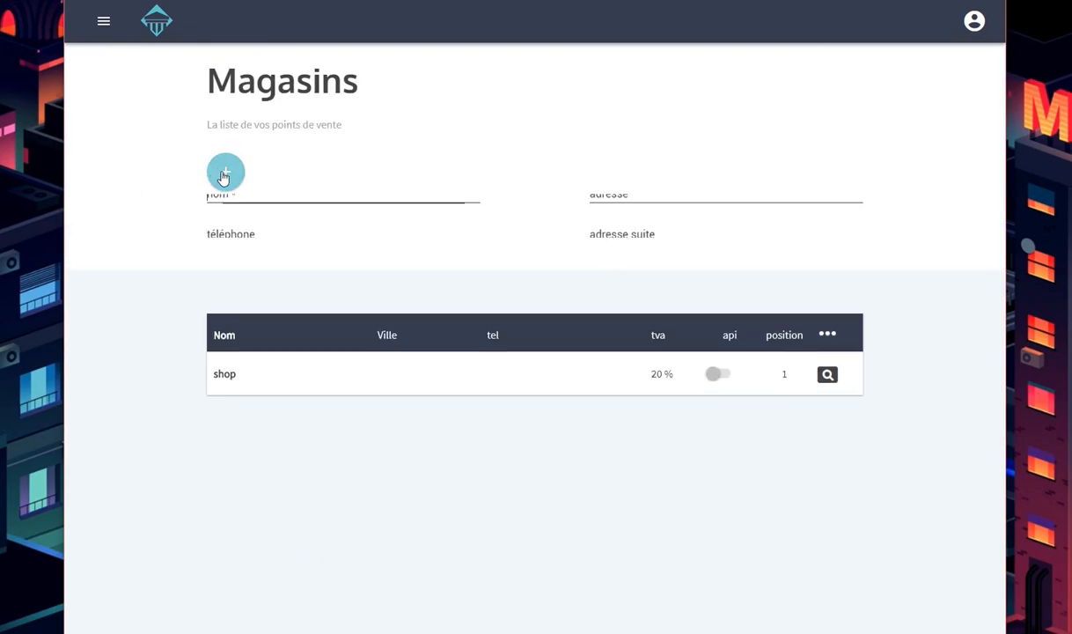
scroll(264, 176, down, 1)
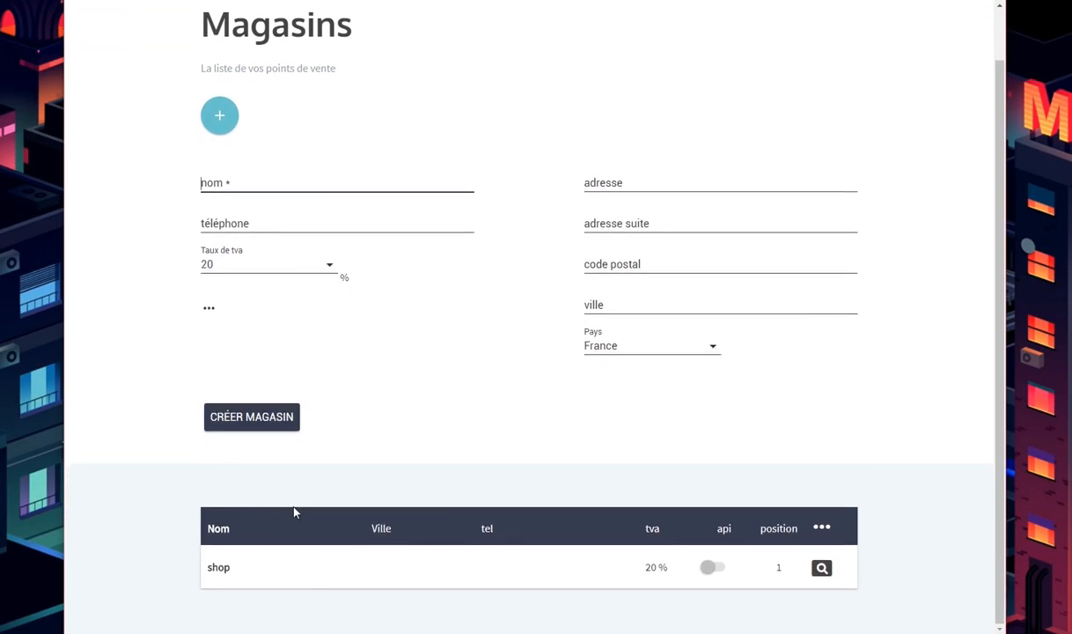
scroll(304, 354, up, 1)
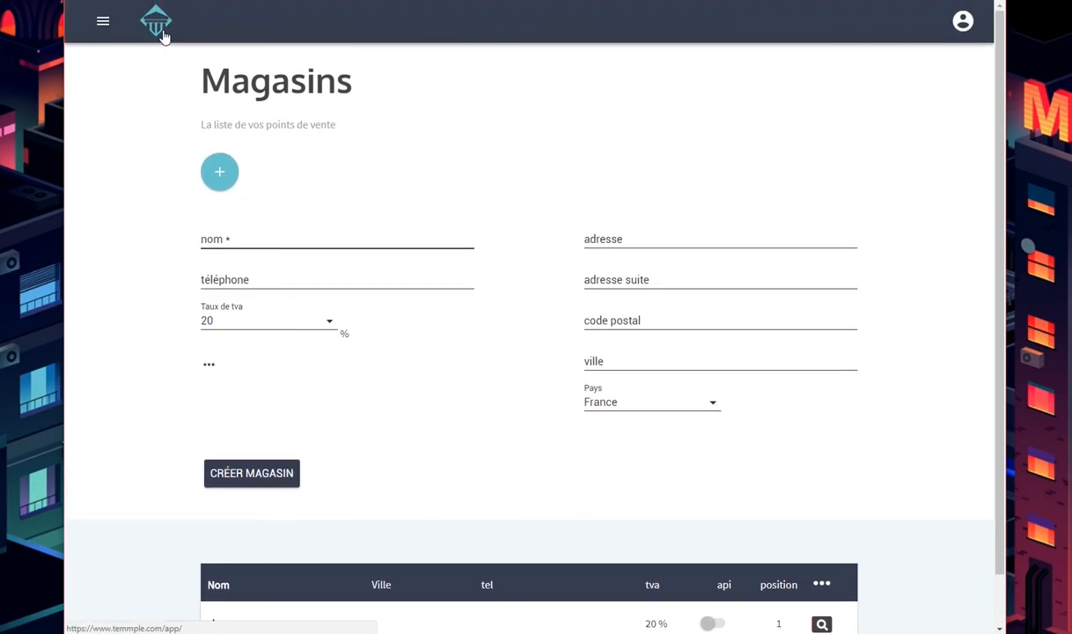